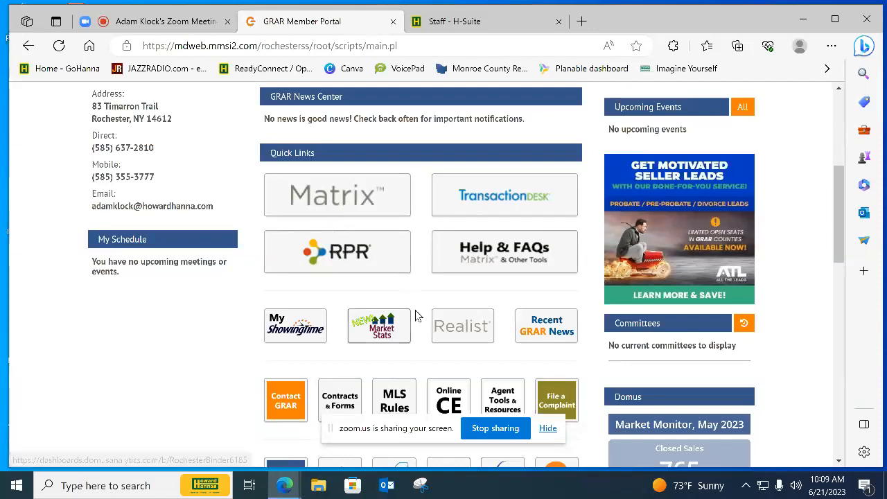
# Open Realist from the GRAR Member Portal and search Monroe County for the property by its suggested full street address
pyautogui.click(452, 327)
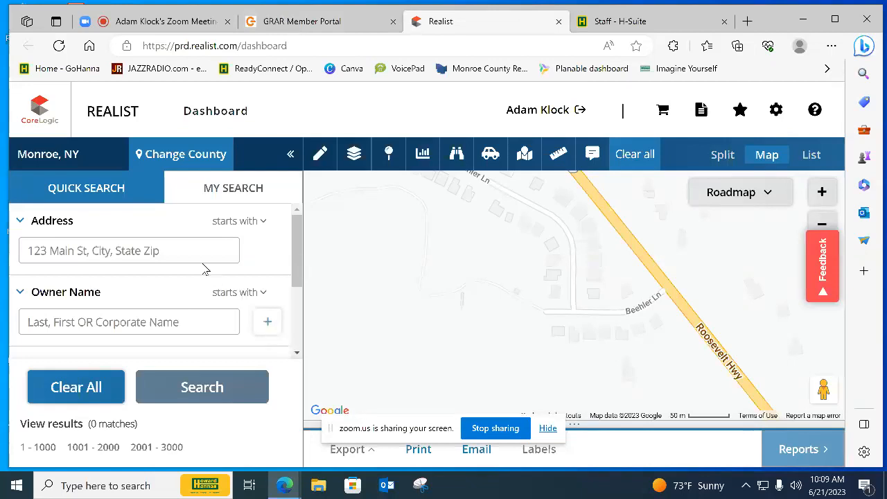
pyautogui.click(151, 251)
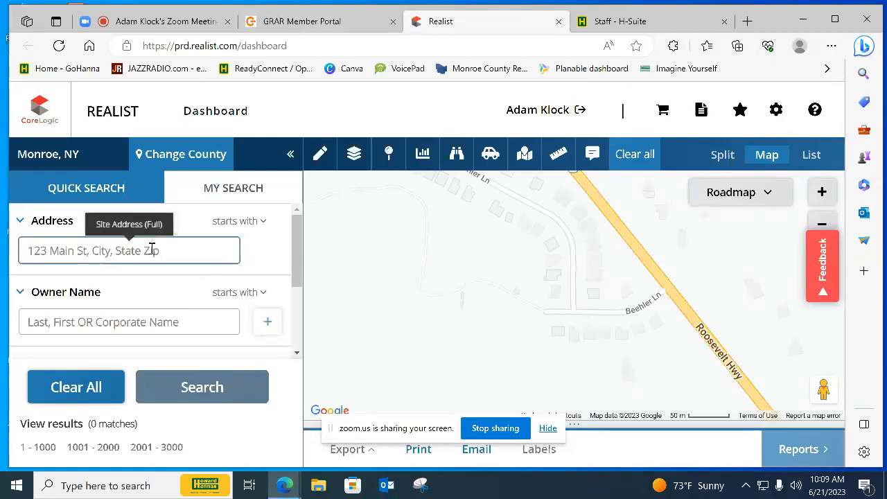
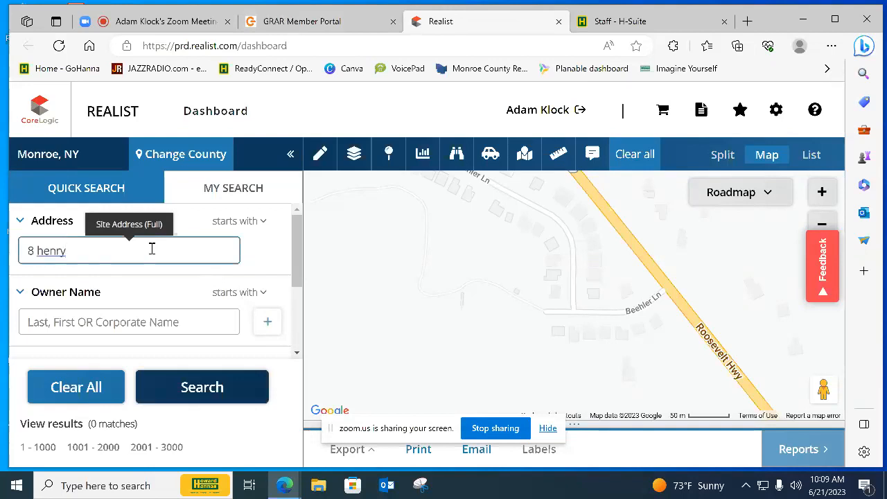
pyautogui.press('Return')
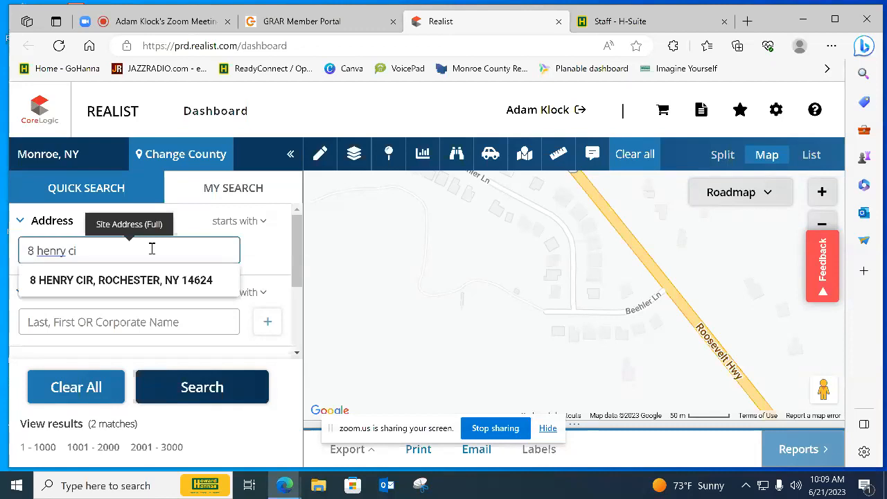
pyautogui.click(141, 279)
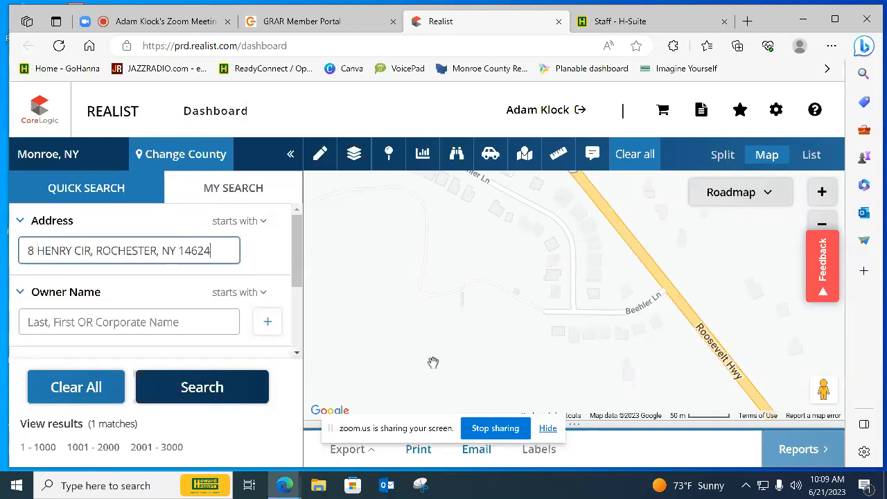
pyautogui.click(220, 386)
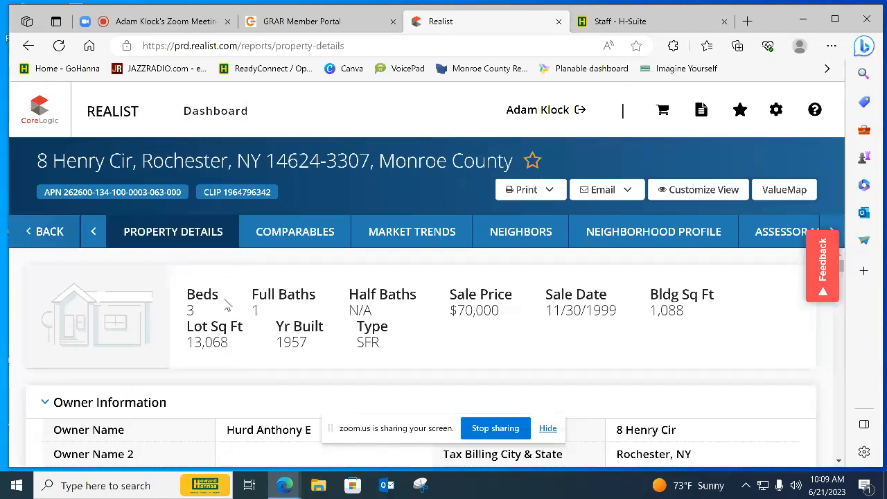
# Examine the summary, owner, location, tax and assessment sections of the property details report
pyautogui.scroll(-1, 225, 305)
pyautogui.scroll(1, 223, 305)
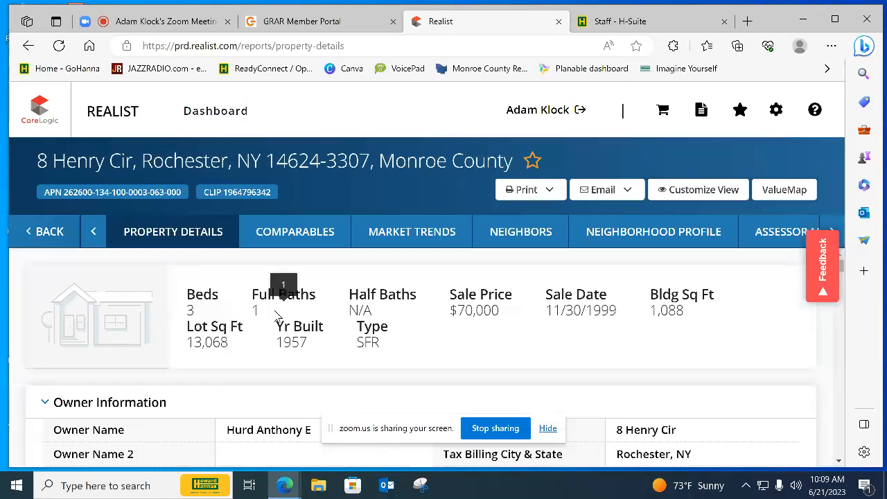
pyautogui.scroll(-1, 501, 313)
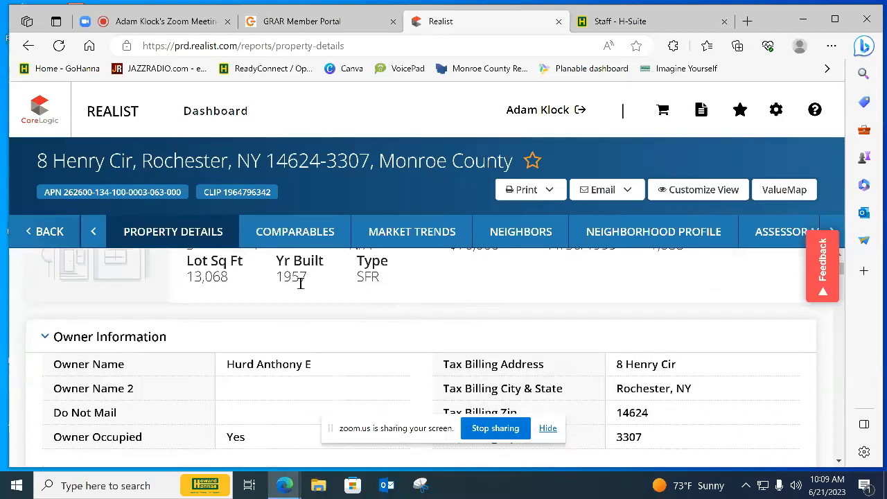
pyautogui.scroll(-2, 294, 281)
pyautogui.scroll(1, 303, 286)
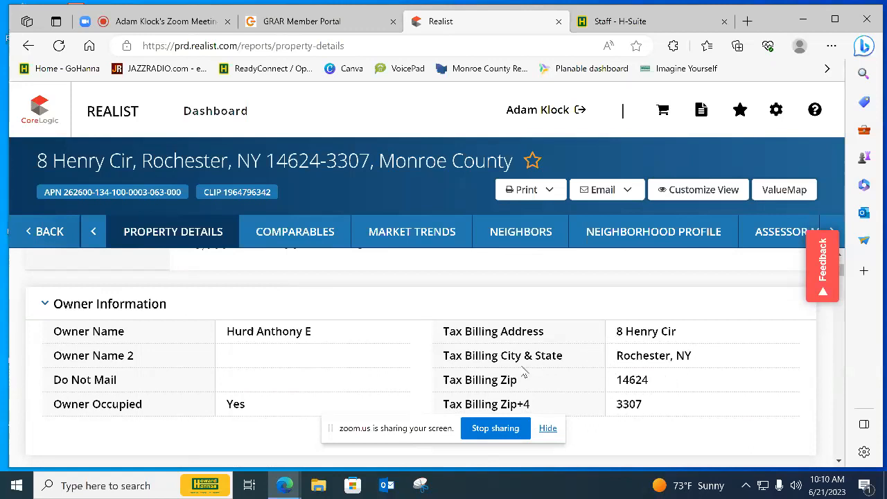
pyautogui.scroll(-1, 523, 373)
pyautogui.scroll(1, 523, 373)
pyautogui.scroll(-3, 289, 350)
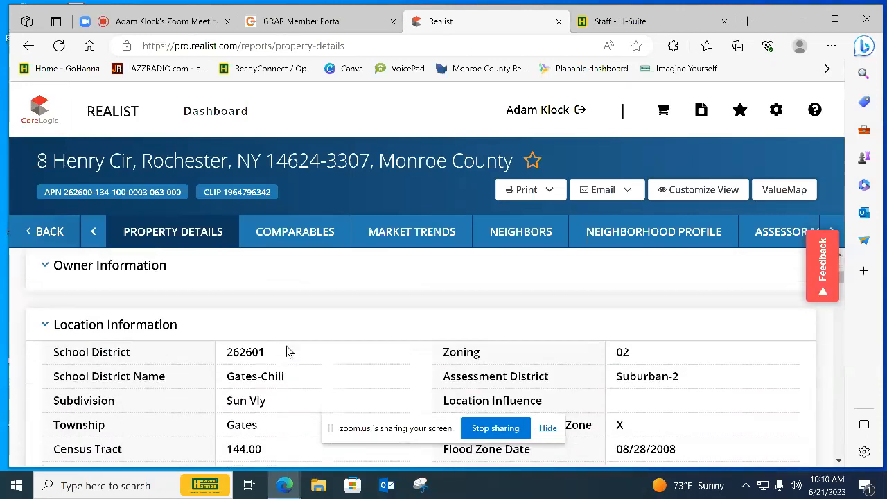
pyautogui.scroll(-1, 277, 340)
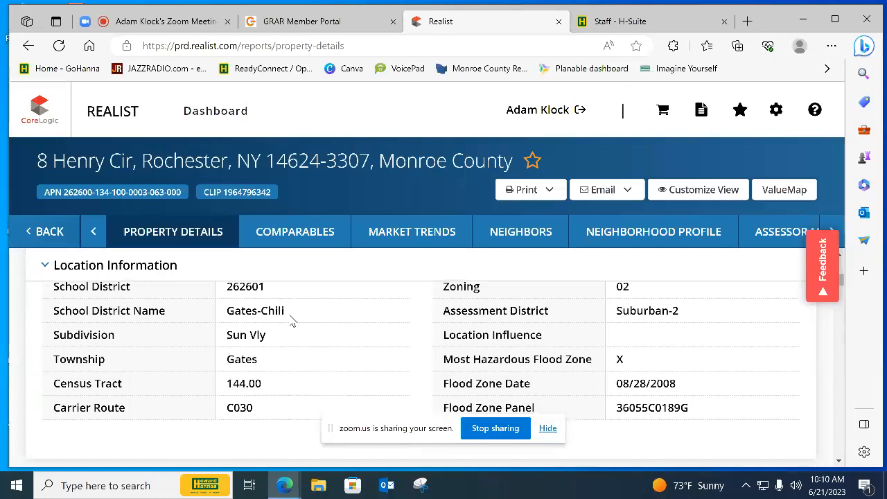
pyautogui.scroll(-3, 302, 317)
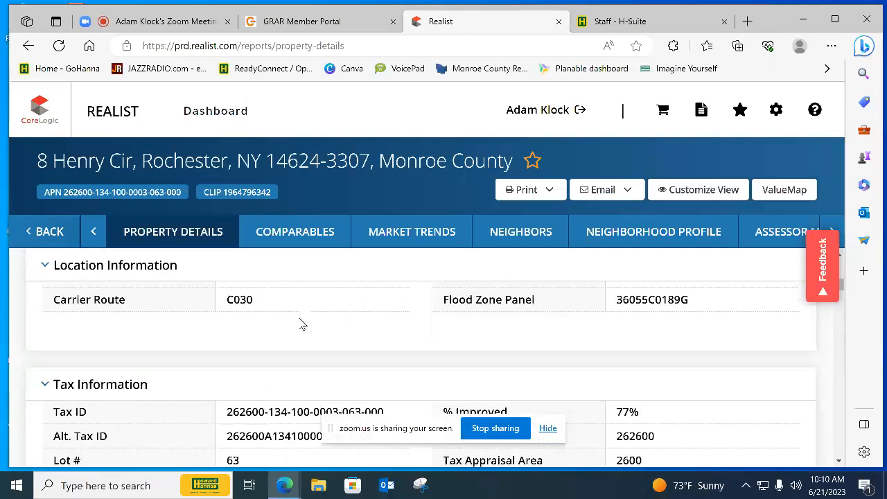
pyautogui.scroll(-1, 299, 318)
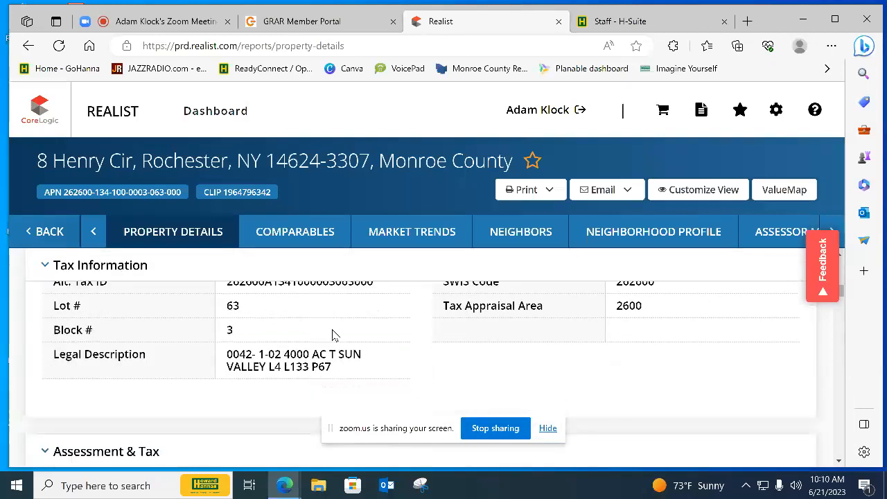
pyautogui.scroll(-5, 347, 335)
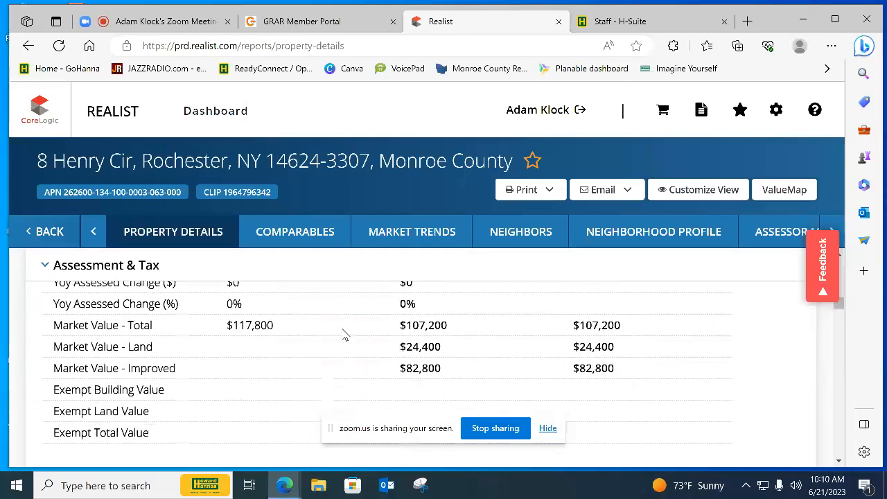
# Examine the property's characteristics and features, including lot size, garage, style, year built and building square footage
pyautogui.scroll(-2, 345, 335)
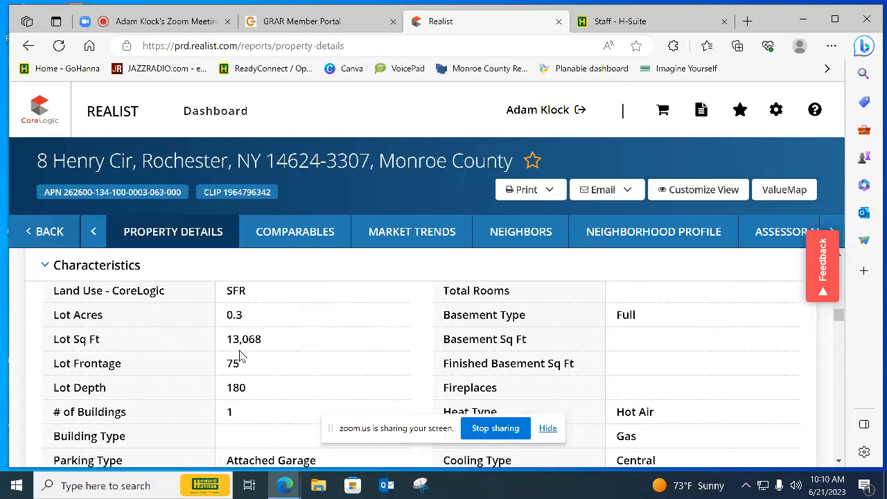
pyautogui.scroll(-1, 235, 360)
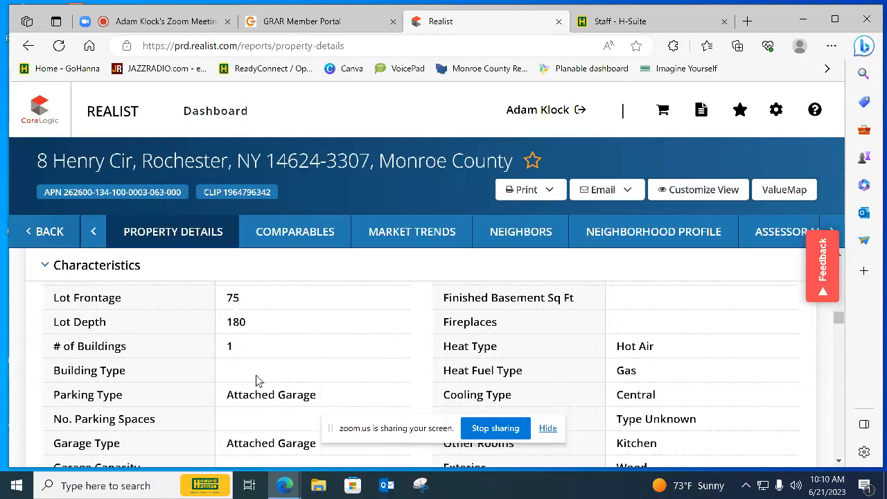
pyautogui.scroll(-1, 291, 395)
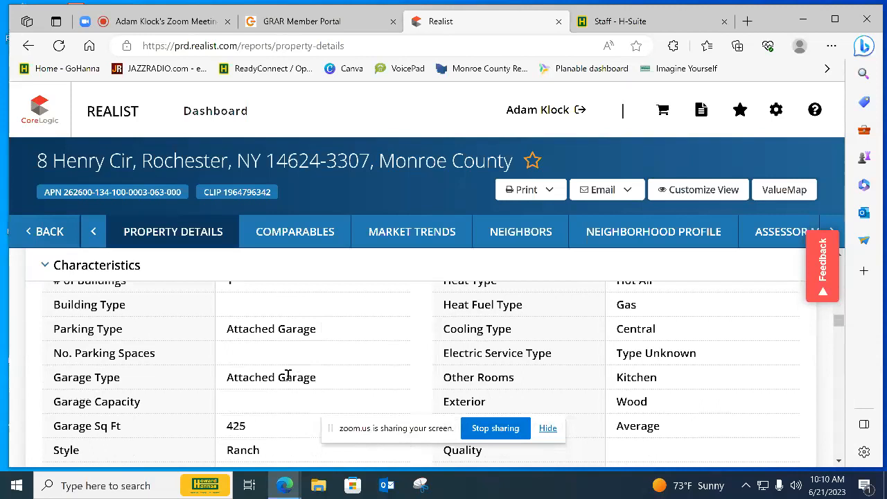
pyautogui.scroll(-2, 277, 423)
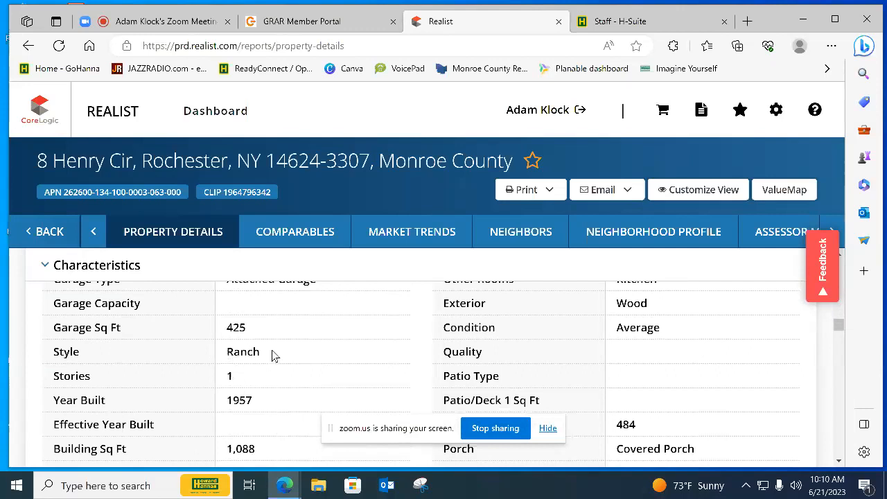
pyautogui.scroll(-1, 276, 354)
pyautogui.scroll(-1, 279, 350)
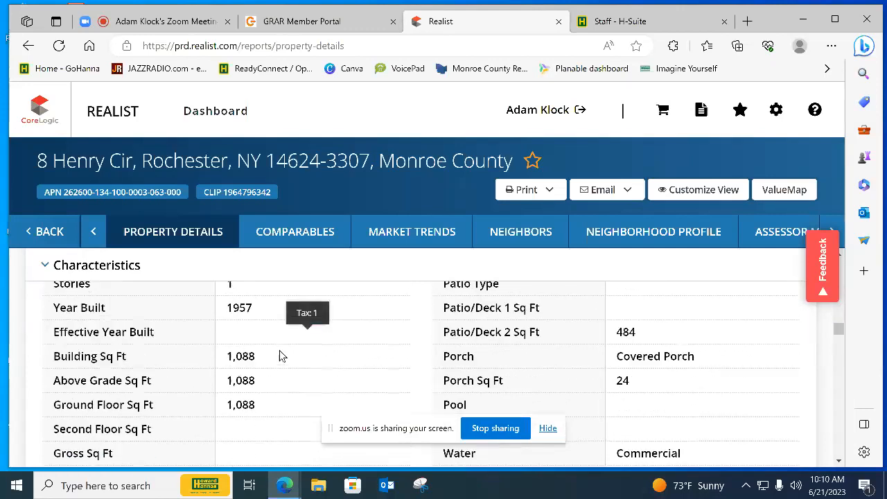
pyautogui.scroll(-2, 268, 389)
pyautogui.scroll(-4, 269, 388)
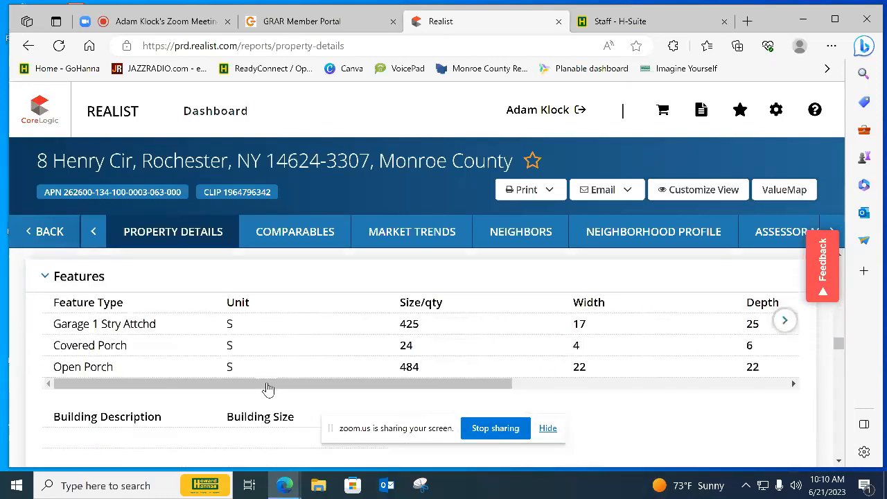
pyautogui.scroll(5, 268, 389)
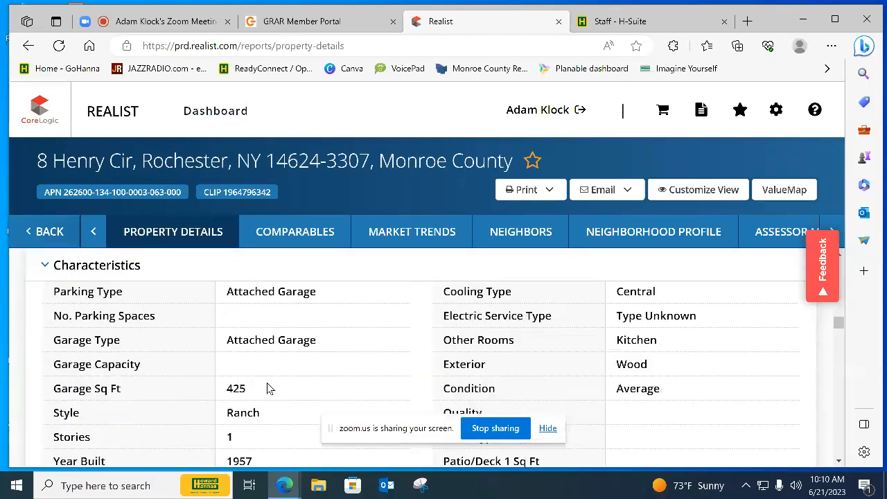
# Download the property details report as a printable PDF and open the downloaded file
pyautogui.click(528, 190)
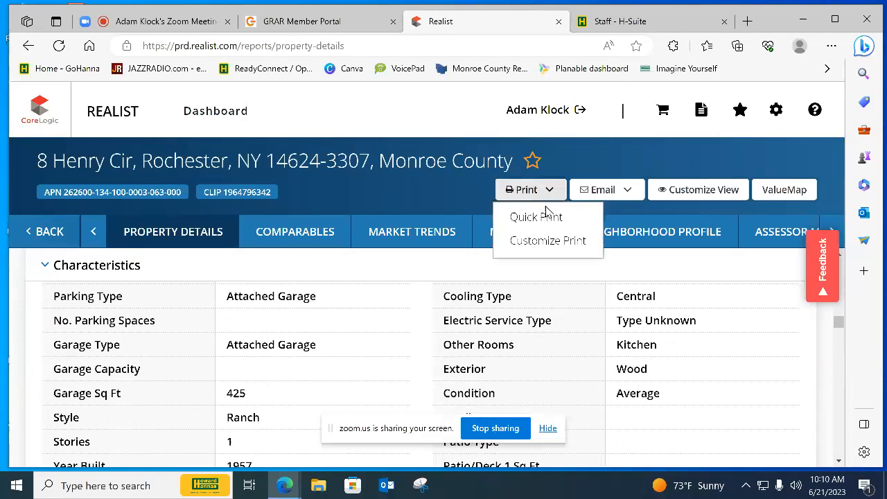
pyautogui.click(548, 233)
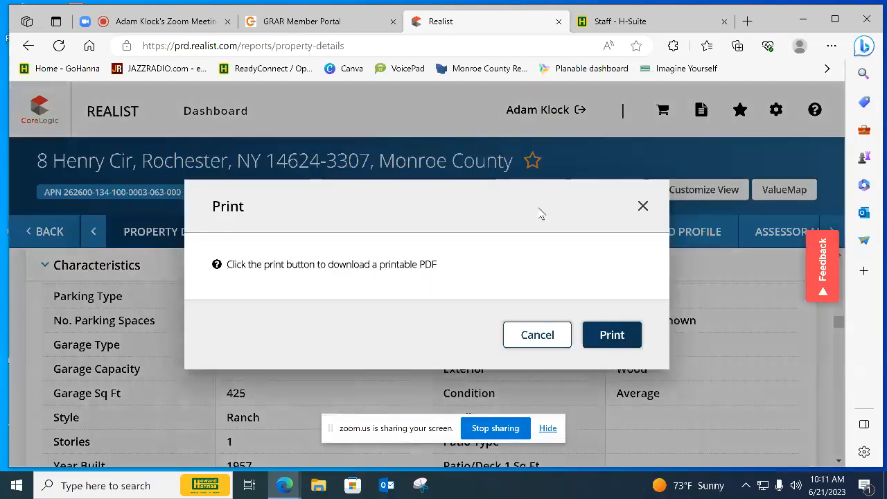
pyautogui.click(599, 335)
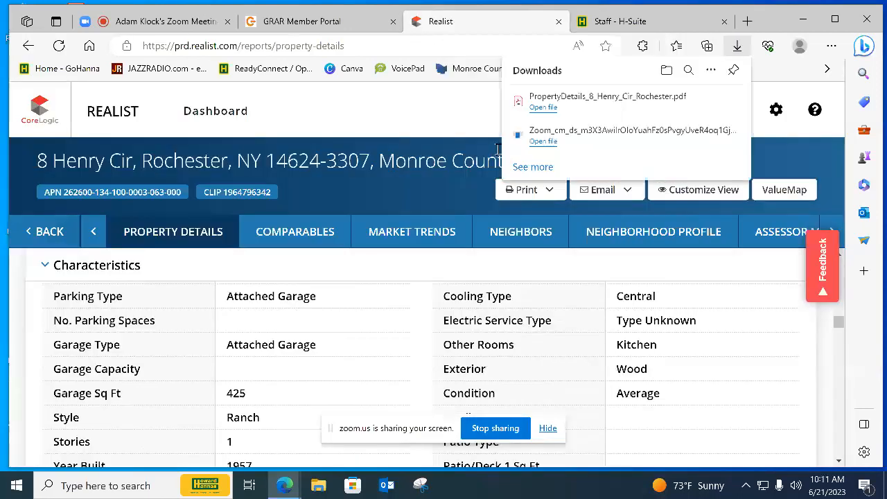
pyautogui.click(543, 108)
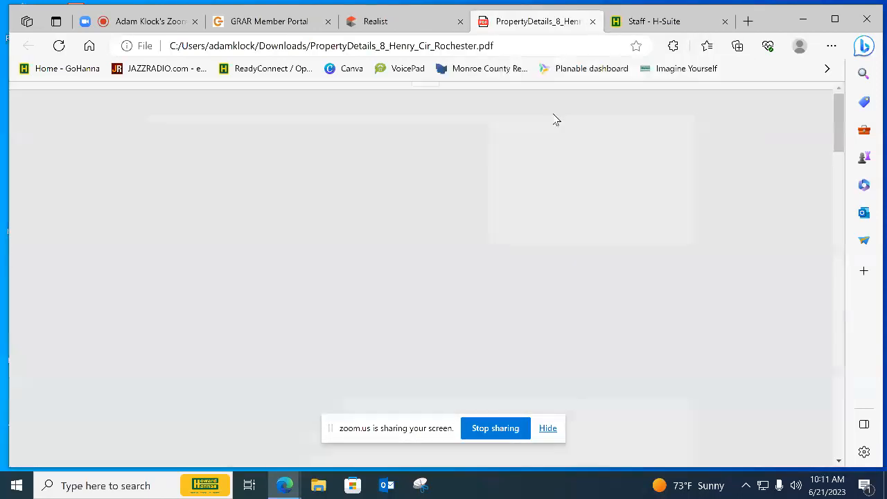
# Close the Realist tab and open Matrix from the GRAR Member Portal's quick links
pyautogui.click(458, 24)
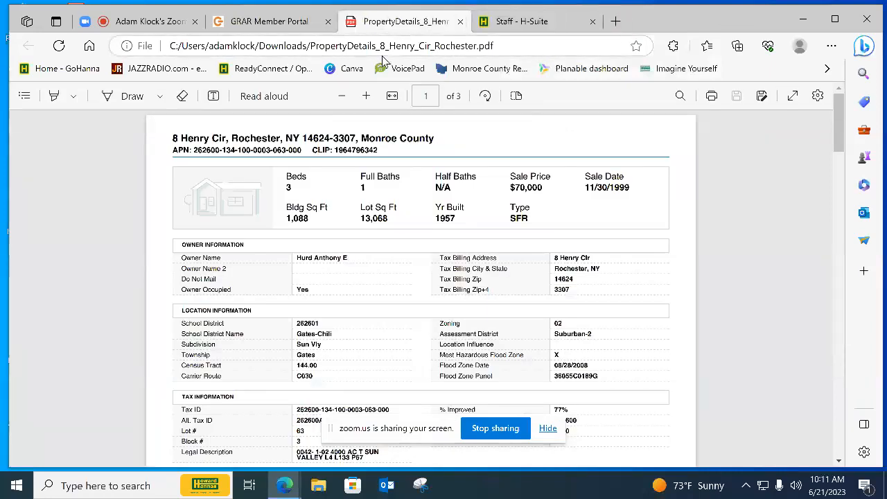
pyautogui.click(287, 22)
pyautogui.click(348, 193)
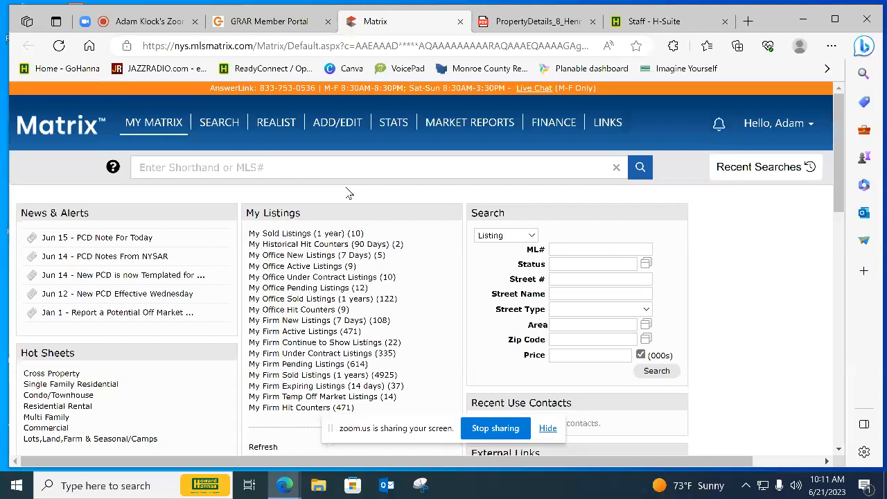
# Search Matrix for the property's listings by entering its house number and street name
pyautogui.click(340, 167)
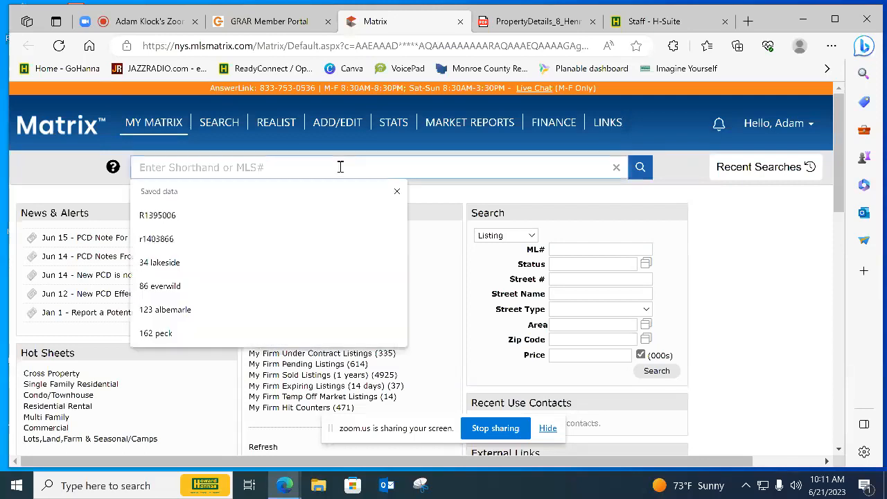
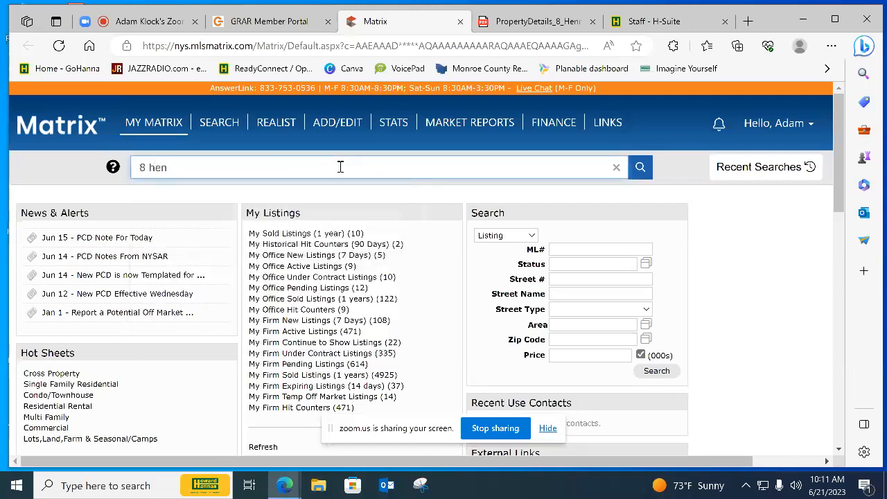
pyautogui.press('Return')
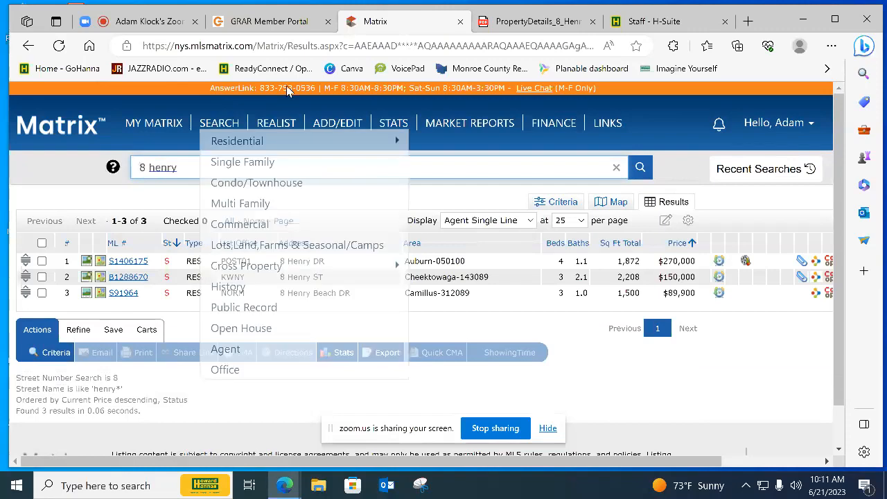
# Return to the property details PDF and review its tax, assessment, lot map, sales history and owner sections
pyautogui.click(512, 27)
pyautogui.scroll(-20, 471, 235)
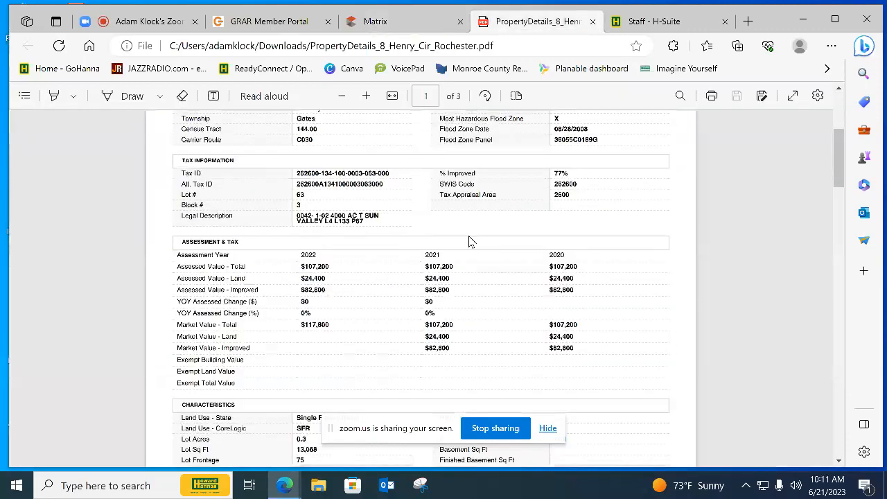
pyautogui.scroll(-8, 473, 241)
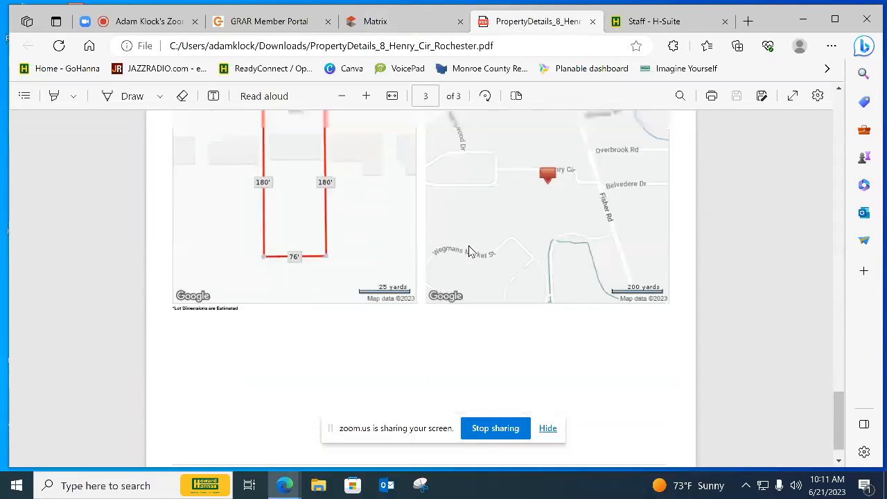
pyautogui.scroll(10, 468, 251)
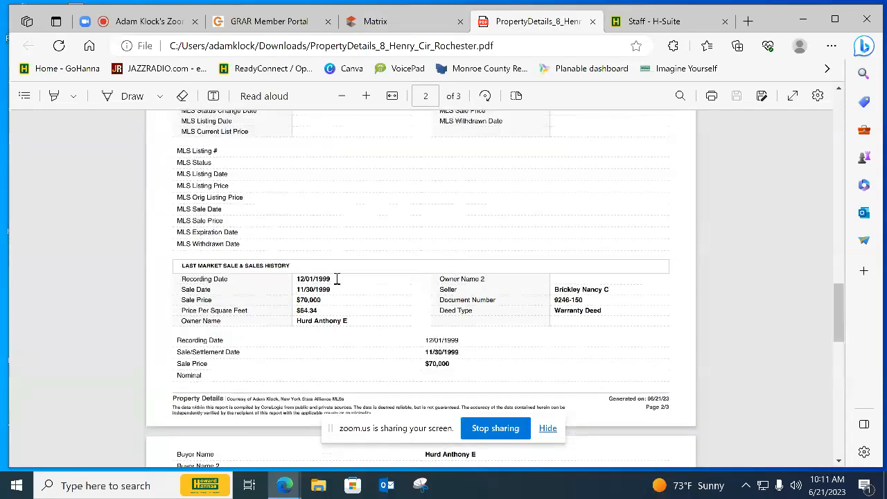
pyautogui.scroll(12, 336, 279)
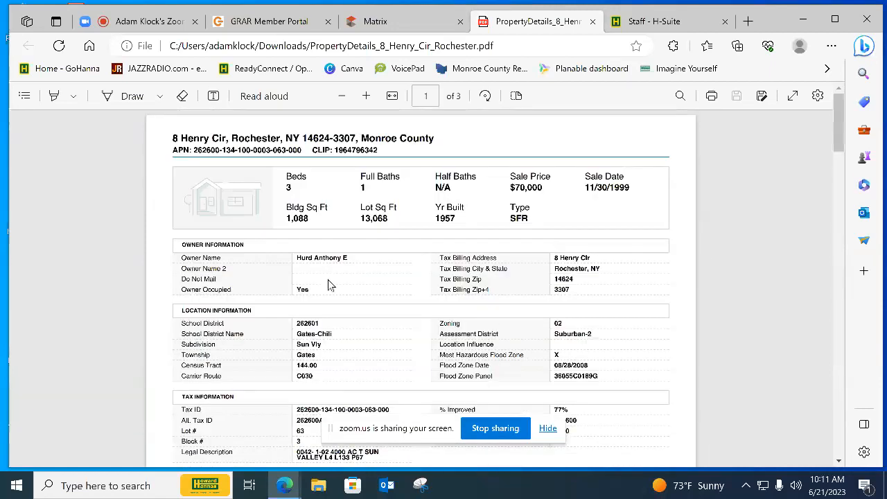
pyautogui.scroll(-3, 330, 295)
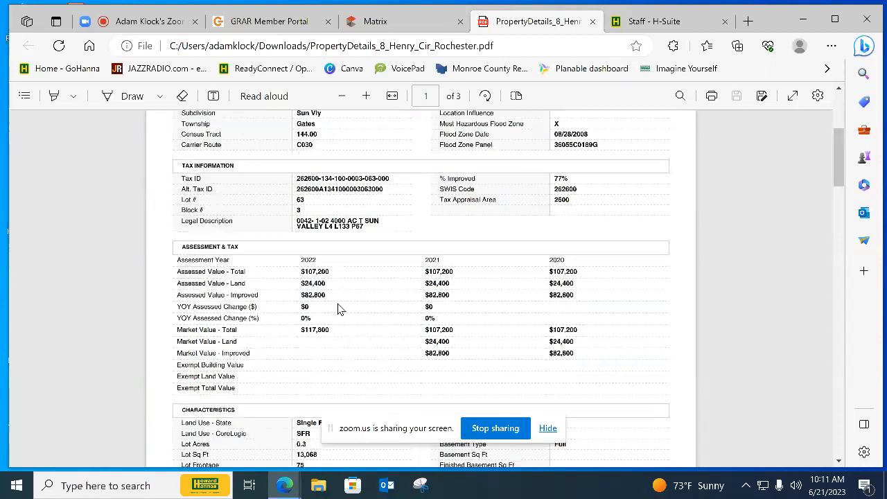
# Switch to H-Suite, go to its Home Valuation service and open the Buyer Market Analysis form in Buyside
pyautogui.scroll(3, 338, 309)
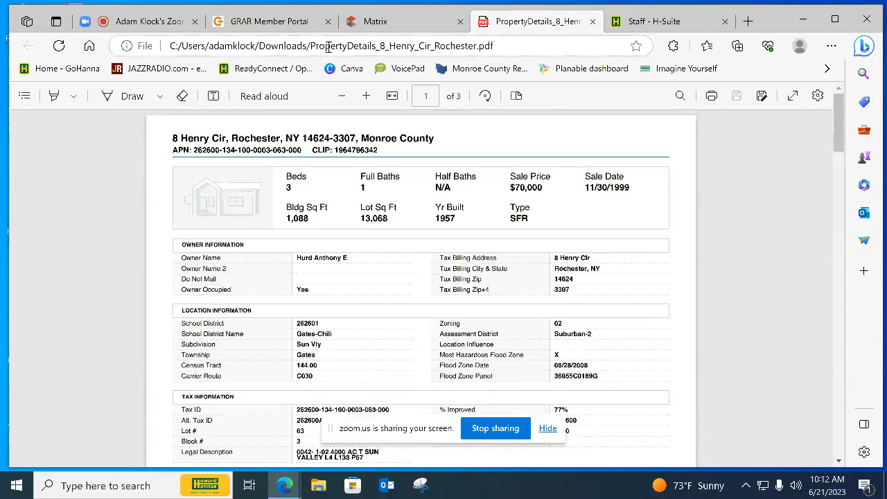
pyautogui.click(376, 27)
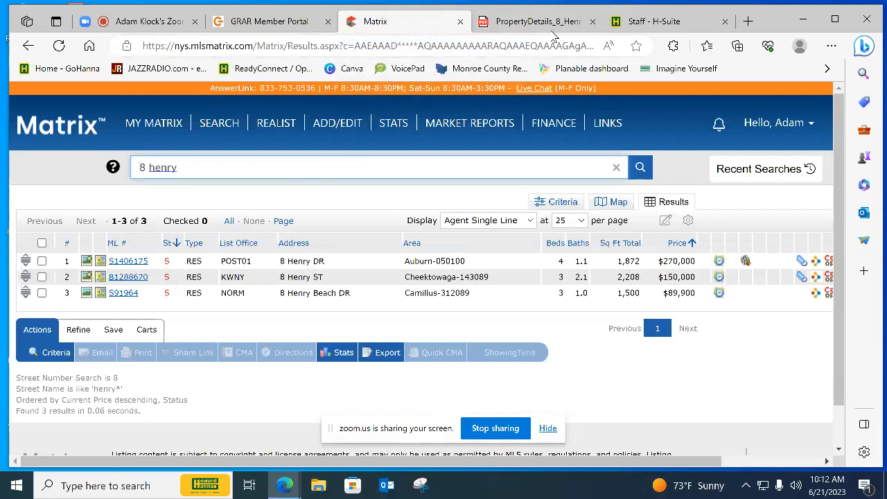
pyautogui.click(648, 22)
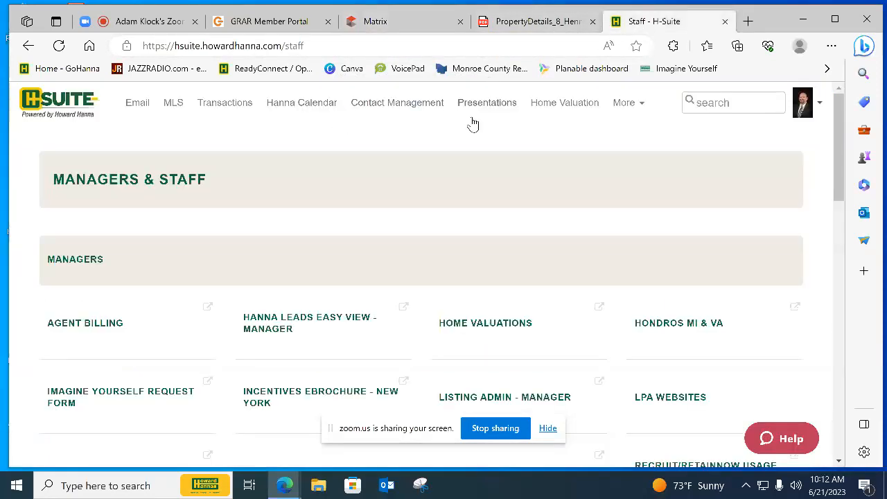
pyautogui.click(551, 109)
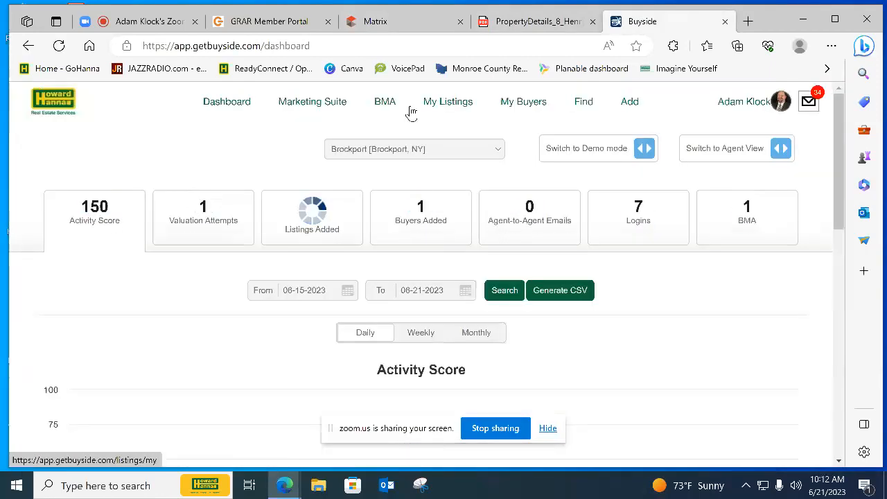
pyautogui.click(386, 104)
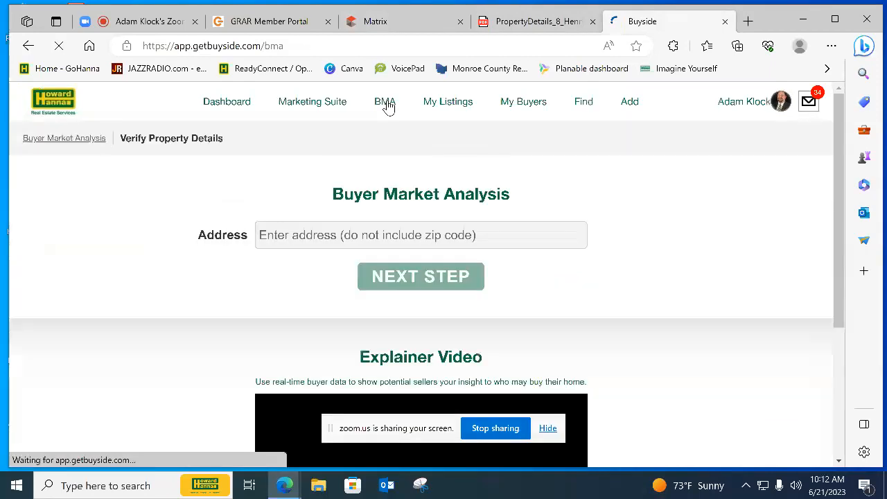
# Start a Buyer Market Analysis by entering the property's house number and street and choosing the Rochester, NY match
pyautogui.click(419, 236)
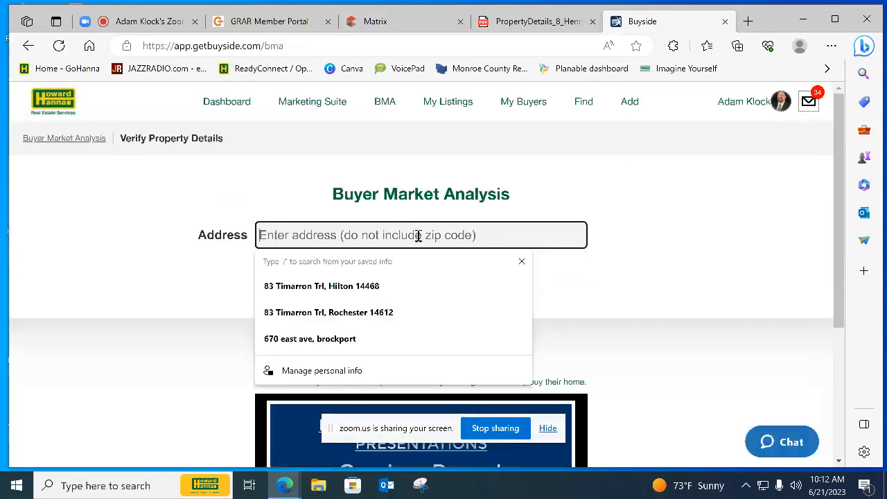
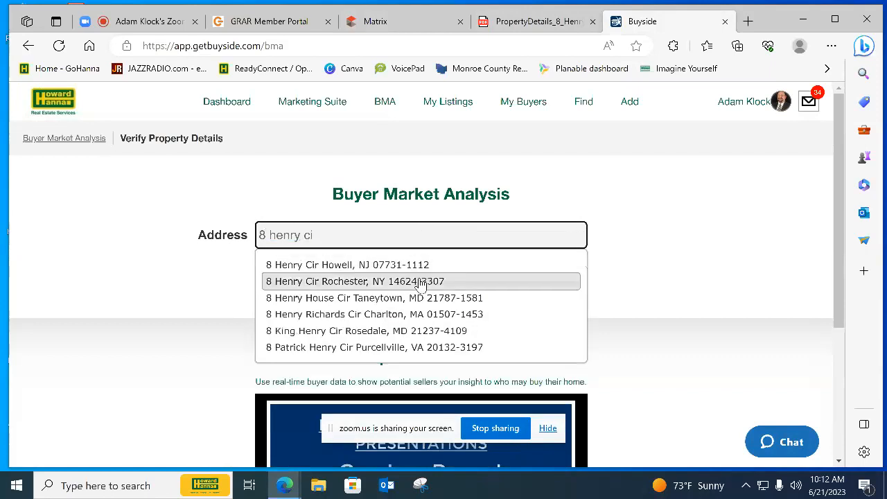
pyautogui.click(420, 282)
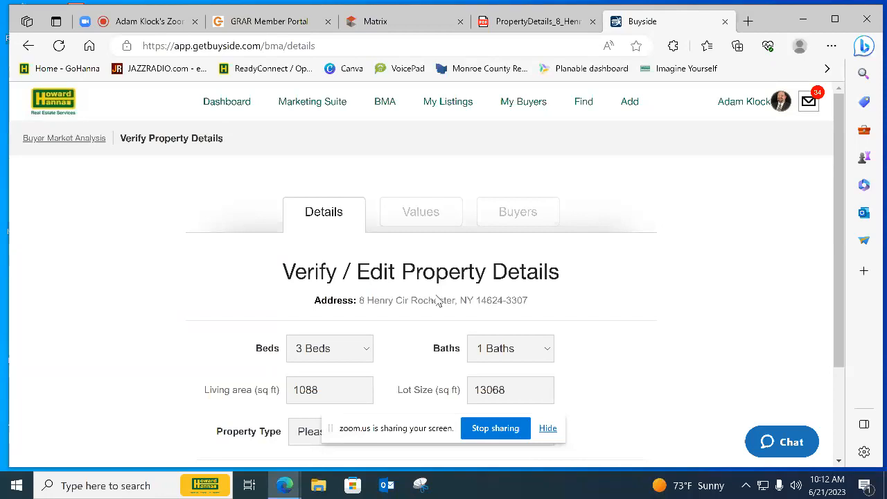
# Set the property type to Single Family Detached and proceed to the property estimates
pyautogui.scroll(-3, 440, 297)
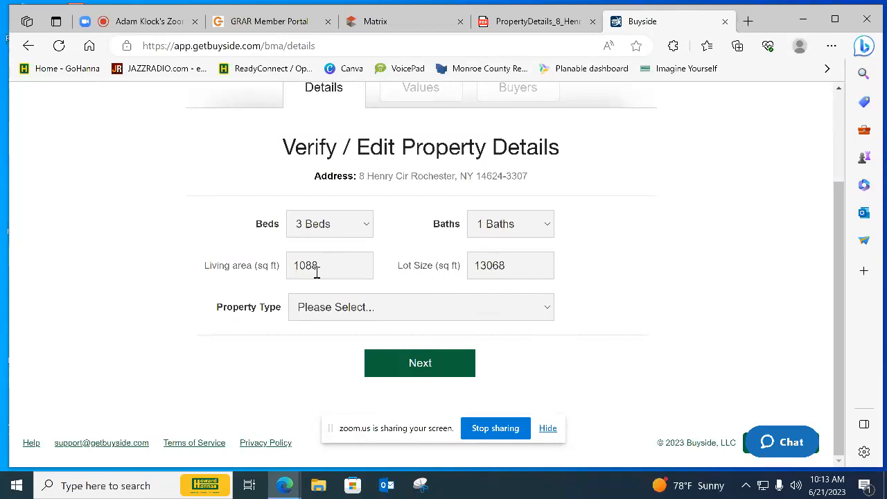
pyautogui.click(358, 307)
pyautogui.click(337, 133)
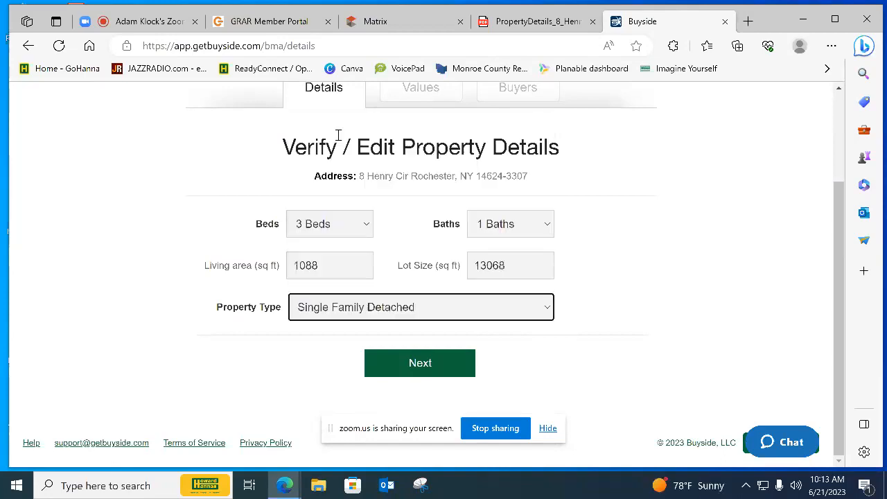
pyautogui.click(419, 363)
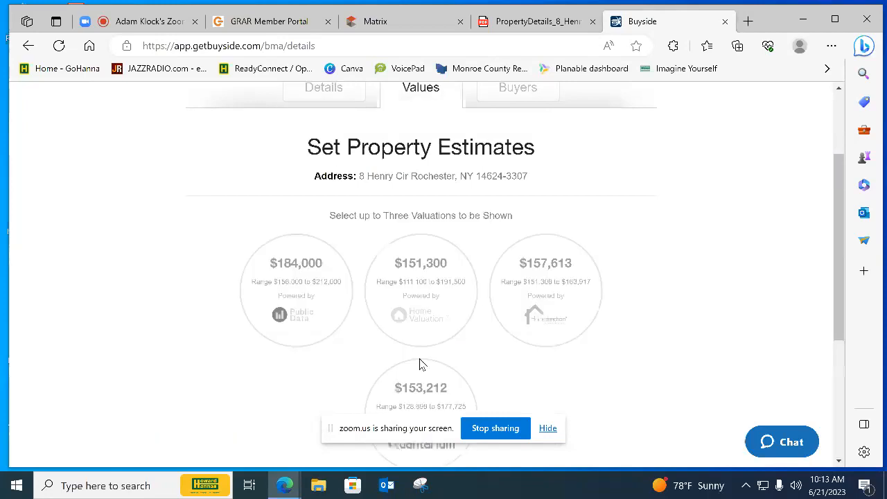
# Include the Home Valuation and HomeJunction valuations in the analysis, leaving the Public Data one deselected
pyautogui.scroll(-3, 419, 363)
pyautogui.scroll(2, 421, 365)
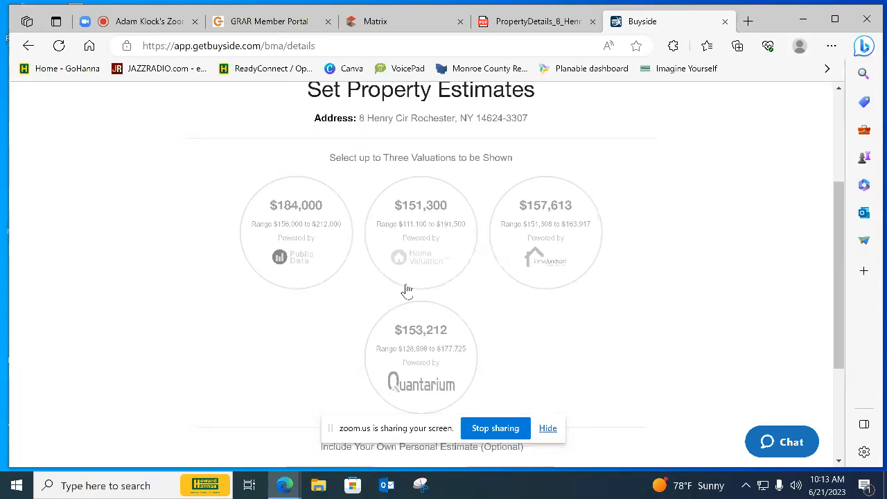
pyautogui.click(277, 235)
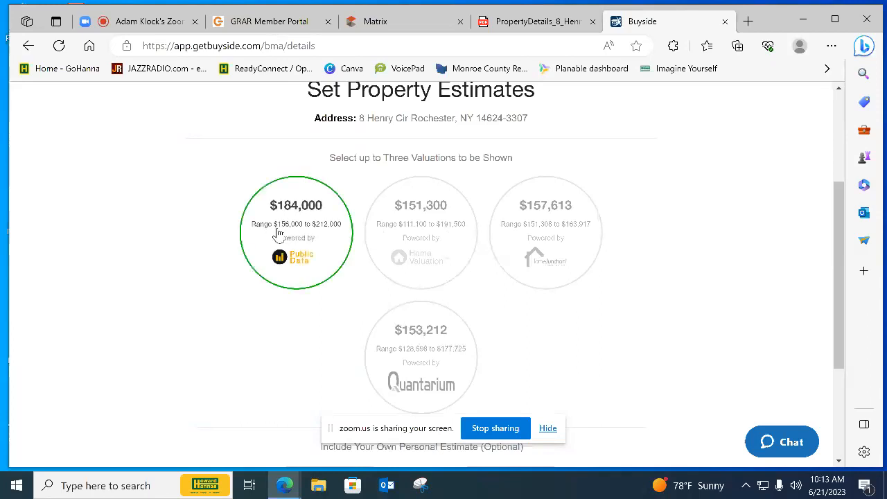
pyautogui.click(408, 225)
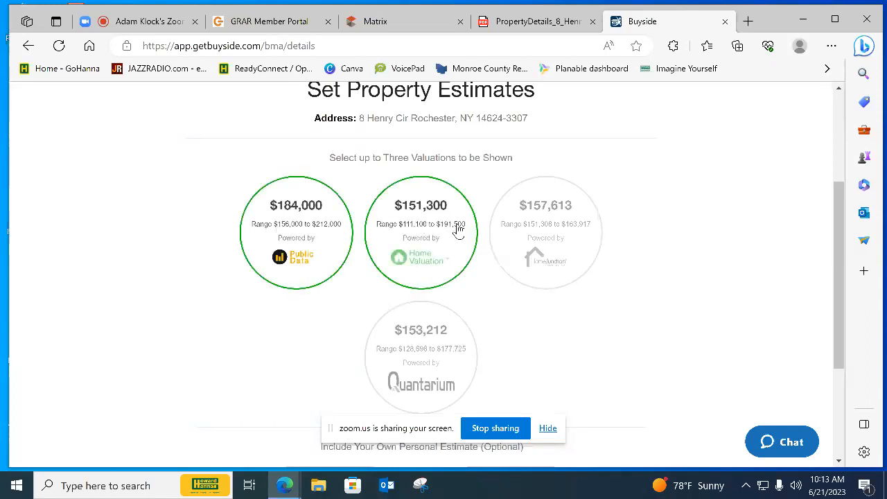
pyautogui.click(511, 231)
pyautogui.click(312, 220)
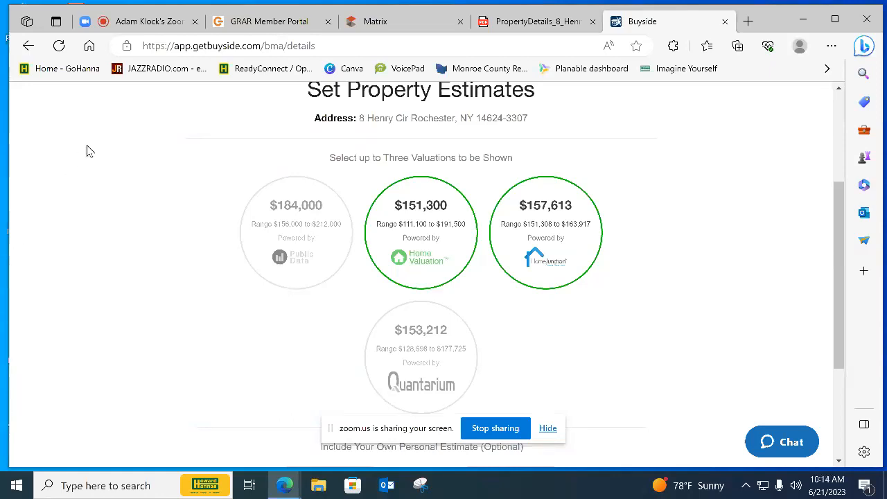
# Check the participants list of the Zoom meeting, close it and return to the Buyside property estimates
pyautogui.click(129, 22)
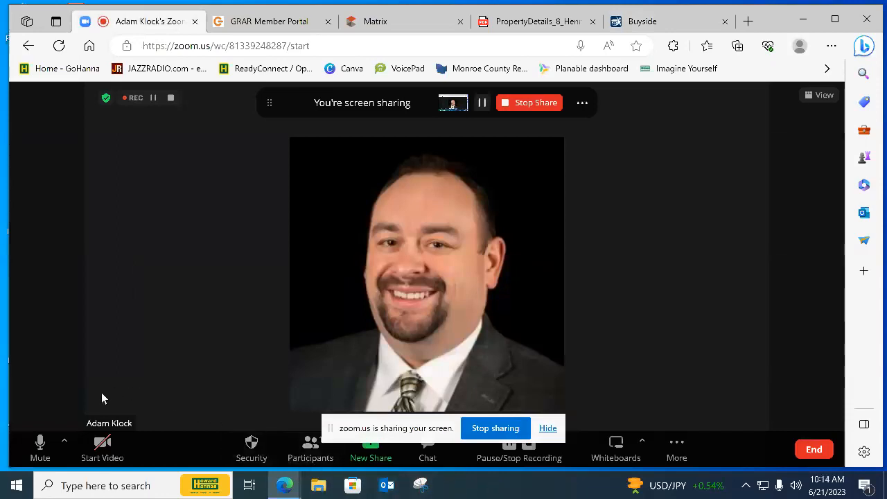
pyautogui.click(320, 463)
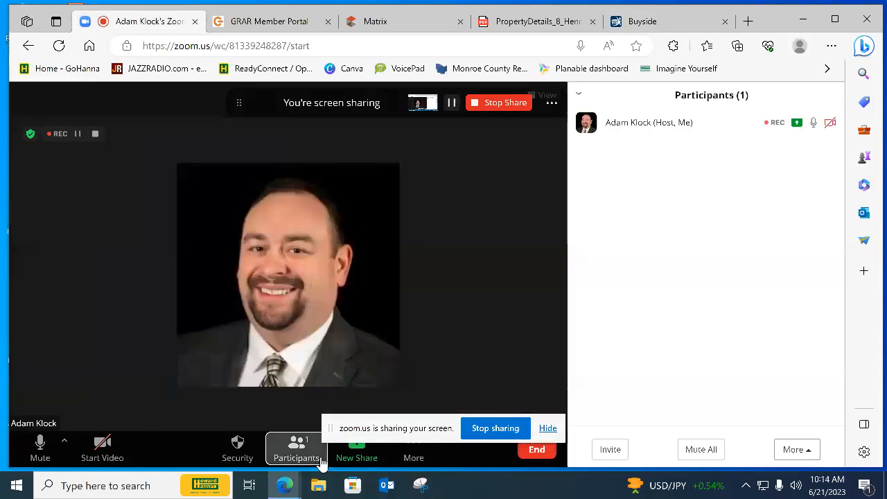
pyautogui.click(320, 463)
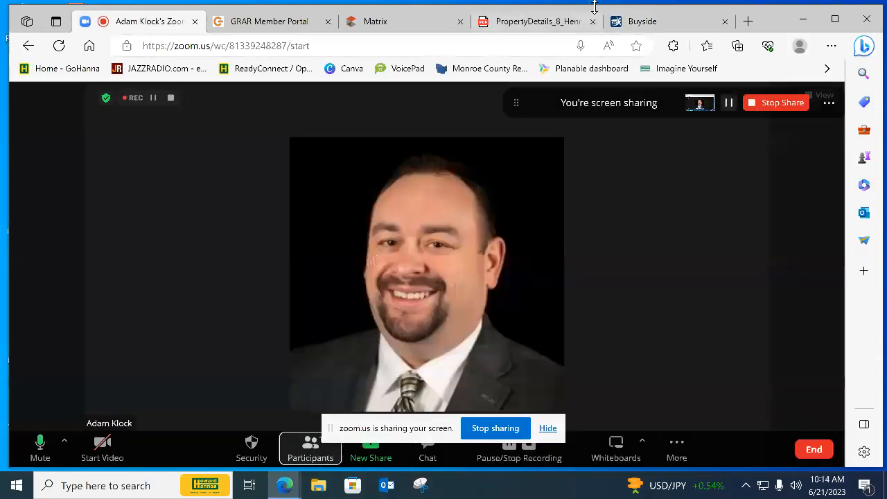
pyautogui.click(650, 21)
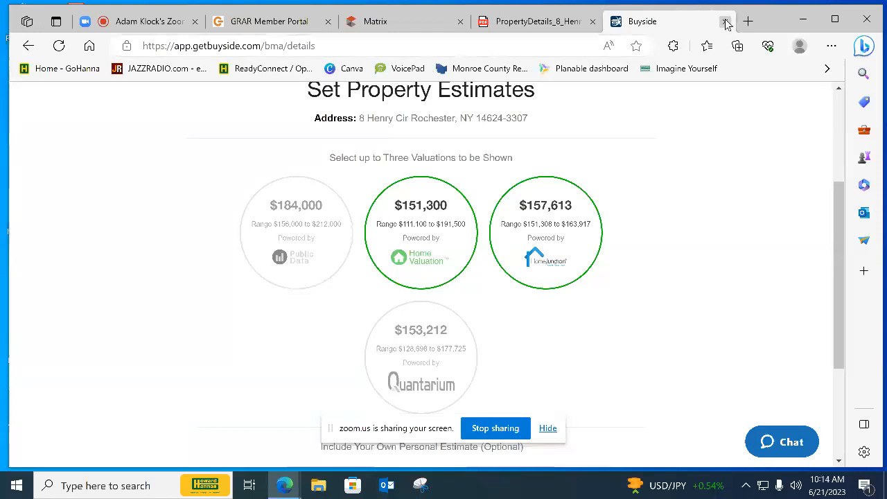
# Open zillow.com in a new browser tab
pyautogui.click(748, 24)
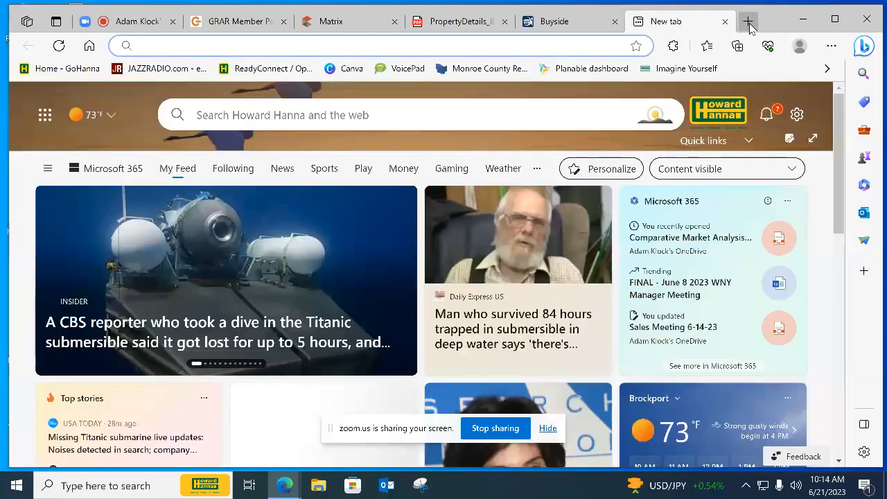
pyautogui.write('zillow')
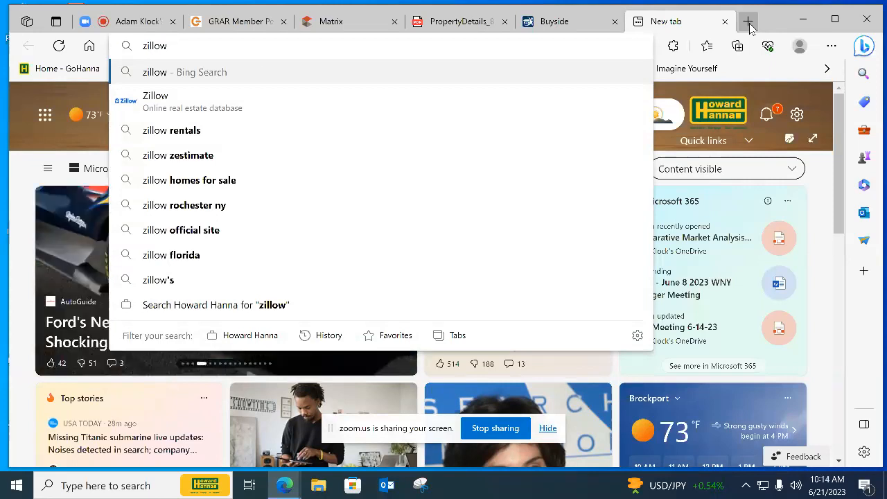
pyautogui.write('.com')
pyautogui.press('Return')
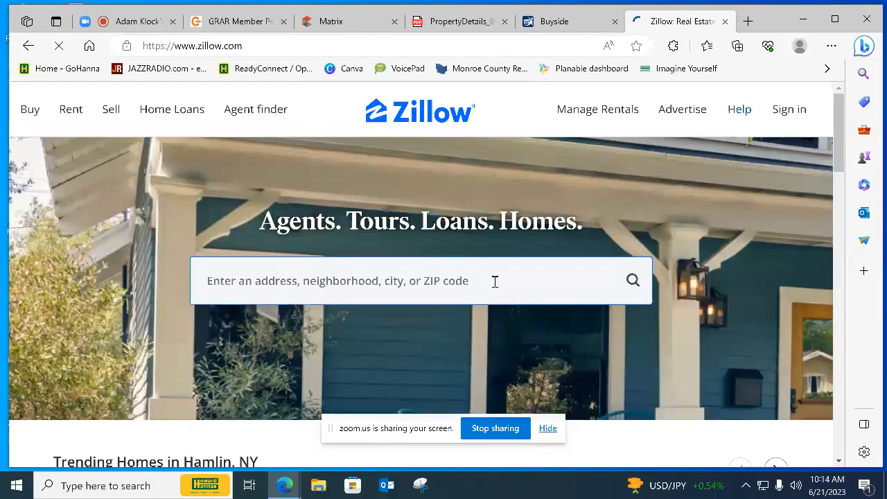
# Search Zillow for the property by its house number and street and open the Rochester, NY match
pyautogui.click(495, 282)
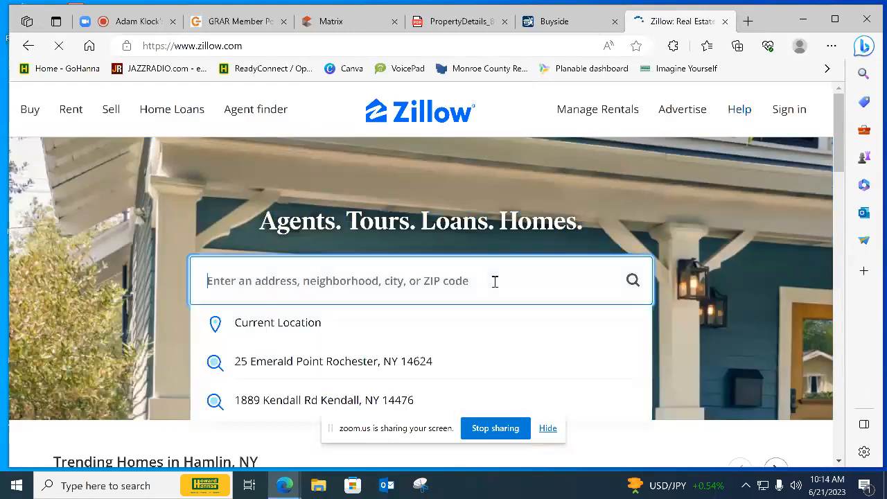
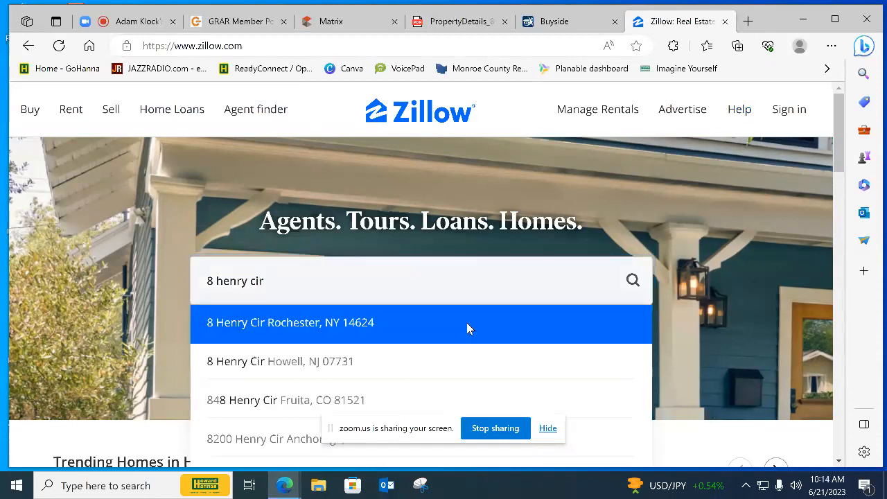
pyautogui.click(467, 322)
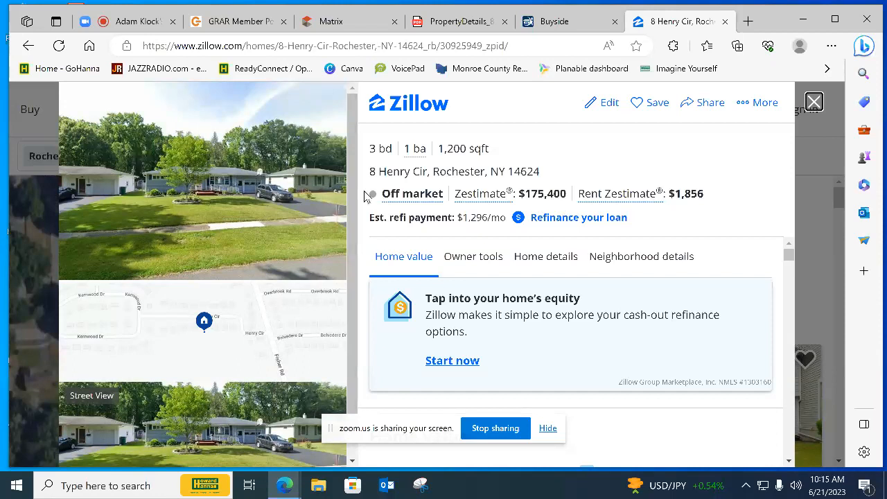
# Compare the property's Zestimate on Zillow with the valuations offered in Buyside
pyautogui.click(556, 19)
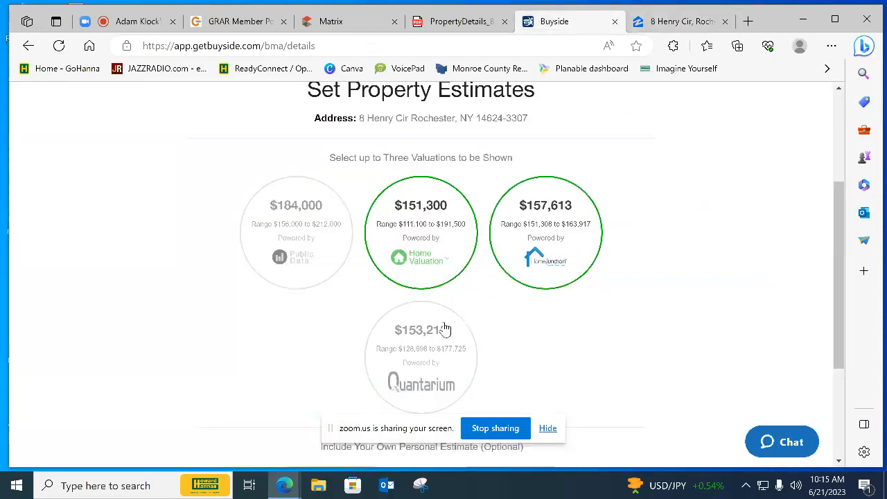
pyautogui.click(658, 22)
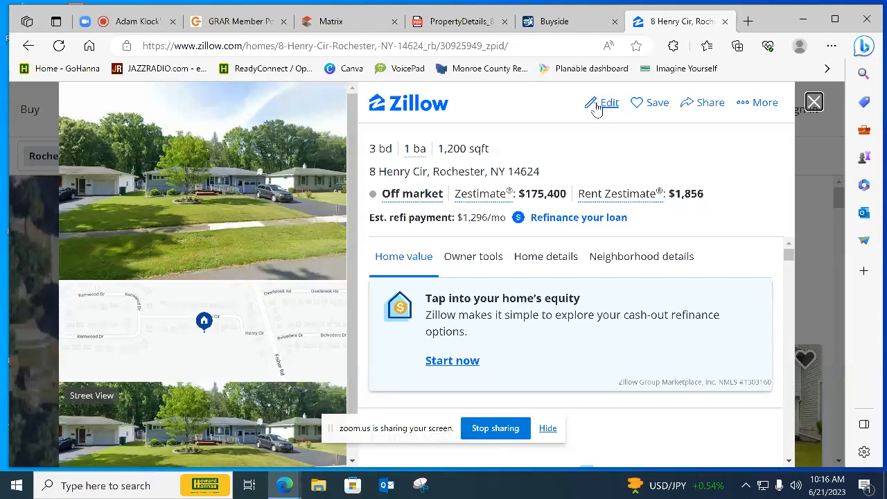
pyautogui.click(580, 25)
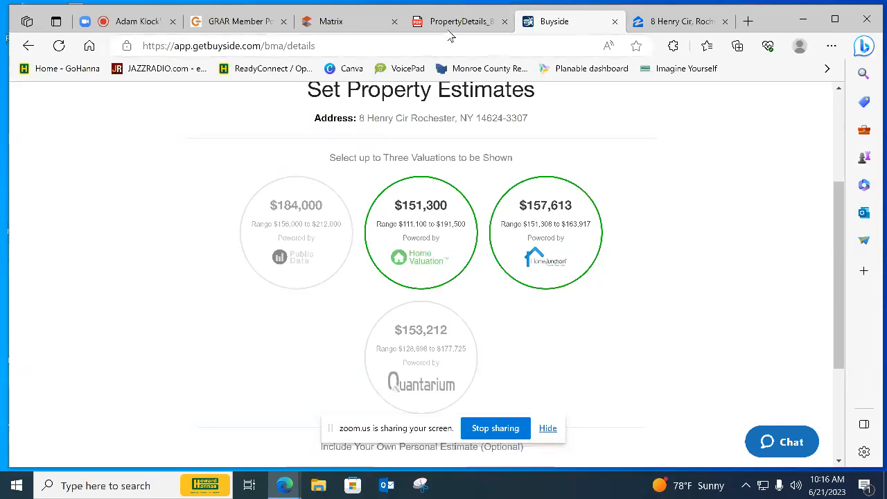
# Switch to Matrix and open the Single Family residential search form
pyautogui.moveTo(452, 26)
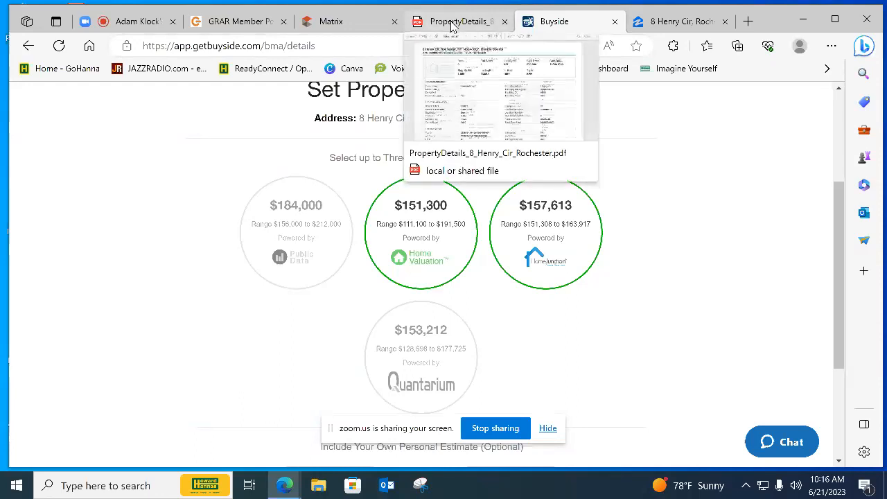
pyautogui.click(342, 20)
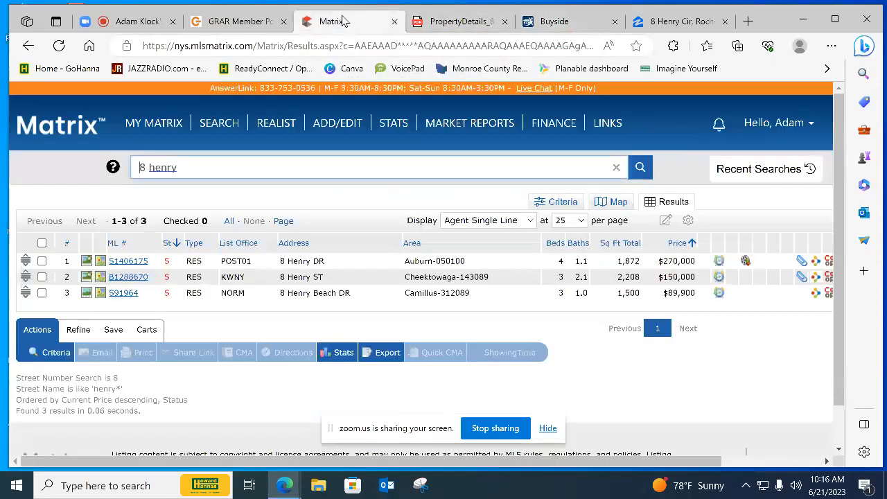
pyautogui.moveTo(158, 119)
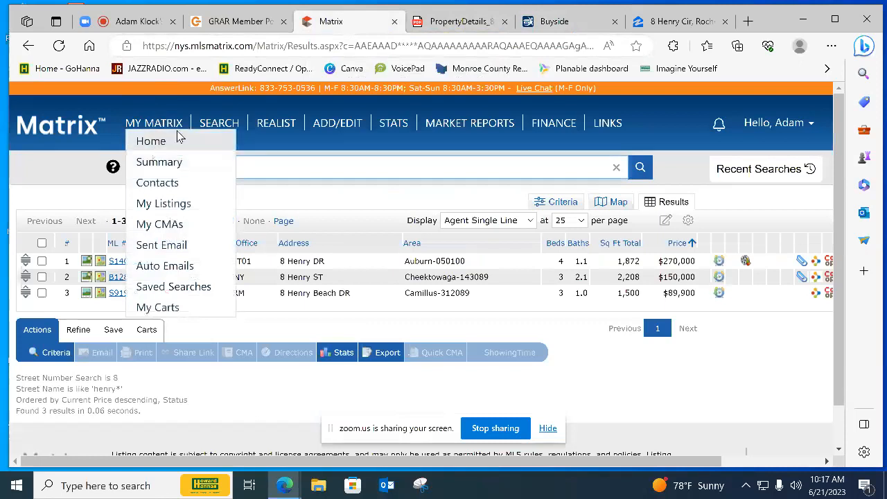
pyautogui.moveTo(219, 125)
pyautogui.moveTo(279, 143)
pyautogui.click(445, 144)
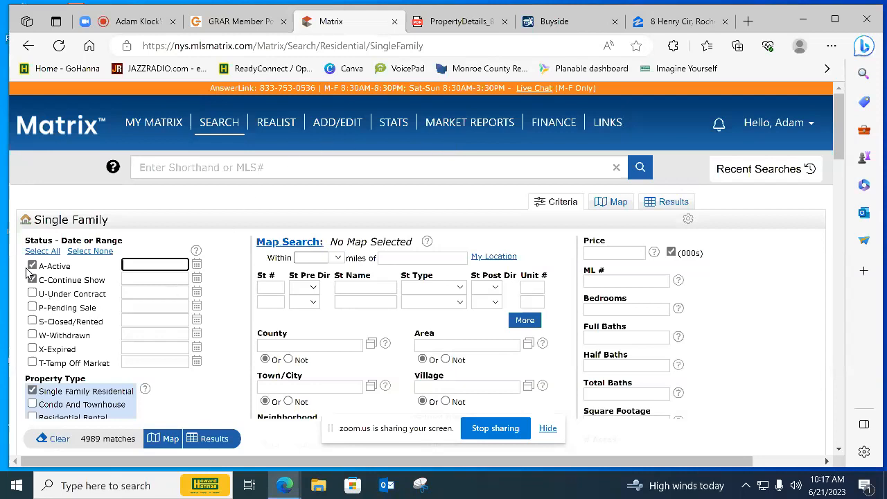
# Include Pending Sale and Closed/Rented listings in the search statuses, with a 0-365 range for the closed ones
pyautogui.click(32, 307)
pyautogui.click(32, 321)
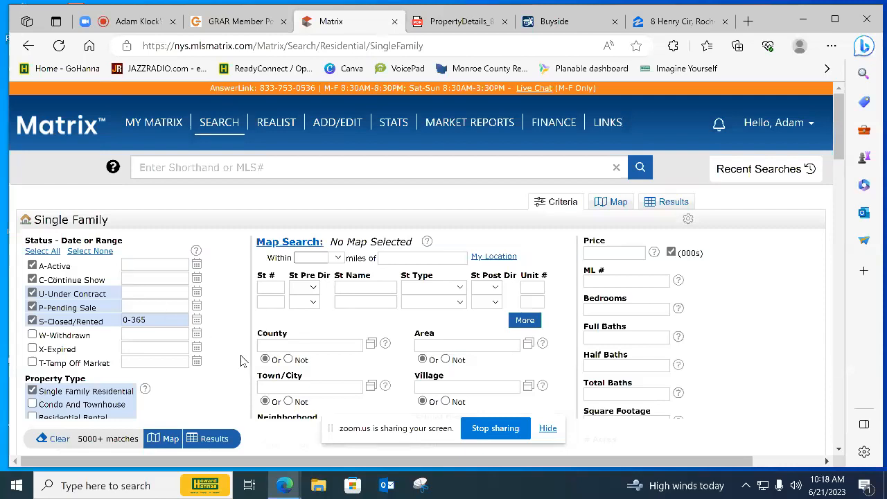
# Limit the search to homes in the Ranch style
pyautogui.scroll(-3, 242, 363)
pyautogui.scroll(-3, 243, 363)
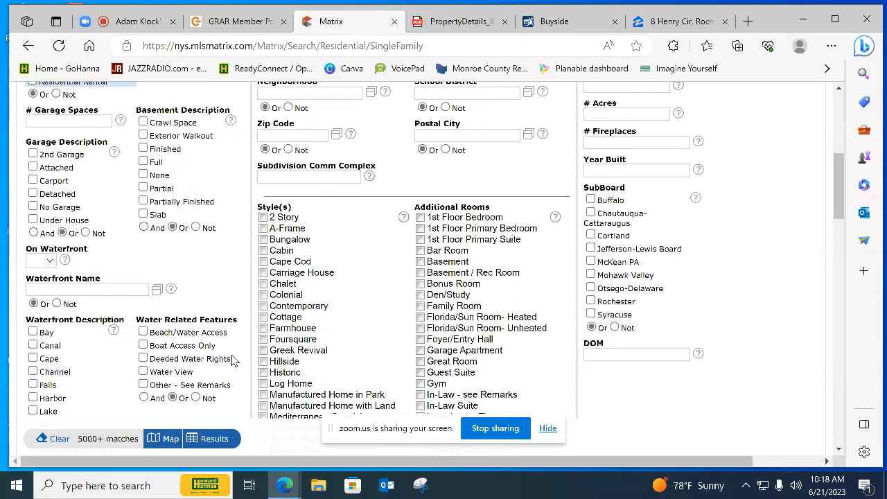
pyautogui.scroll(-3, 264, 367)
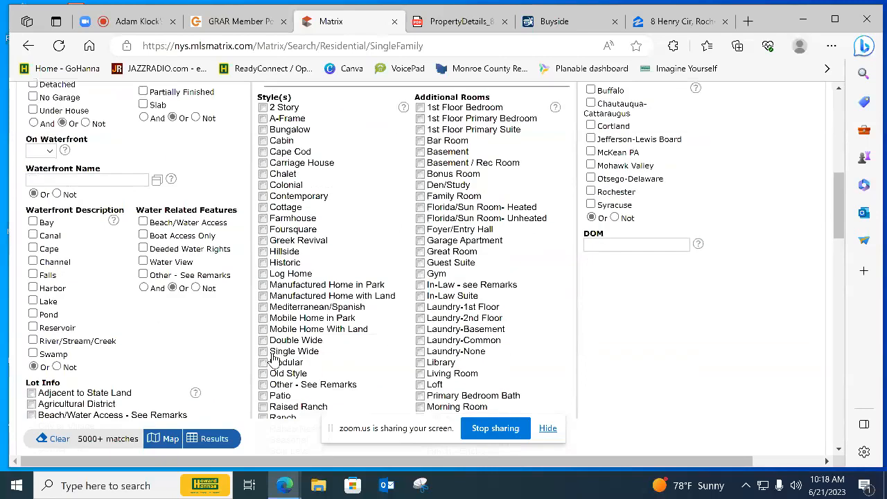
pyautogui.scroll(-3, 266, 380)
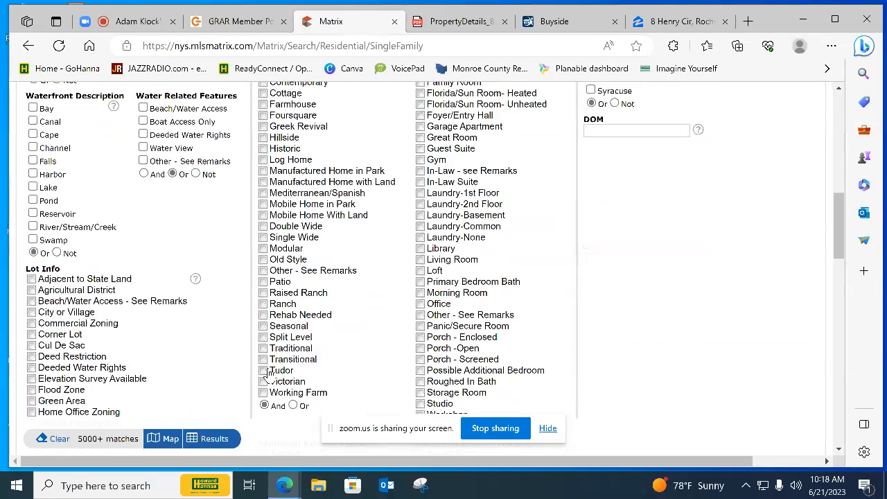
pyautogui.click(263, 303)
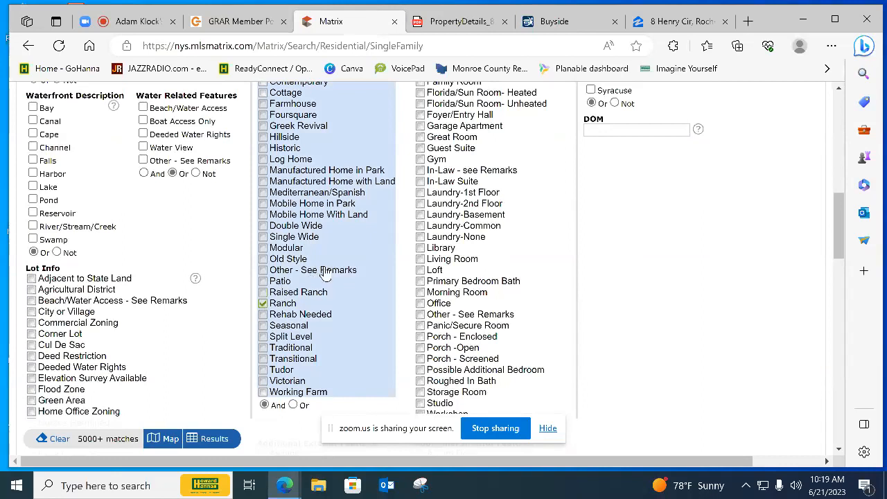
# Set the square footage range of the search to 900-1350
pyautogui.scroll(3, 318, 291)
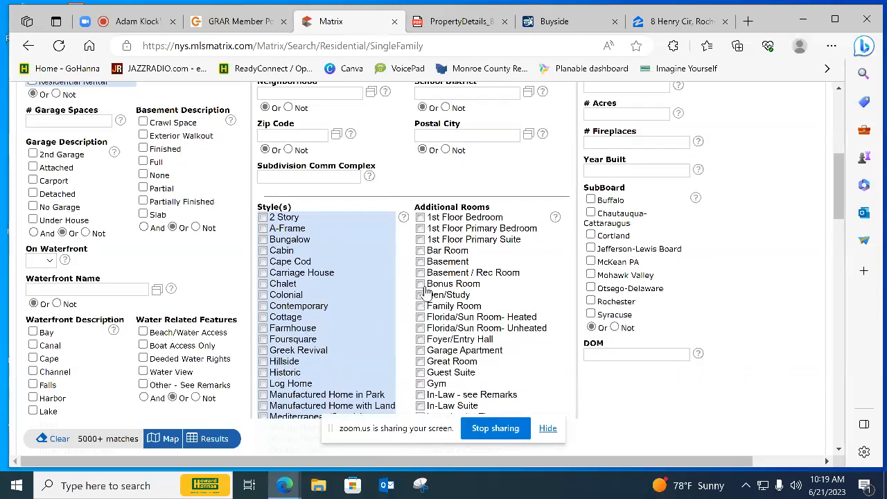
pyautogui.scroll(2, 425, 292)
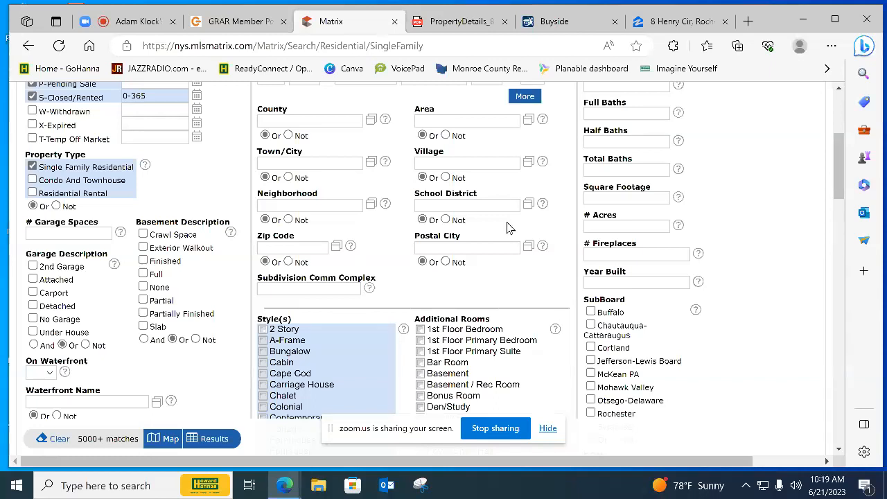
pyautogui.click(606, 196)
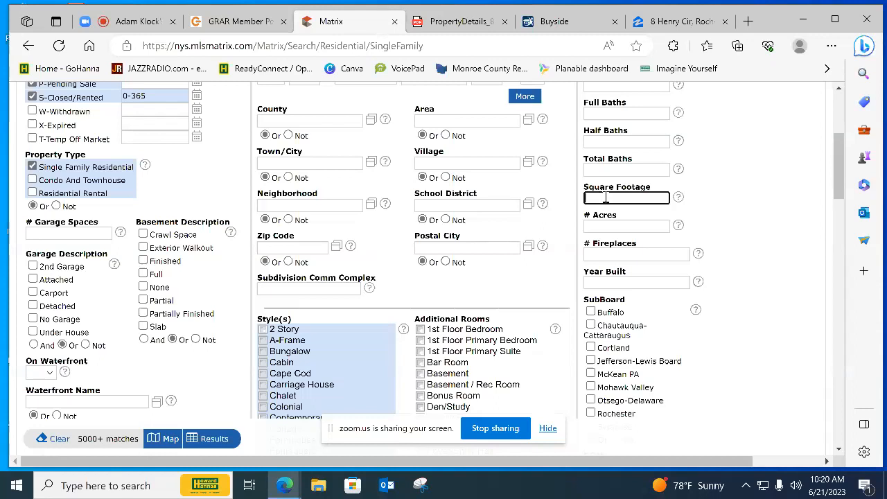
pyautogui.write('900-')
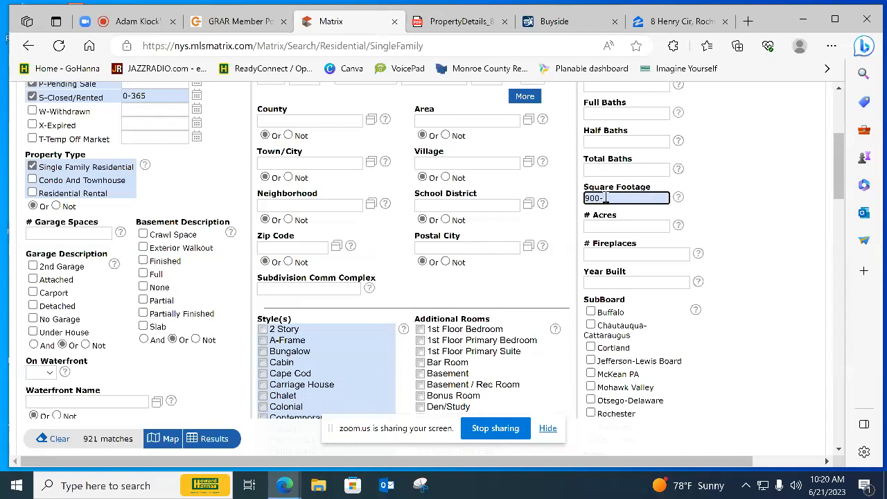
pyautogui.write('1350')
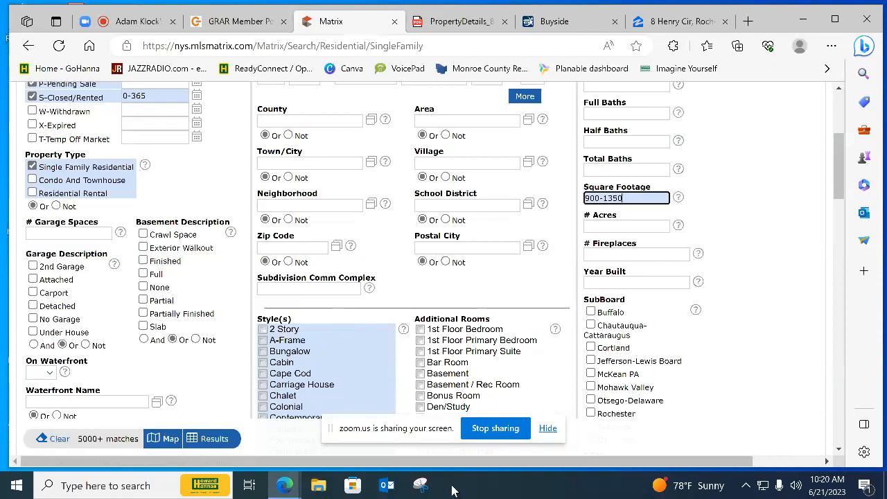
pyautogui.click(741, 266)
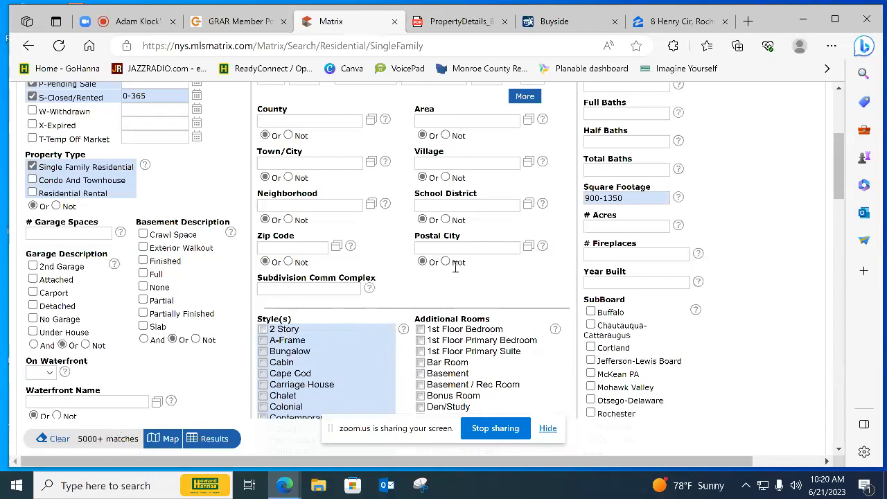
# Set the year built range of the search to 1953-1962
pyautogui.click(598, 282)
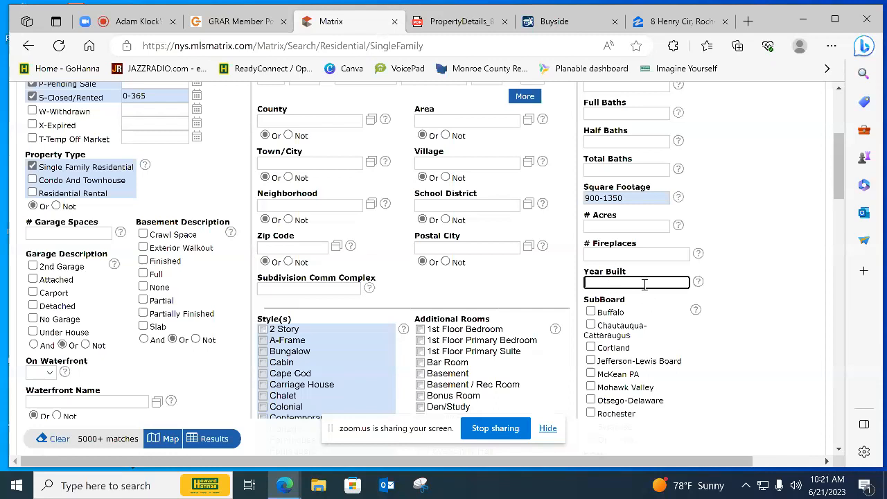
pyautogui.write('1953')
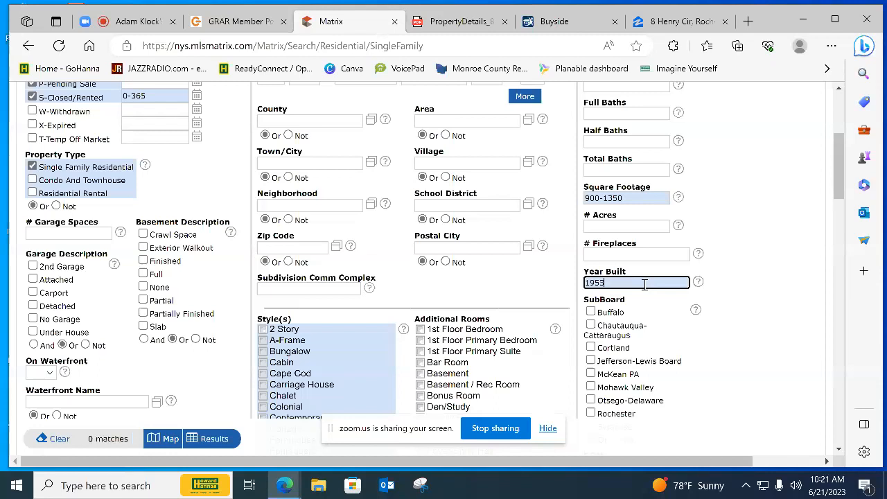
pyautogui.write('-1962')
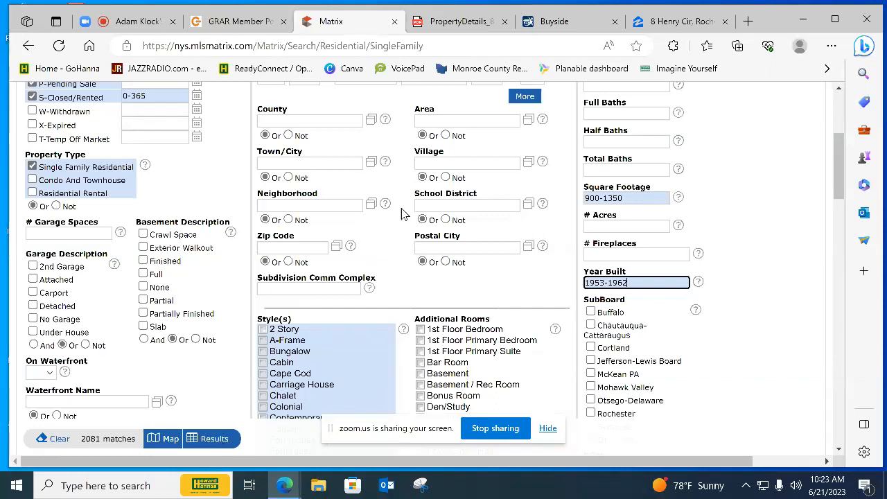
# Try Gates Chili as the school district filter and remove it again
pyautogui.click(446, 206)
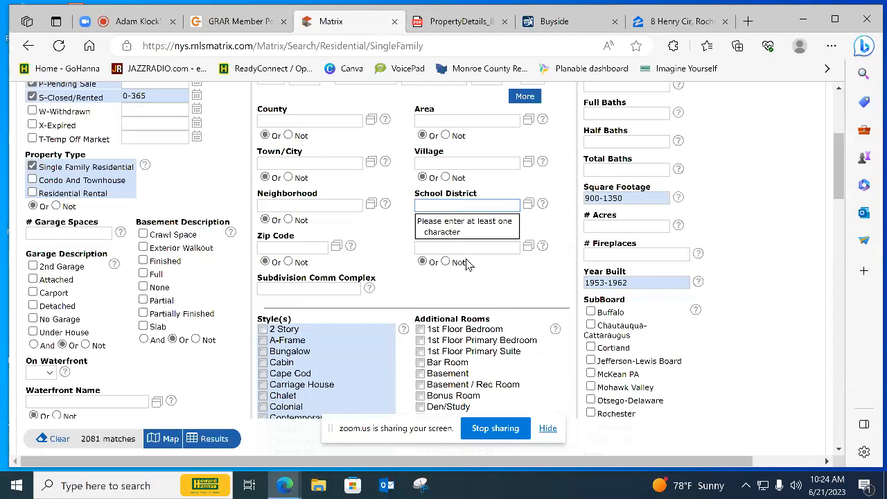
pyautogui.click(458, 204)
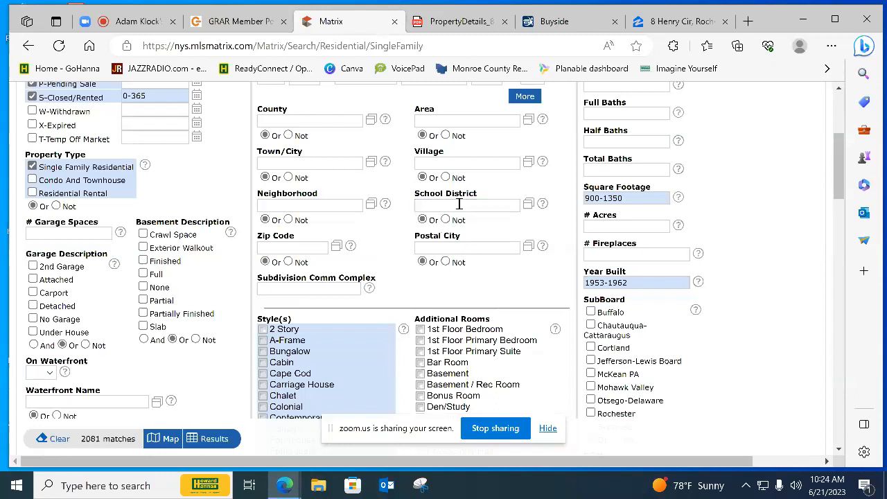
pyautogui.write('gat')
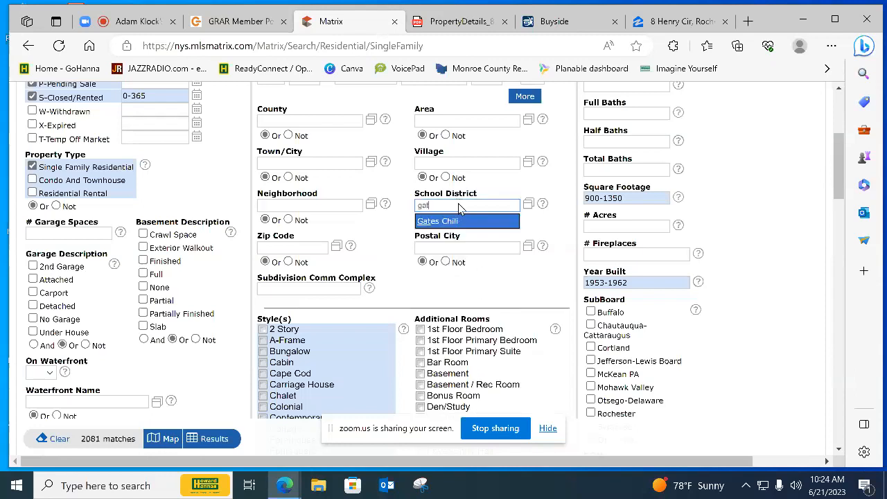
pyautogui.click(454, 222)
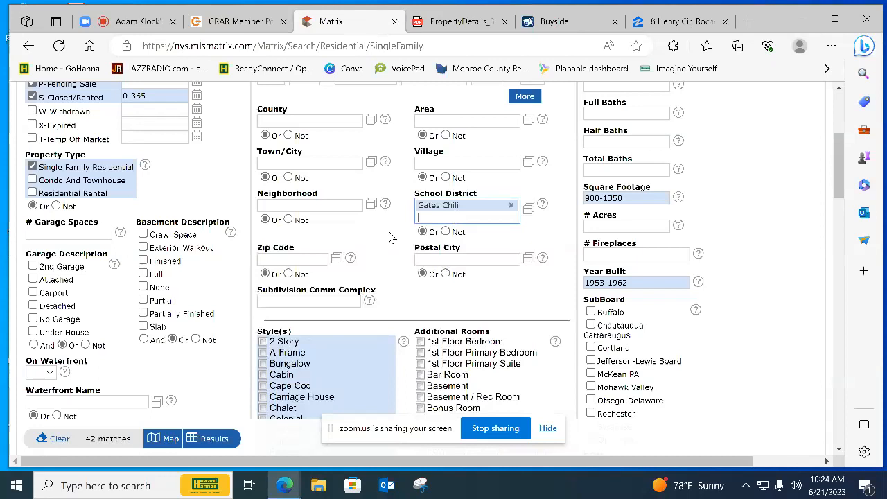
pyautogui.click(391, 238)
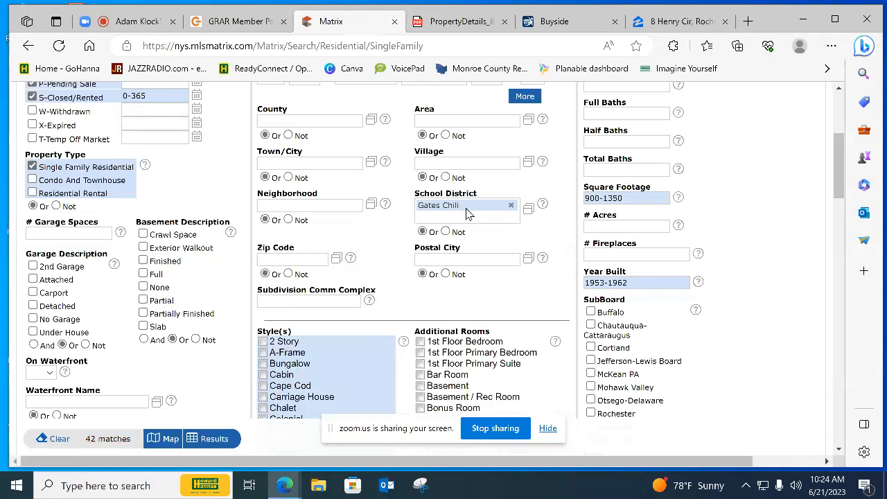
pyautogui.click(510, 205)
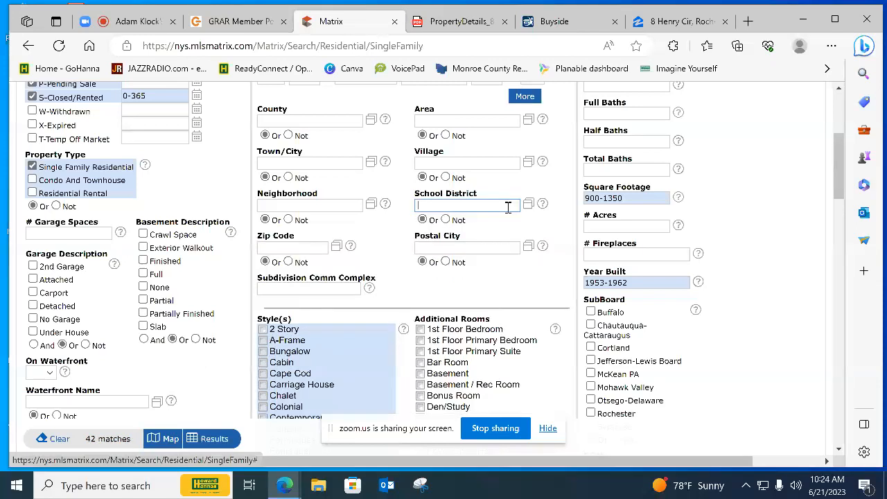
# Look up the property's zip code in its PDF details report and add 14624 as the zip code filter
pyautogui.click(309, 248)
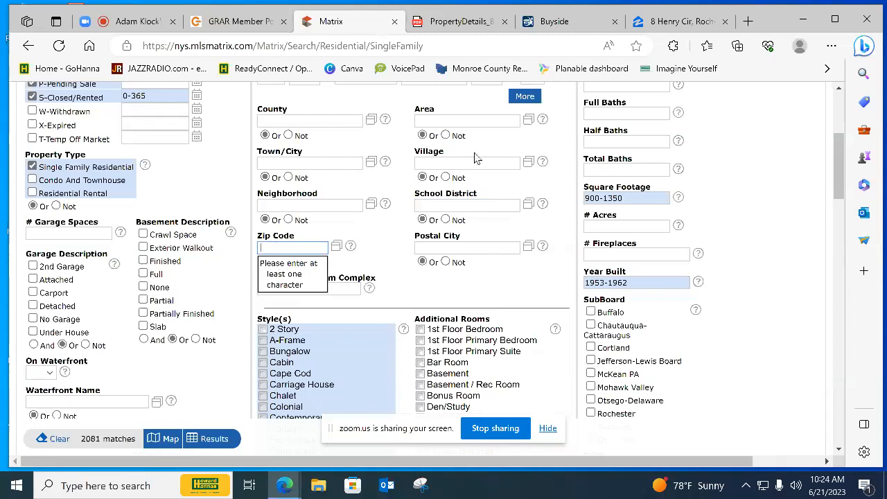
pyautogui.click(454, 24)
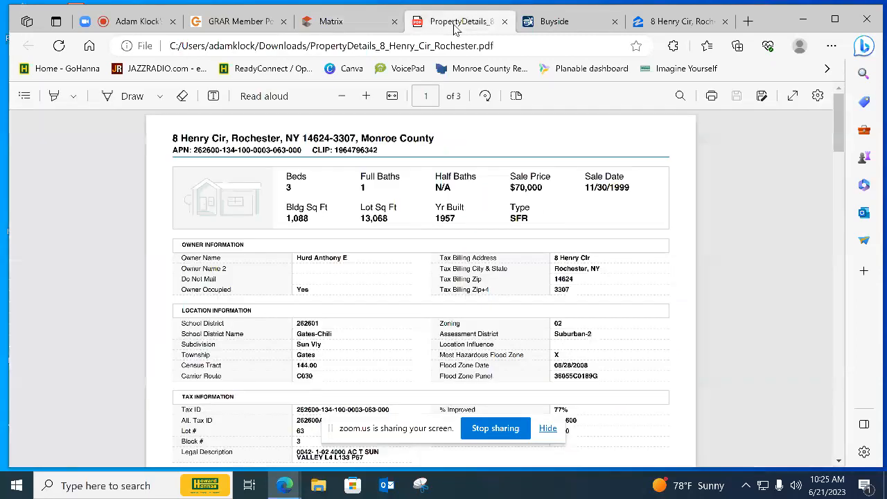
pyautogui.click(326, 28)
pyautogui.write('1')
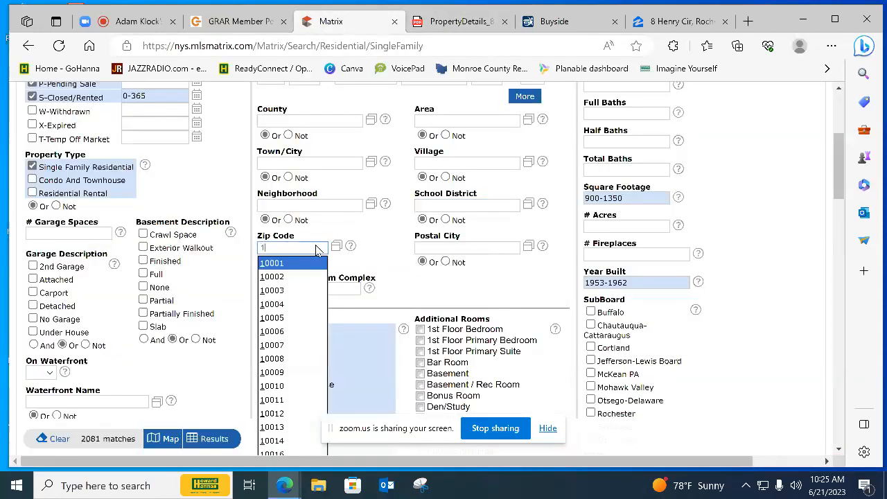
pyautogui.write('4624')
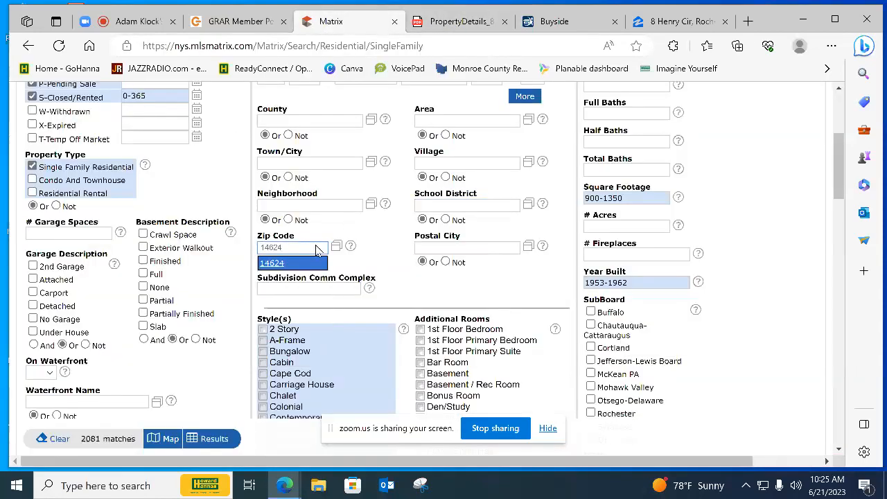
pyautogui.click(275, 263)
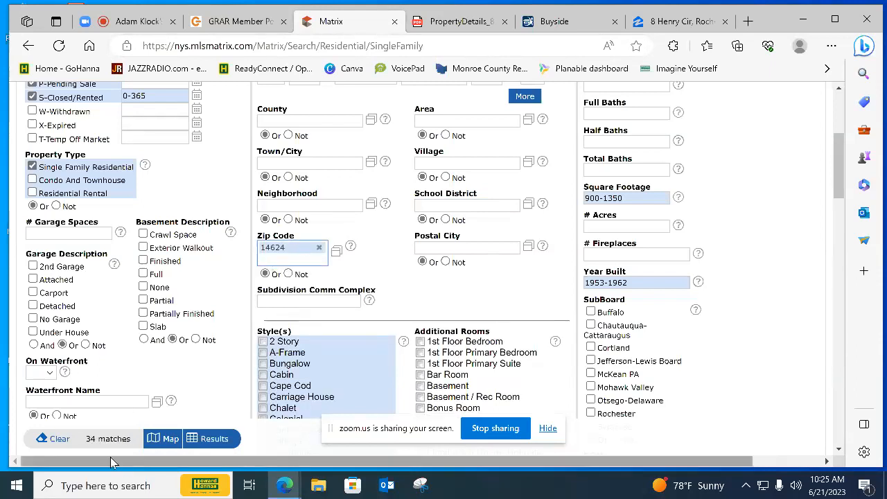
# Add Gates Chili as the school district filter alongside the zip code
pyautogui.click(445, 206)
pyautogui.write('gat')
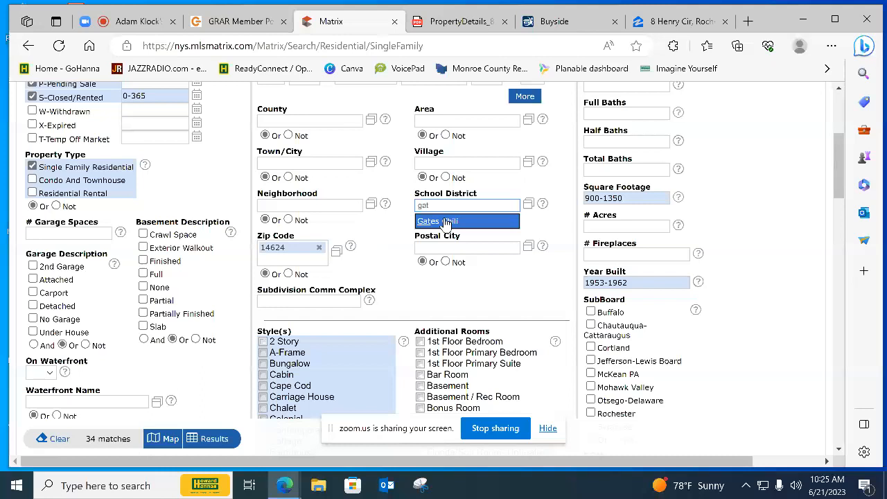
pyautogui.click(446, 220)
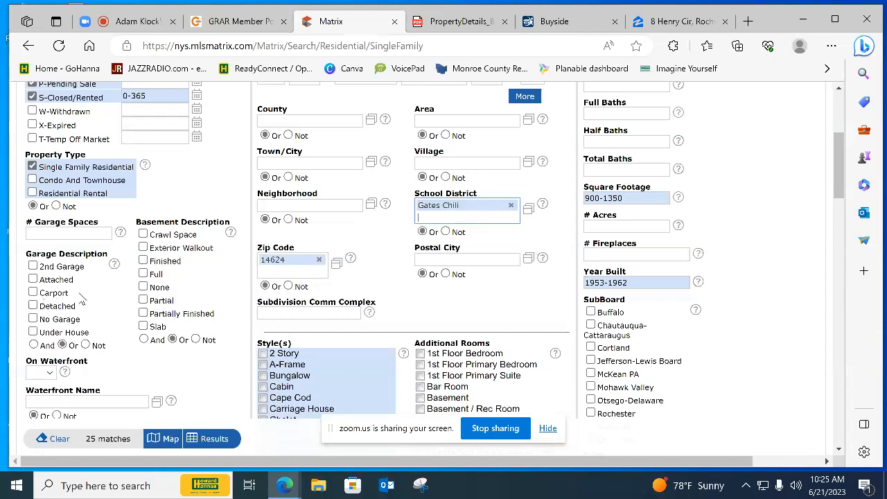
# Review the search criteria and display the matching listings on the map
pyautogui.scroll(3, 115, 299)
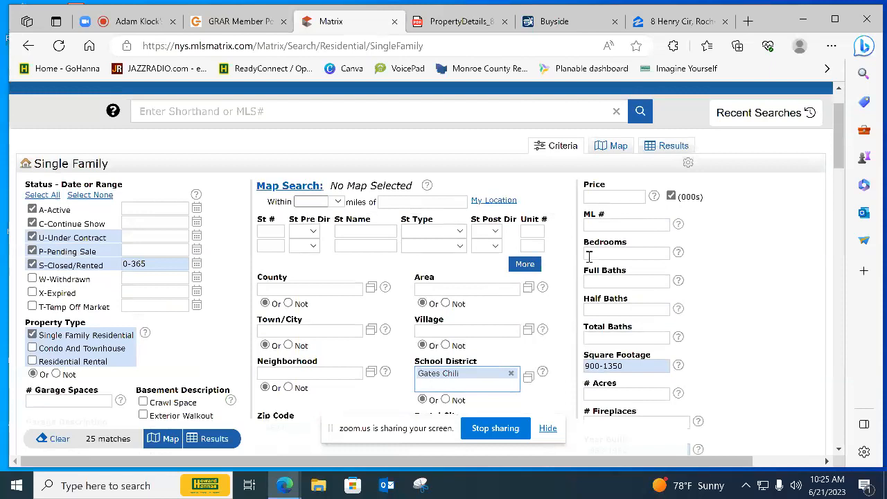
pyautogui.scroll(-2, 496, 377)
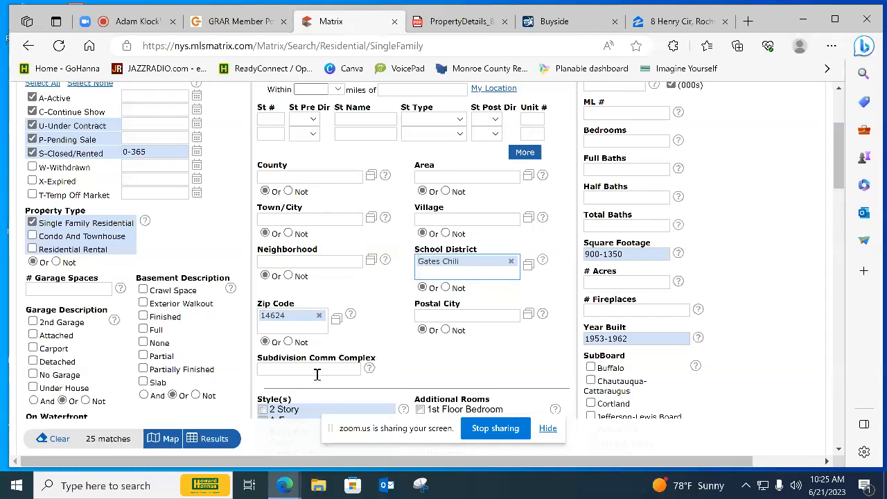
pyautogui.scroll(-2, 316, 374)
pyautogui.scroll(-2, 247, 402)
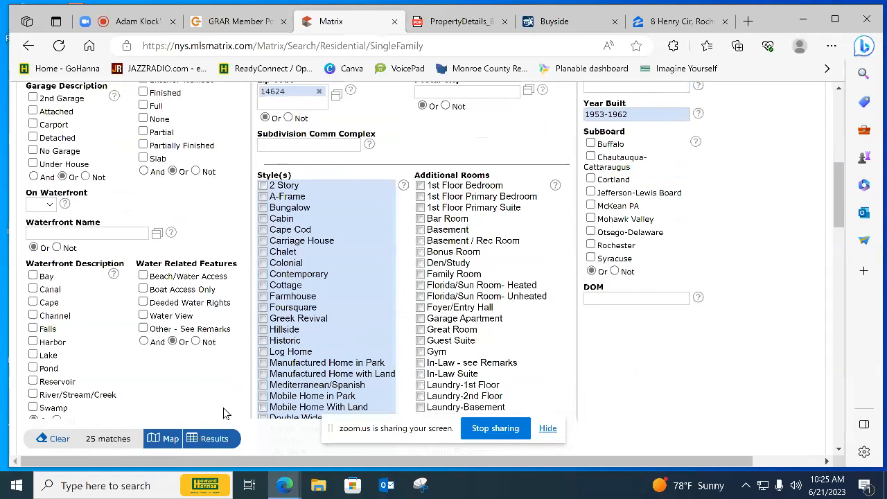
pyautogui.click(167, 441)
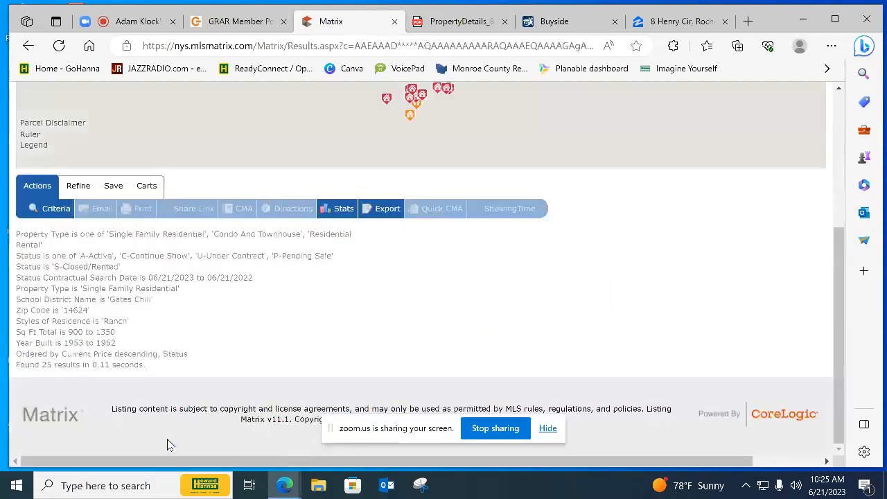
# Examine where the matching listings lie on the map around Westgate and Gates
pyautogui.scroll(3, 298, 279)
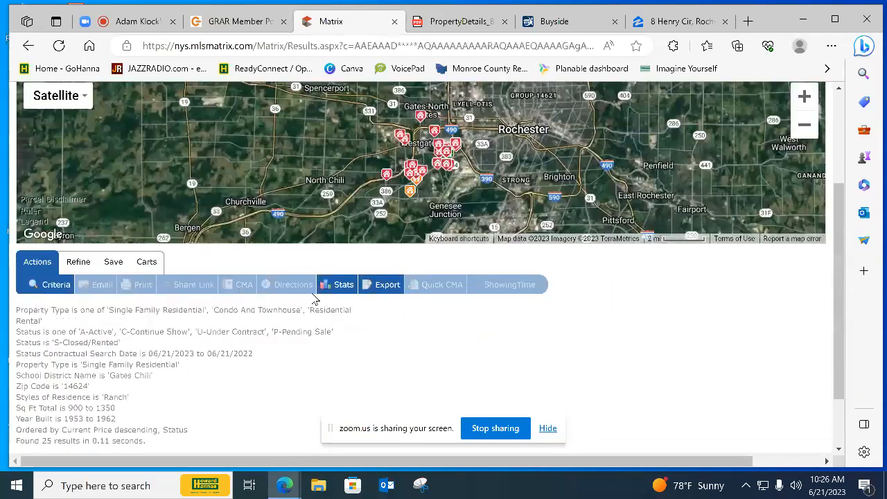
pyautogui.scroll(3, 401, 243)
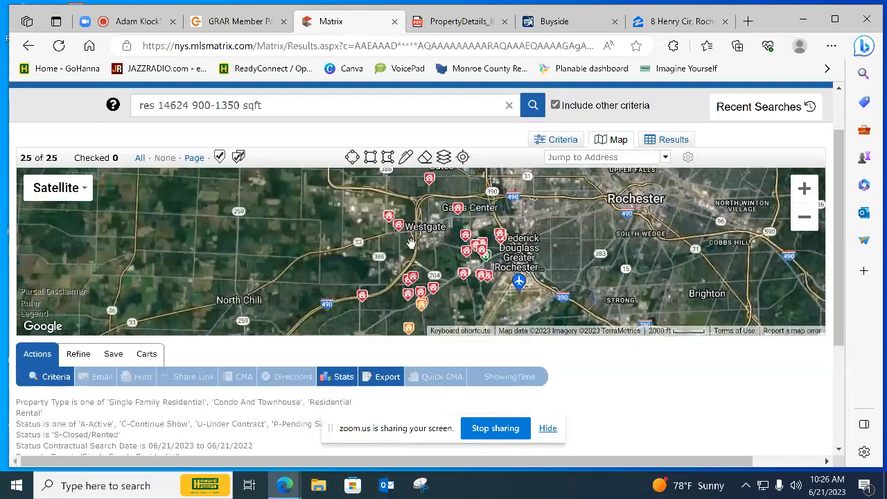
pyautogui.scroll(1, 526, 277)
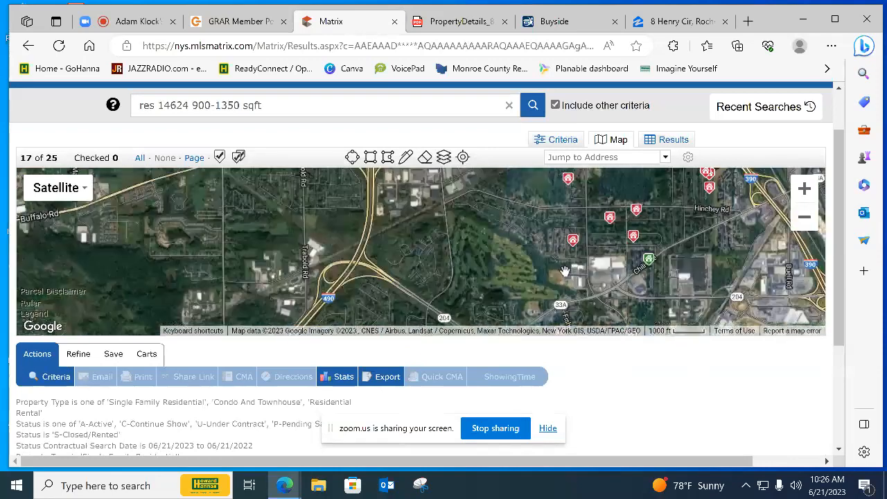
pyautogui.moveTo(526, 284); pyautogui.dragTo(568, 256)
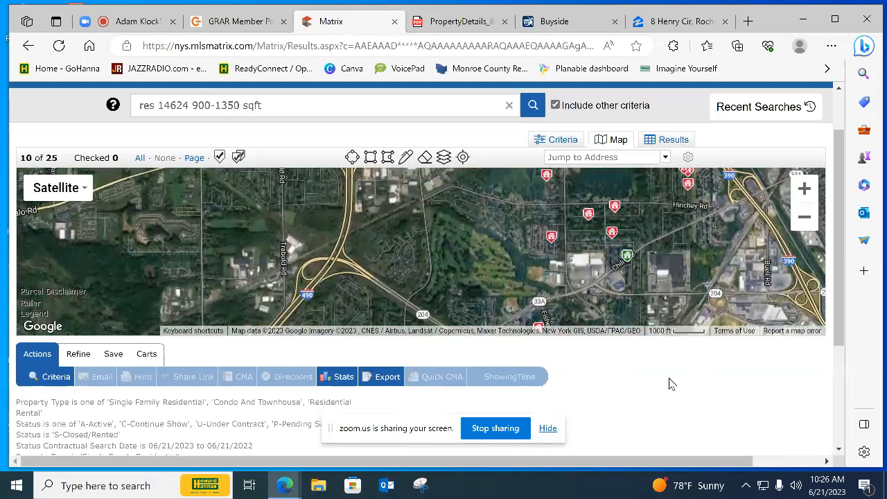
pyautogui.scroll(2, 669, 381)
pyautogui.scroll(-2, 676, 375)
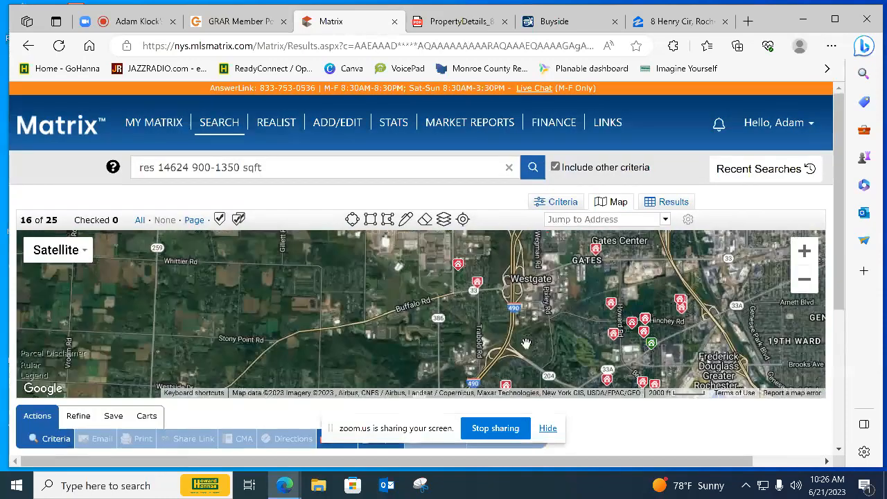
# Examine the map closely around the subject property's street and the matching listings nearest to it
pyautogui.scroll(1, 579, 341)
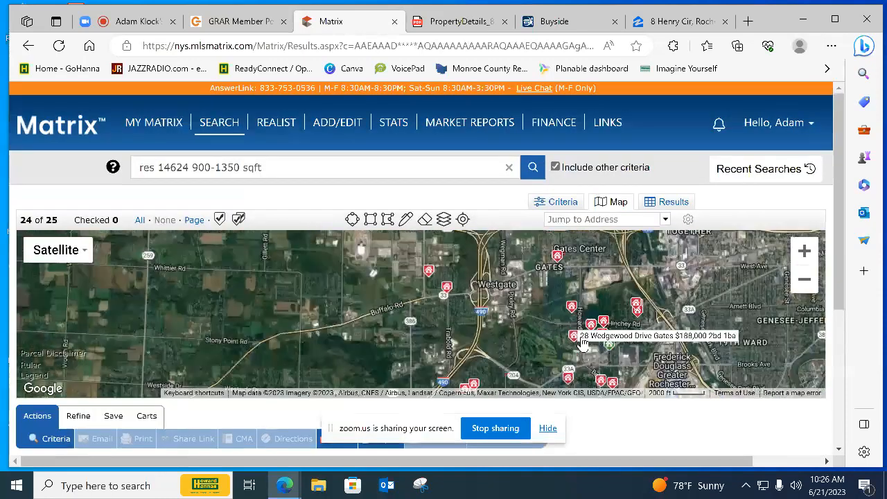
pyautogui.moveTo(581, 352); pyautogui.dragTo(576, 288)
pyautogui.moveTo(559, 325); pyautogui.dragTo(572, 368)
pyautogui.scroll(2, 615, 317)
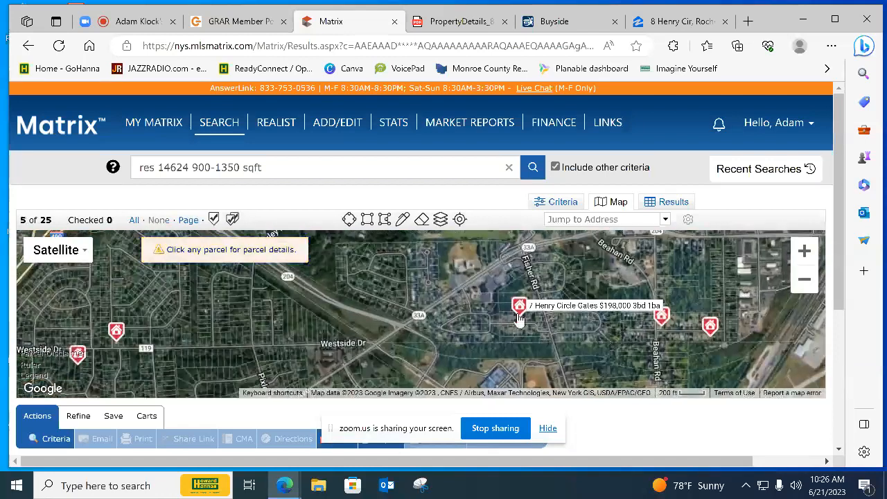
pyautogui.scroll(1, 519, 308)
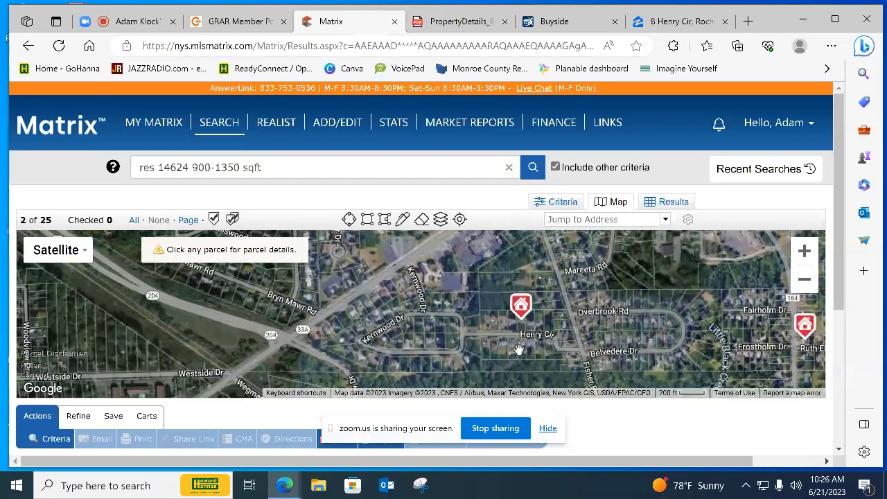
pyautogui.click(557, 203)
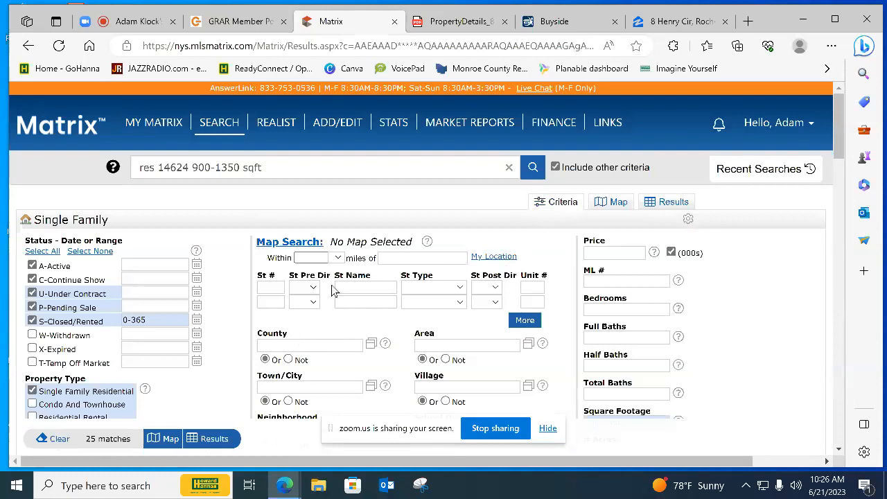
pyautogui.click(616, 204)
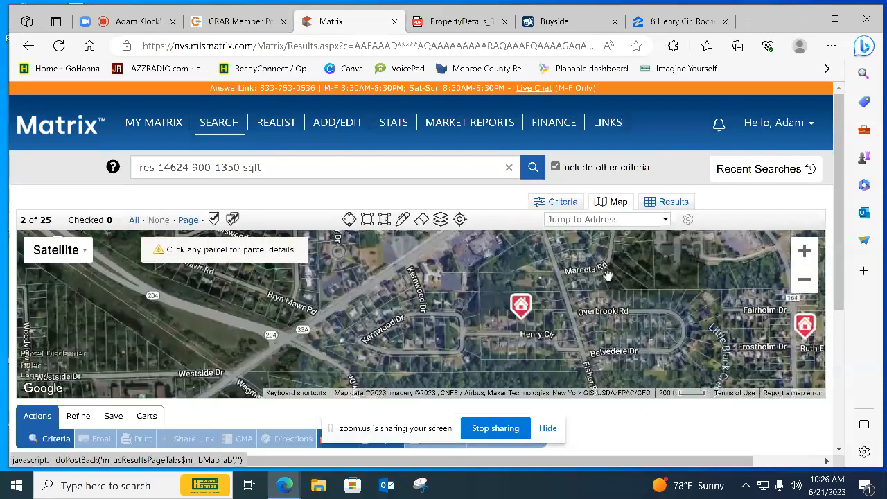
pyautogui.scroll(-3, 576, 344)
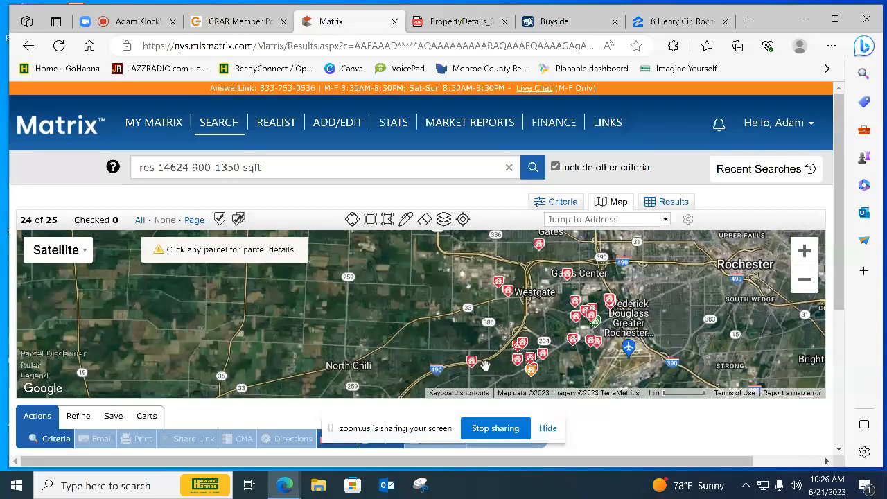
# Limit the search to listings within 1 mile of the subject property's address, accepting the suggested full address
pyautogui.click(559, 202)
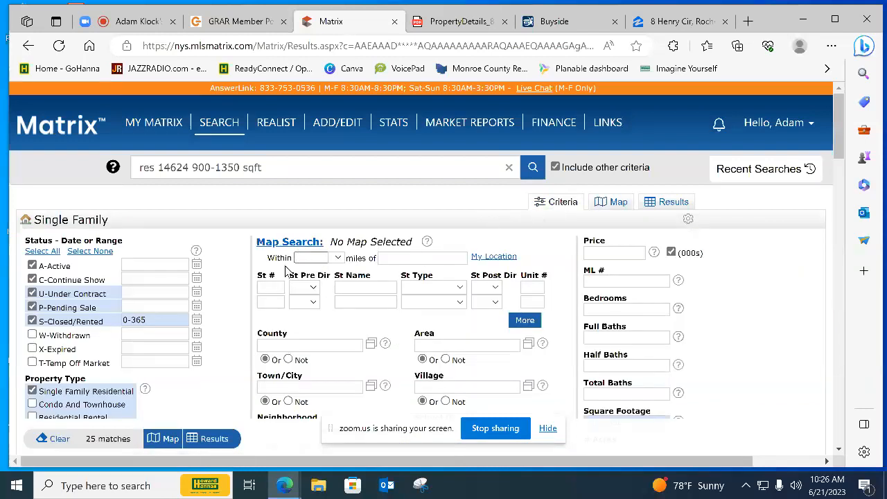
pyautogui.click(337, 258)
pyautogui.click(336, 291)
pyautogui.click(406, 259)
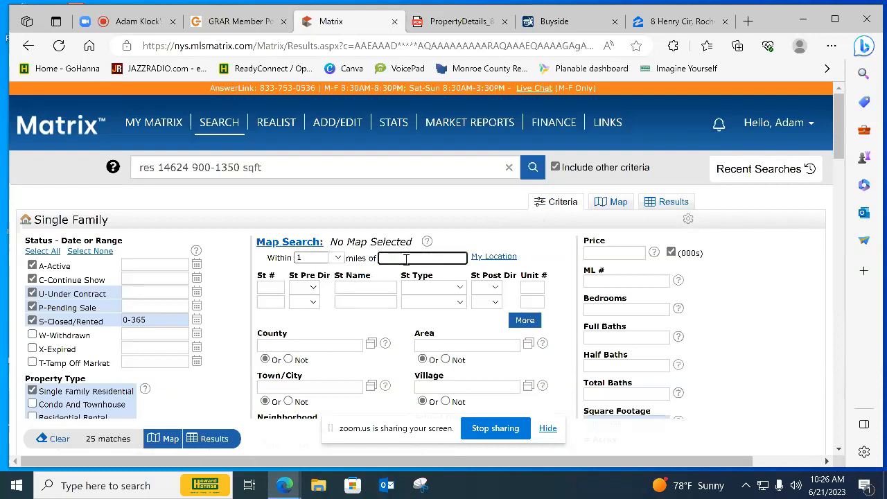
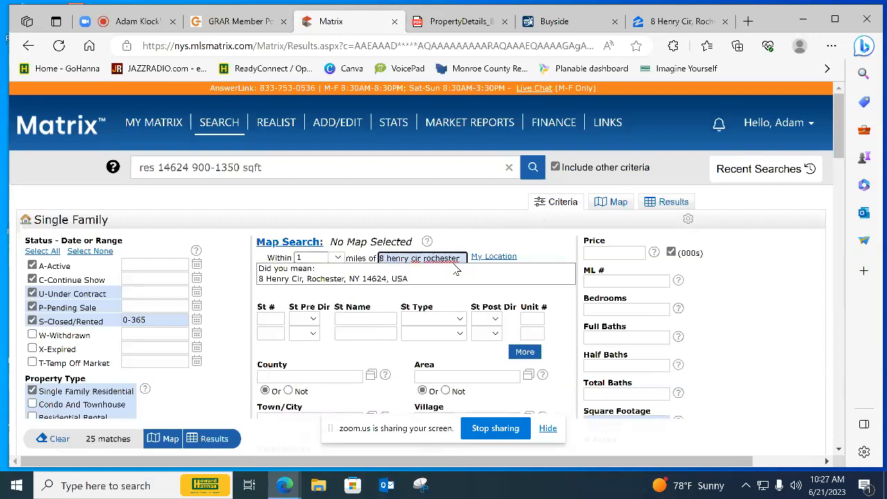
pyautogui.click(368, 280)
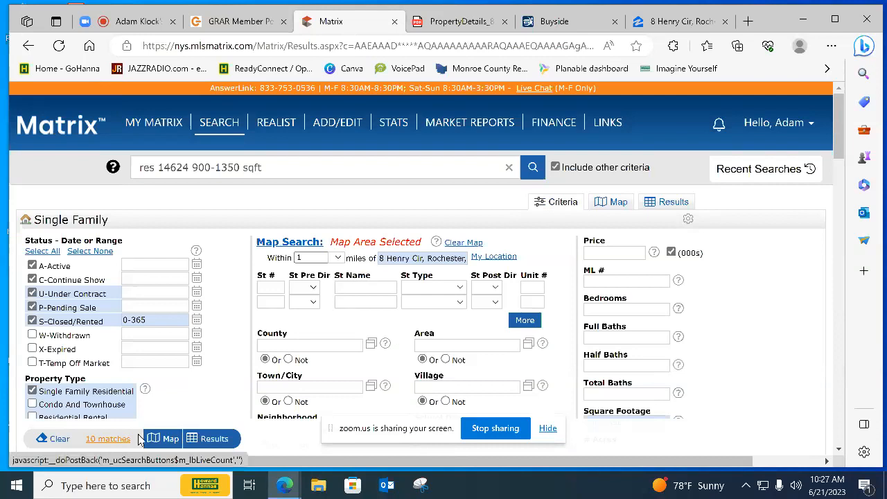
# Display the radius-limited matches on the map and check how they lie around the search circle
pyautogui.click(168, 438)
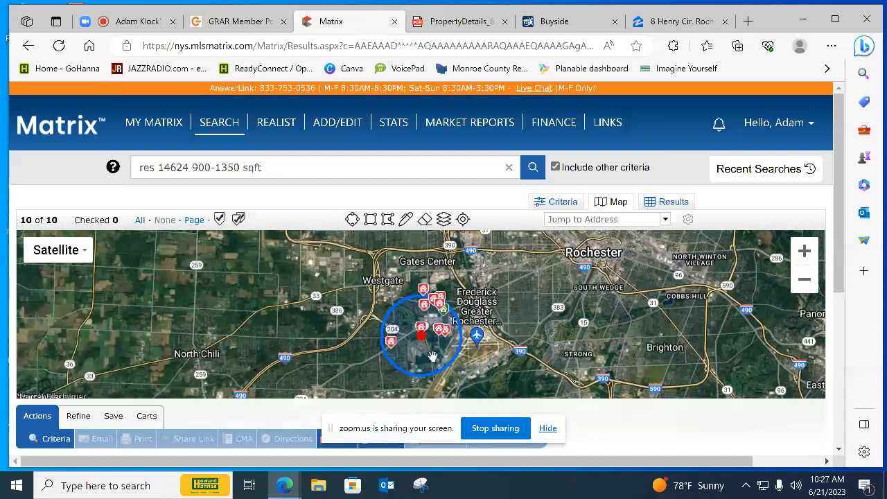
pyautogui.scroll(-1, 516, 309)
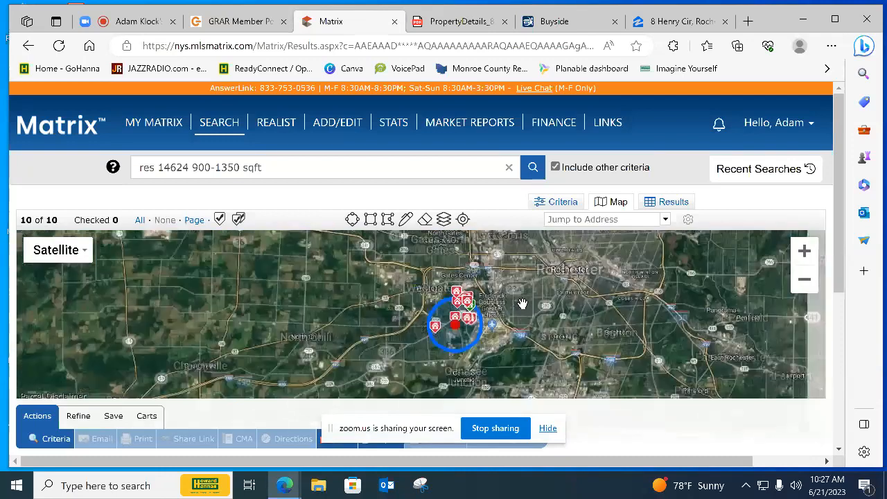
pyautogui.scroll(1, 513, 313)
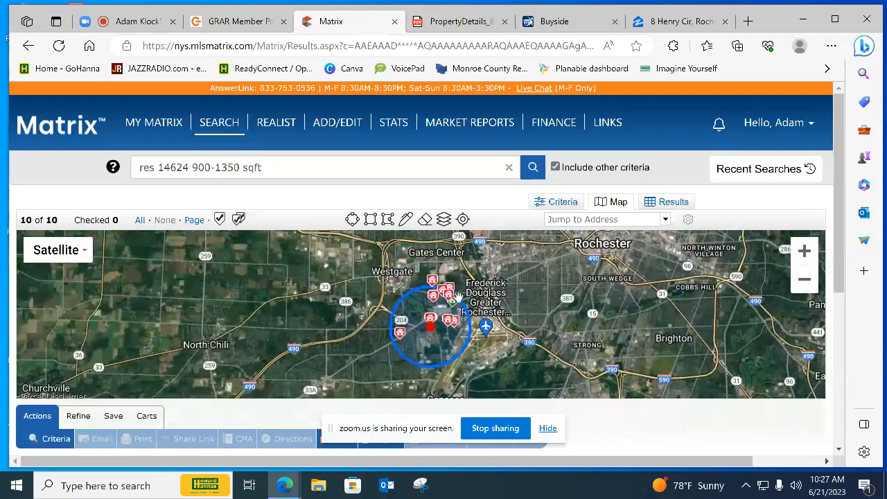
# Show the matches as a results list and review their distances, prices, contract dates and sale terms
pyautogui.click(673, 202)
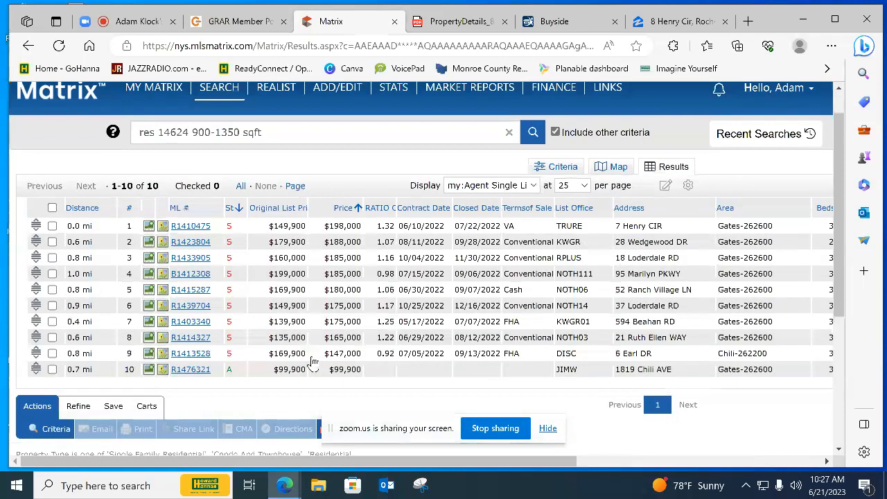
pyautogui.scroll(-2, 313, 361)
pyautogui.scroll(1, 313, 362)
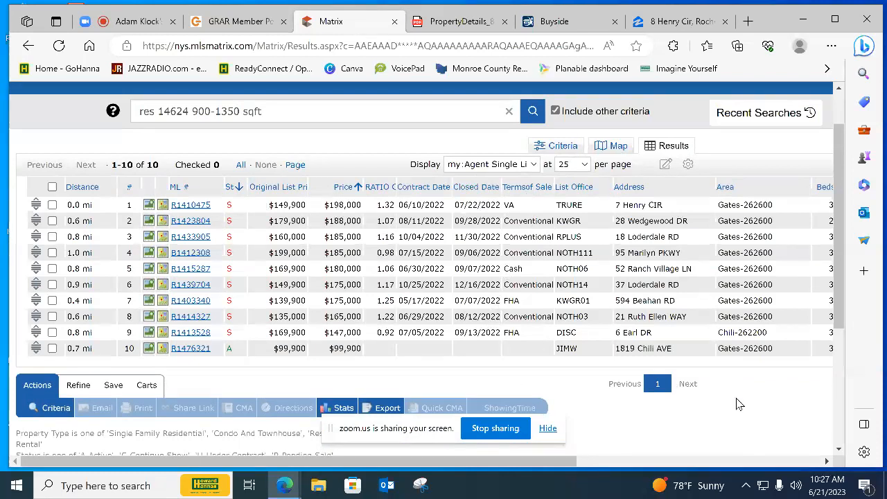
pyautogui.moveTo(540, 462); pyautogui.dragTo(387, 346)
# Open the active $99,900 listing and look through its exterior, kitchen, living room and bedroom photos
pyautogui.click(193, 350)
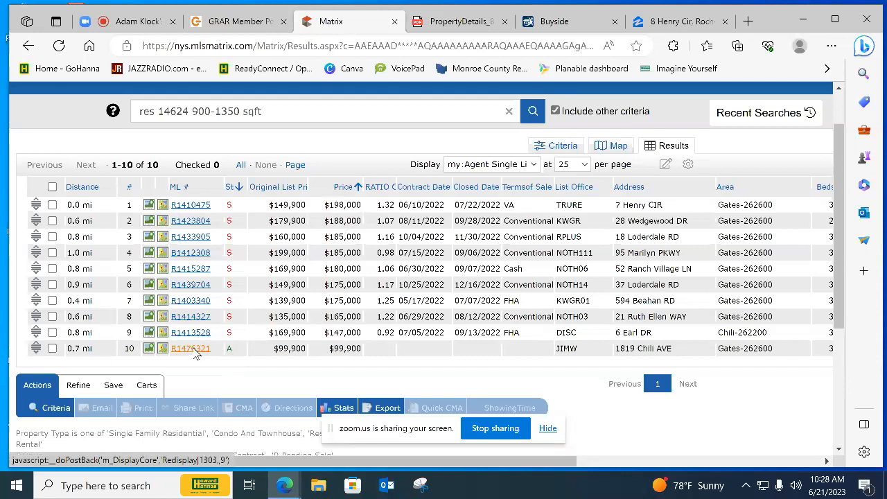
pyautogui.click(120, 360)
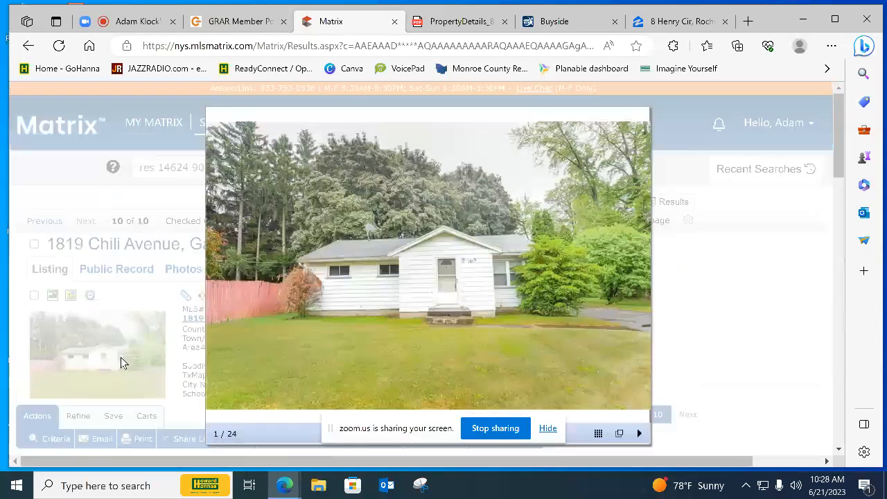
pyautogui.click(638, 276)
pyautogui.click(637, 276)
pyautogui.click(637, 275)
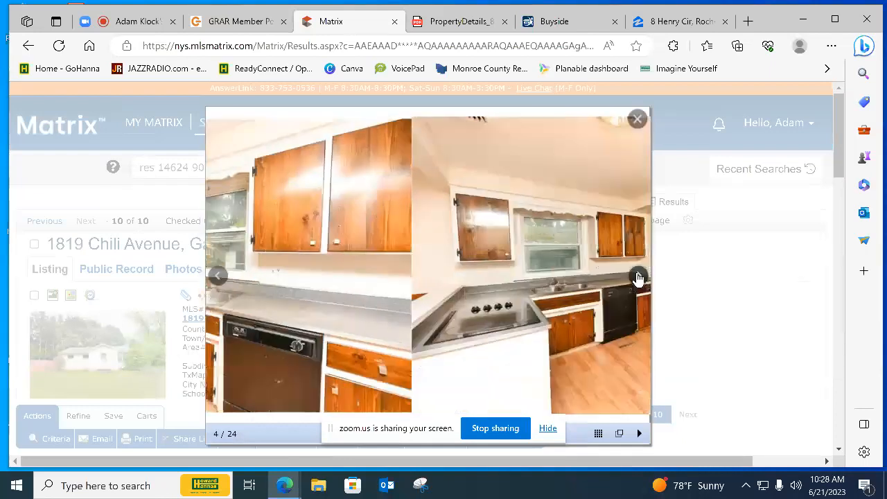
pyautogui.click(638, 276)
pyautogui.click(637, 276)
pyautogui.click(637, 277)
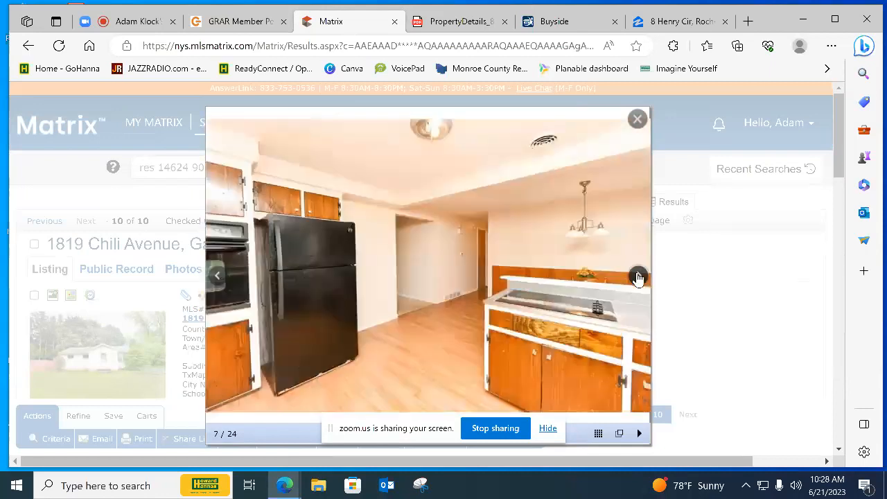
pyautogui.click(637, 277)
pyautogui.click(637, 277)
pyautogui.click(638, 277)
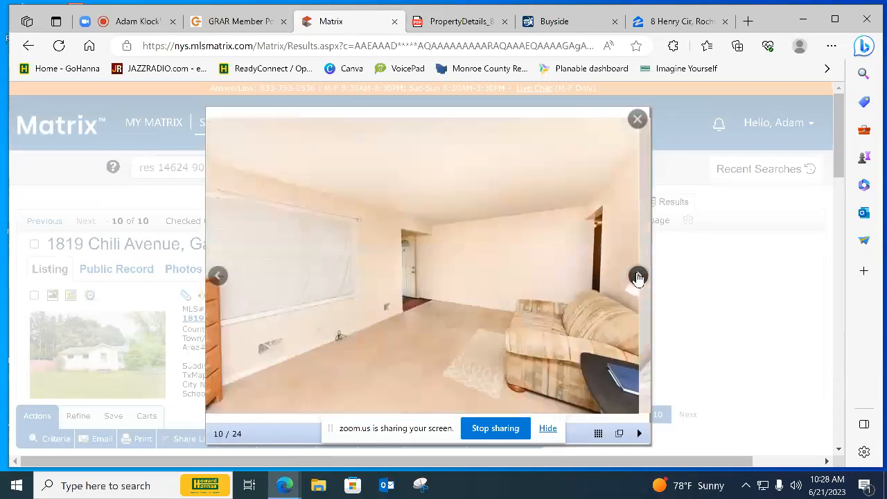
pyautogui.click(637, 277)
pyautogui.click(638, 277)
pyautogui.click(638, 277)
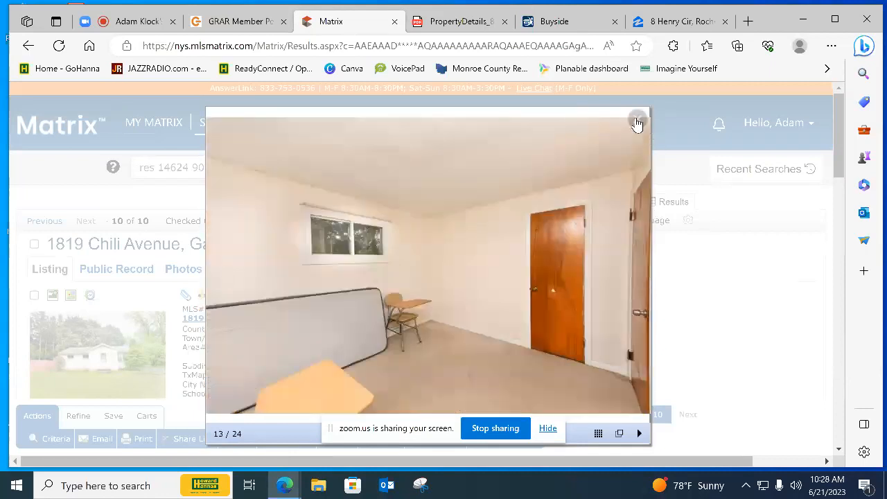
pyautogui.click(636, 123)
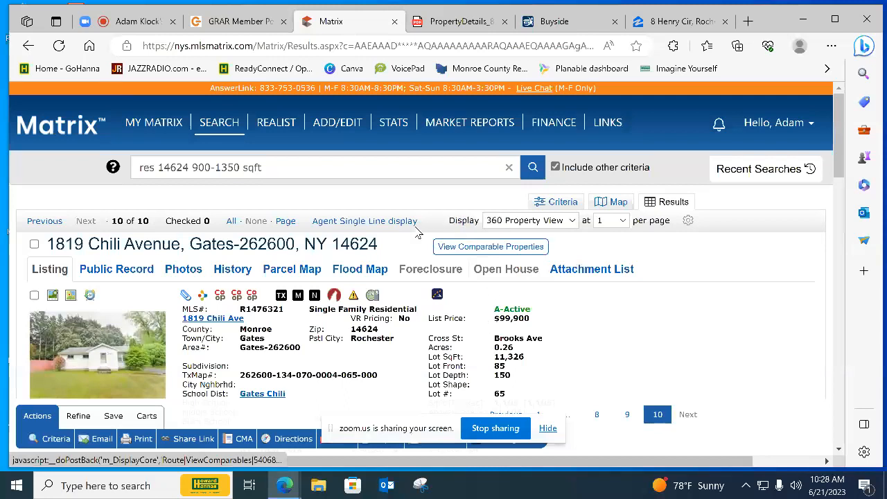
# Return to the single-line list and narrow the results to all listings except the active $99,900 one
pyautogui.click(383, 222)
pyautogui.scroll(-1, 330, 351)
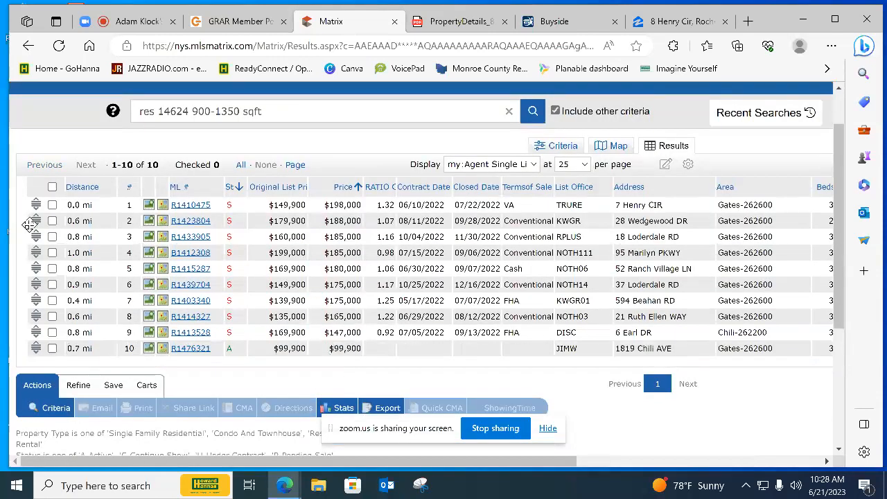
pyautogui.click(52, 187)
pyautogui.click(52, 348)
pyautogui.click(79, 385)
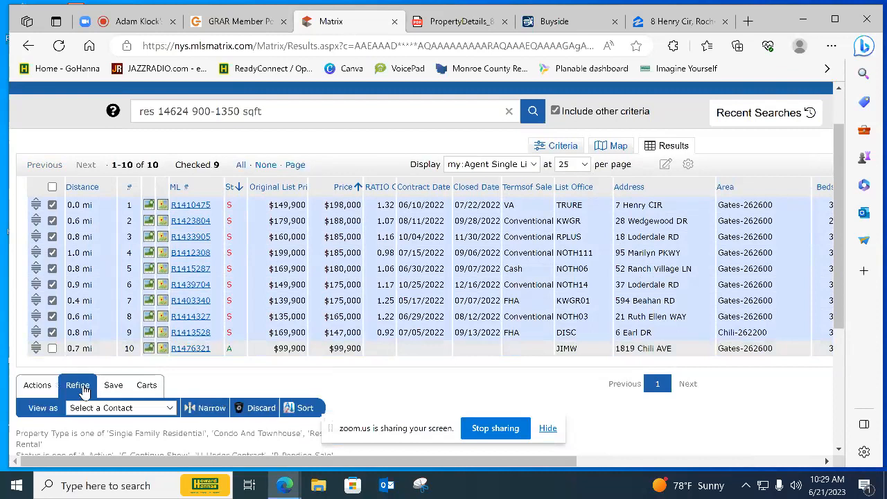
pyautogui.click(195, 408)
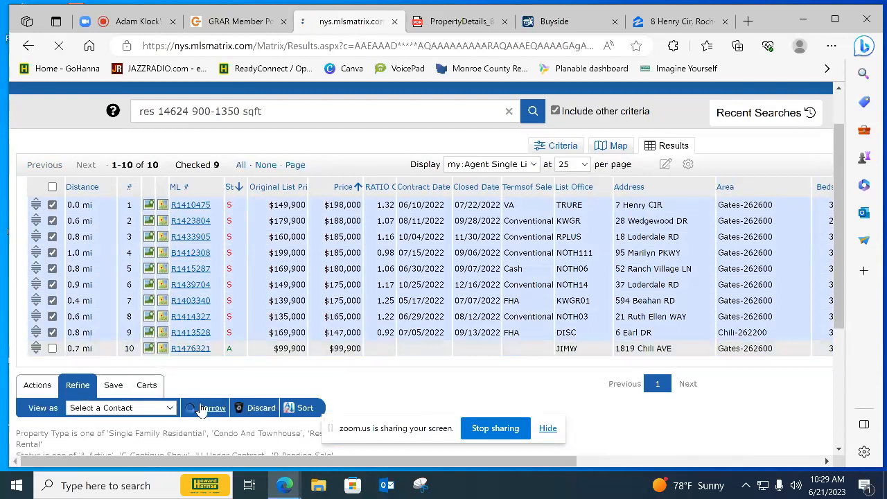
# Open the closed $198,000 listing and look through its first photos of the front exterior, living room, dining area and kitchen
pyautogui.scroll(-2, 217, 334)
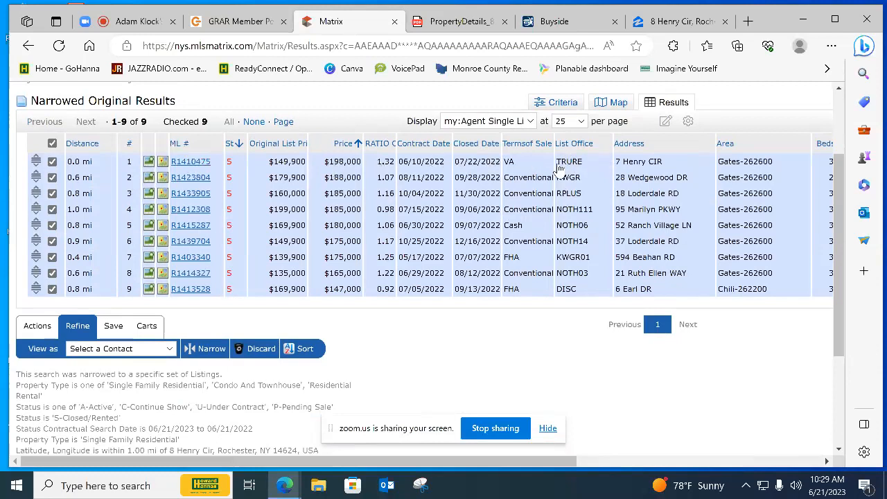
pyautogui.click(194, 161)
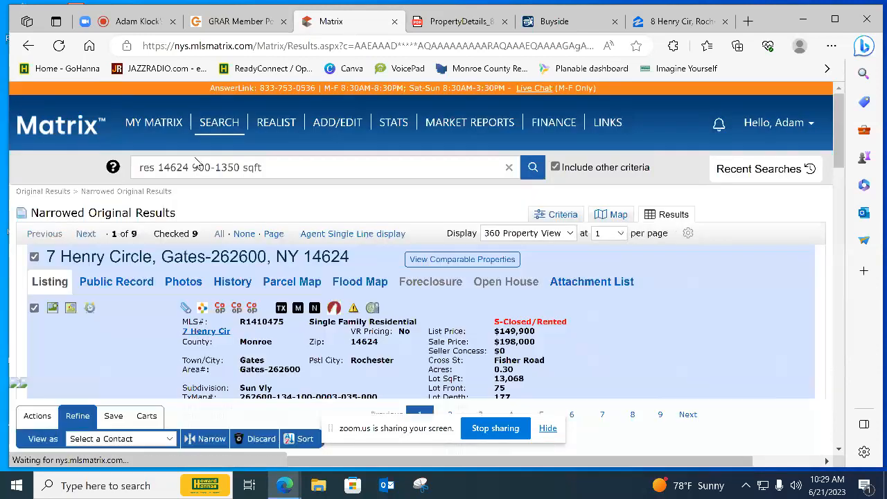
pyautogui.scroll(-3, 208, 277)
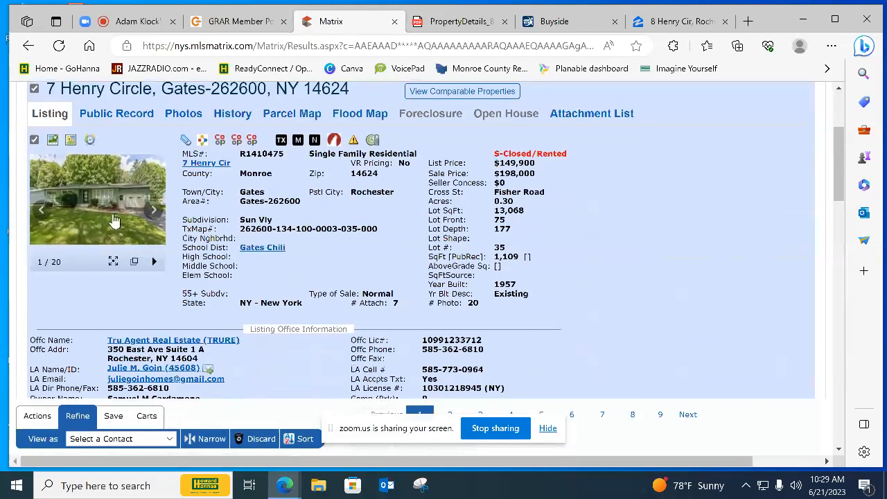
pyautogui.click(113, 219)
pyautogui.moveTo(618, 275)
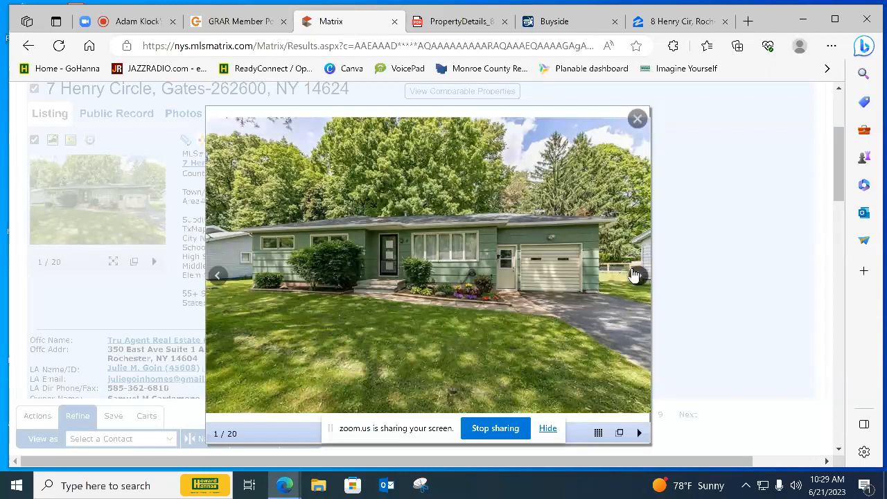
pyautogui.click(633, 275)
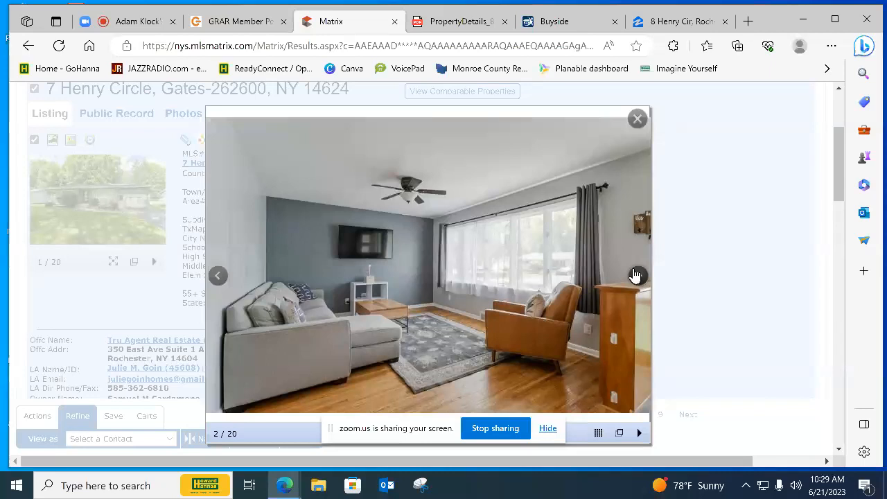
pyautogui.click(636, 275)
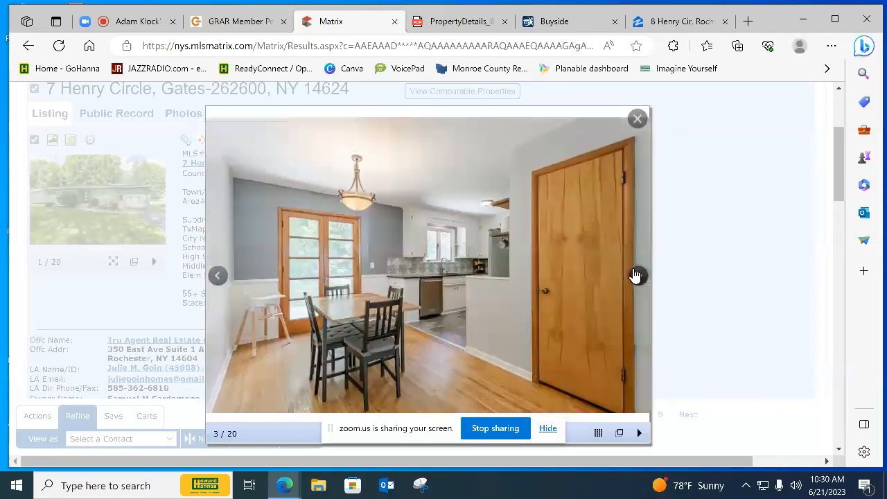
pyautogui.click(635, 275)
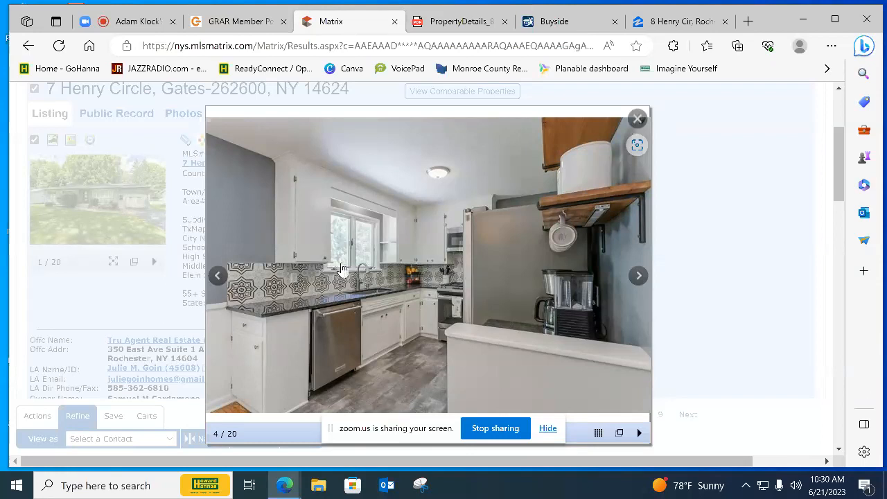
# Continue through the $198,000 listing's photos of the patio, front walk, living room, kitchen and bathroom to judge its condition
pyautogui.click(635, 277)
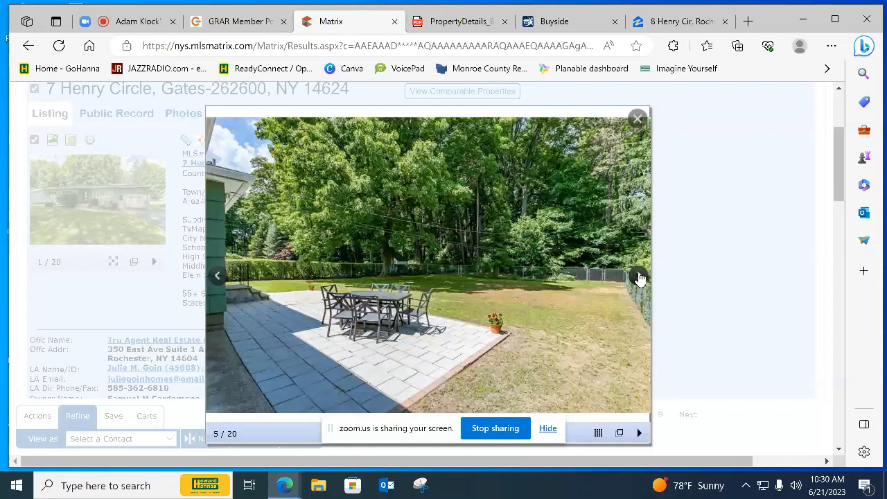
pyautogui.click(639, 278)
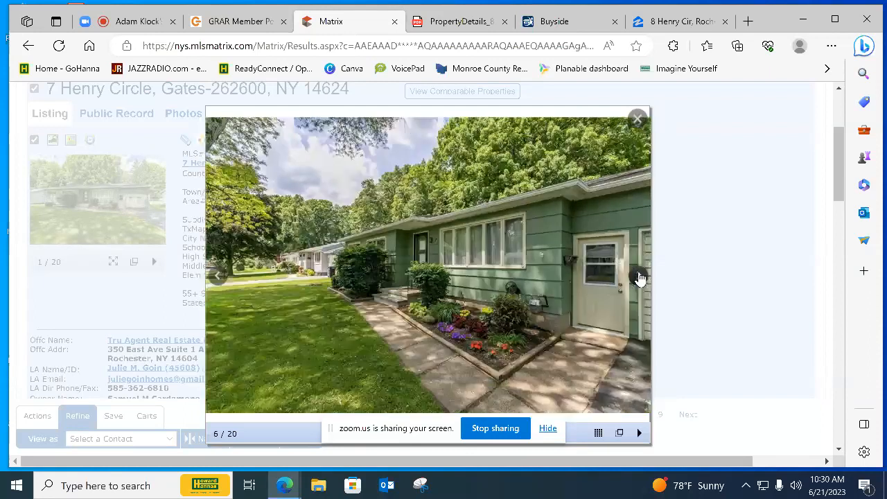
pyautogui.click(639, 278)
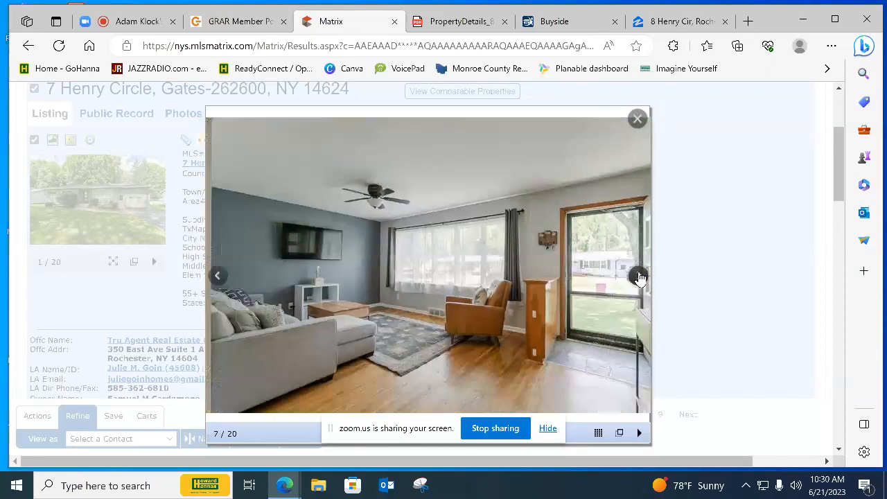
pyautogui.click(639, 278)
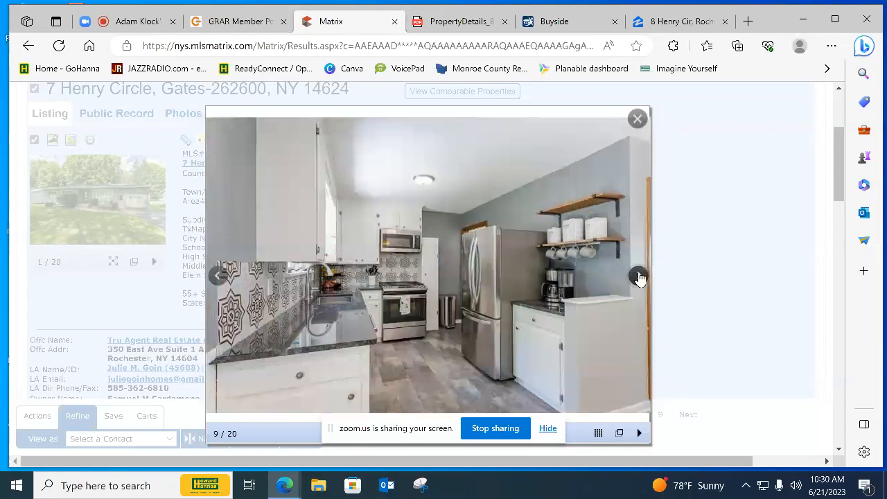
pyautogui.click(639, 278)
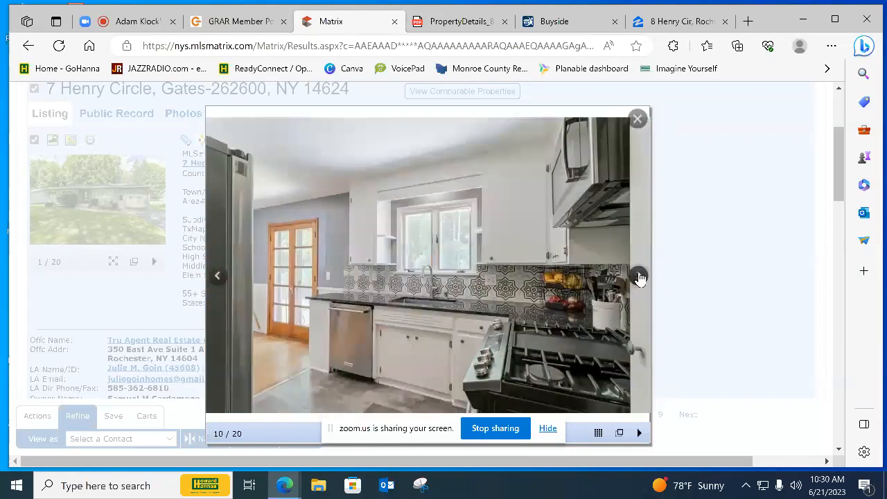
pyautogui.click(639, 278)
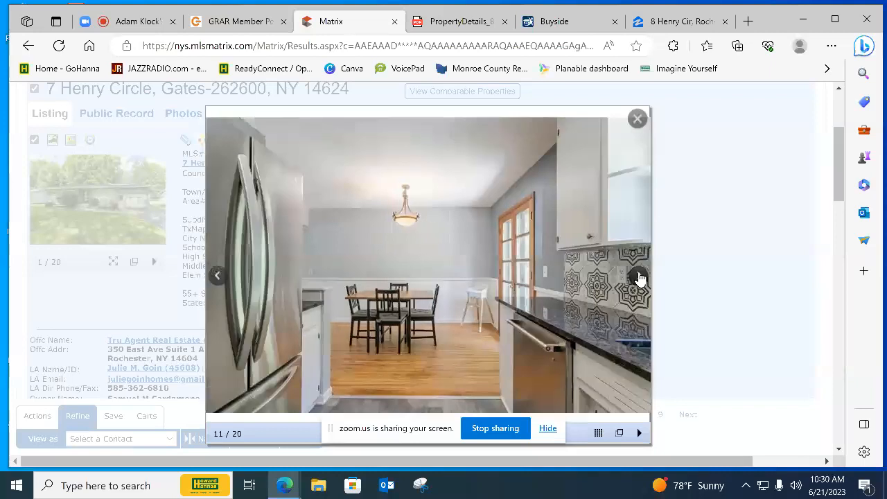
pyautogui.click(639, 277)
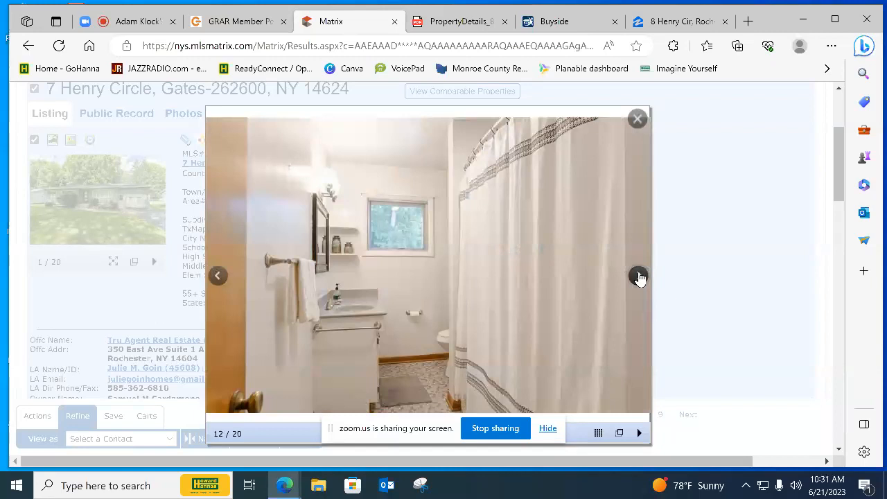
# View the $198,000 listing's bedroom, finished basement and backyard photos and close the photo viewer
pyautogui.click(639, 278)
pyautogui.click(639, 277)
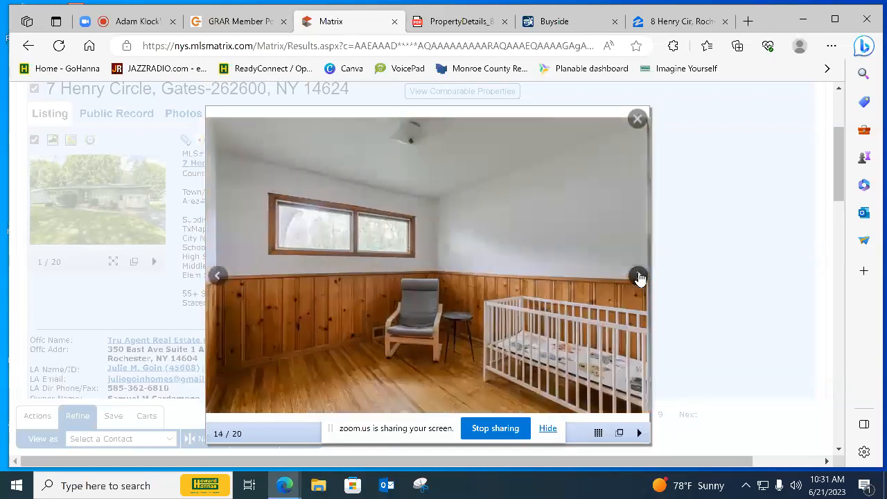
pyautogui.click(639, 278)
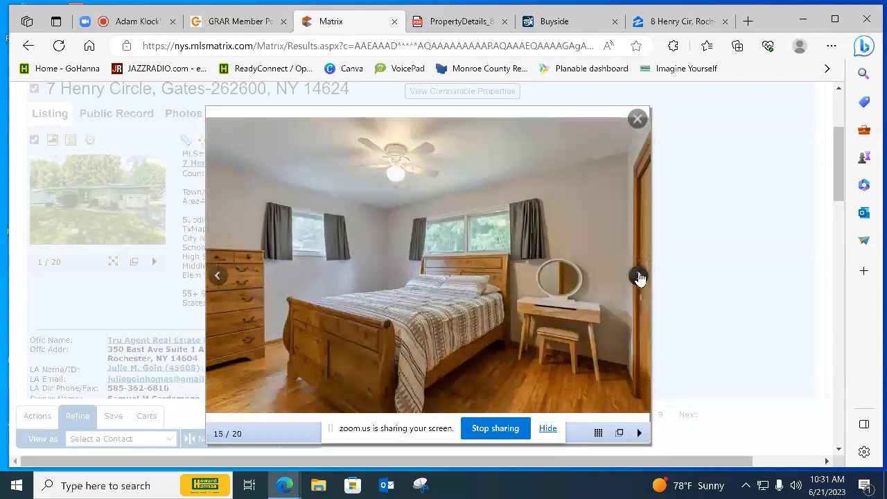
pyautogui.click(639, 278)
pyautogui.click(638, 278)
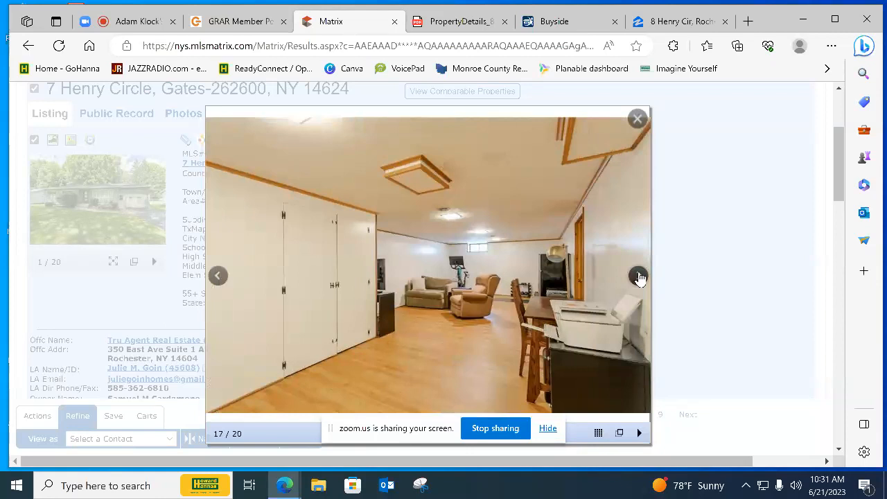
pyautogui.click(638, 277)
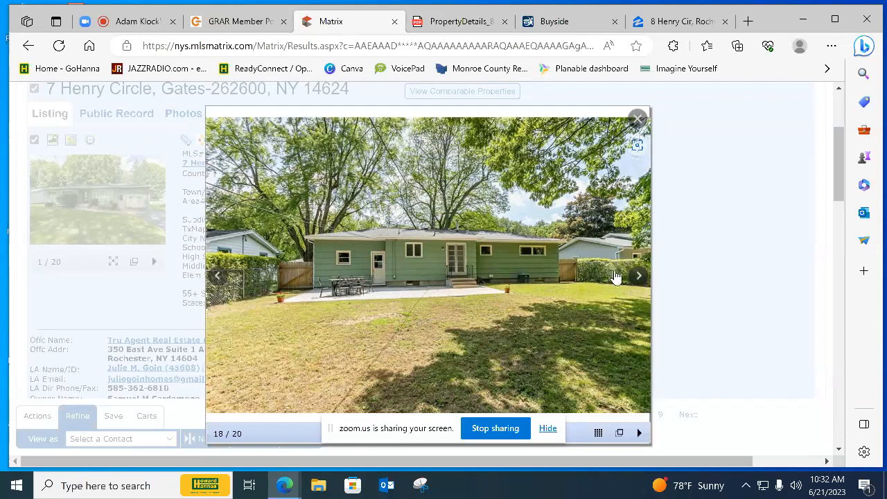
pyautogui.click(629, 275)
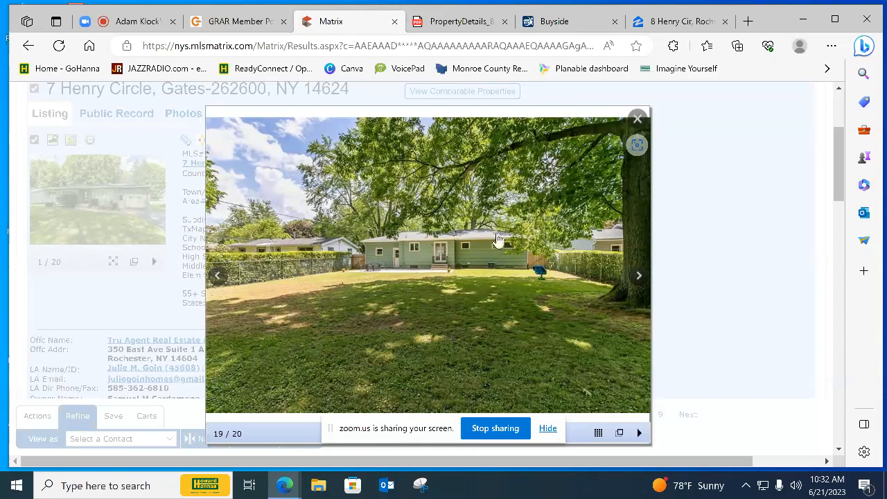
pyautogui.click(637, 277)
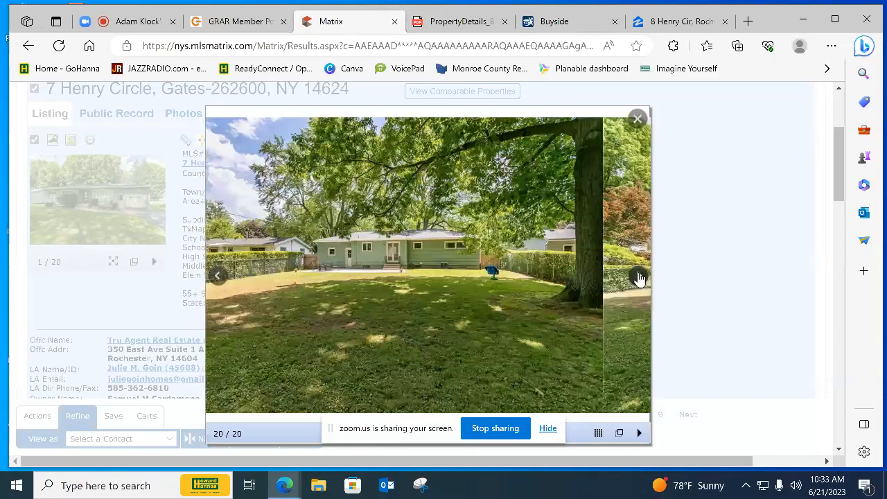
pyautogui.click(639, 277)
pyautogui.click(639, 277)
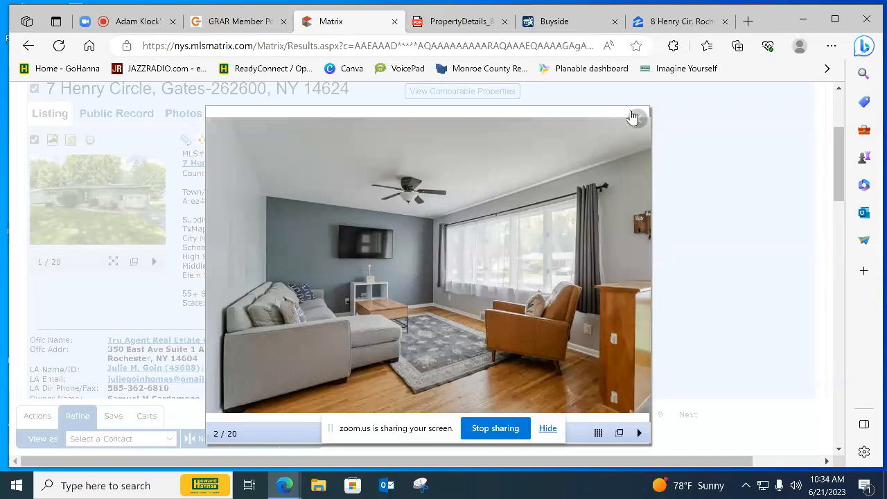
pyautogui.click(637, 121)
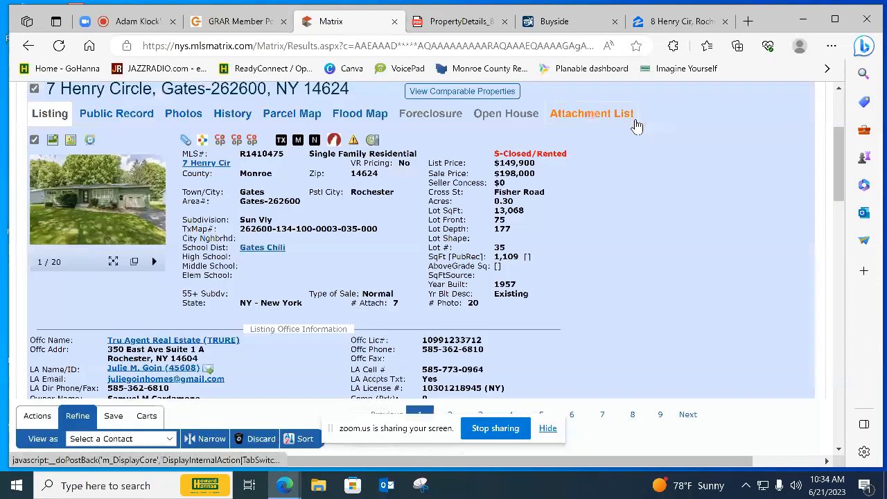
# Return to the Agent Single Line display, deselect all listings and select only the $198,000 sale
pyautogui.scroll(3, 318, 187)
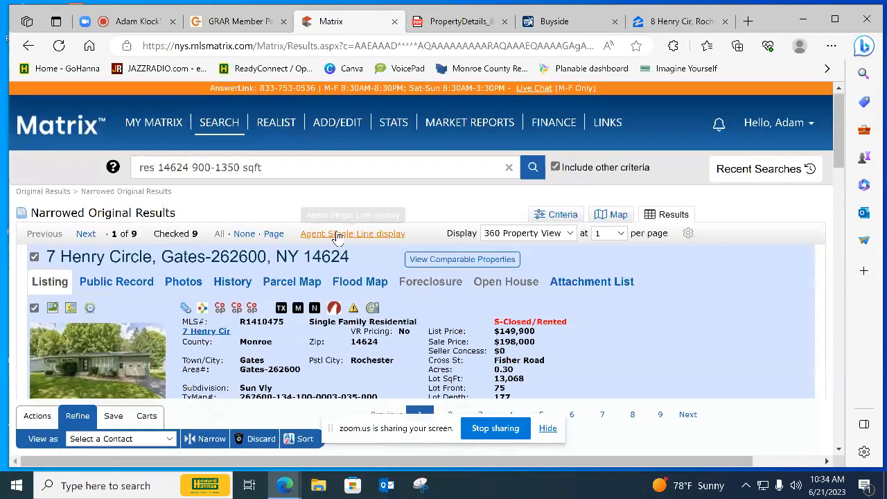
pyautogui.click(339, 236)
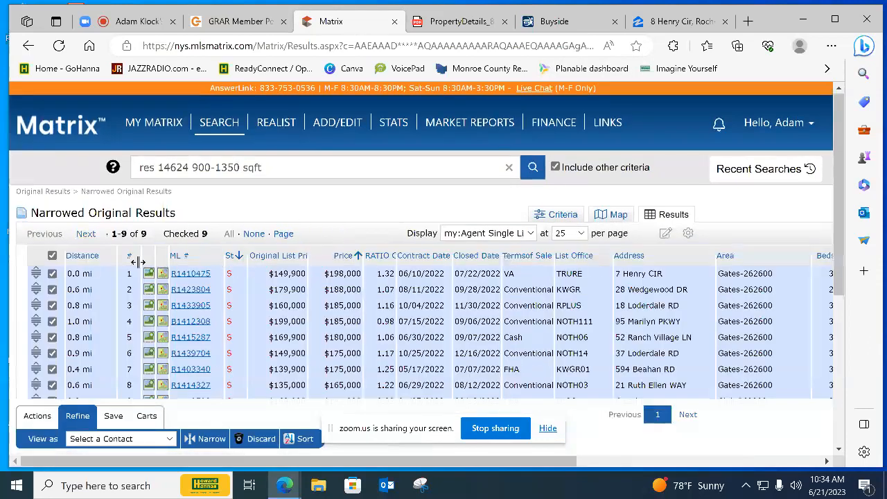
pyautogui.click(51, 255)
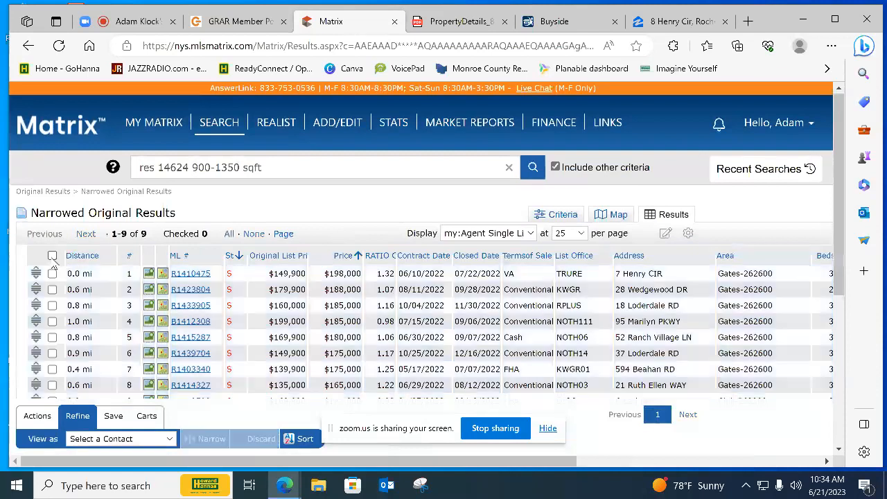
pyautogui.scroll(-1, 52, 256)
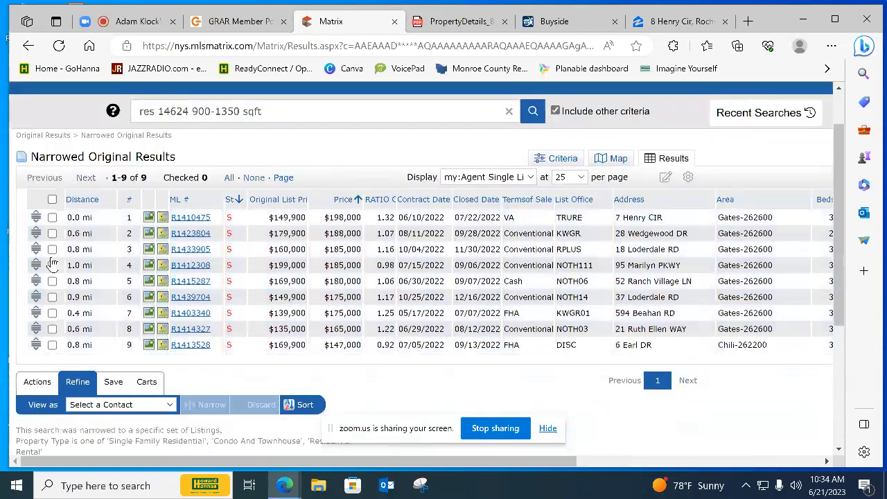
pyautogui.click(52, 218)
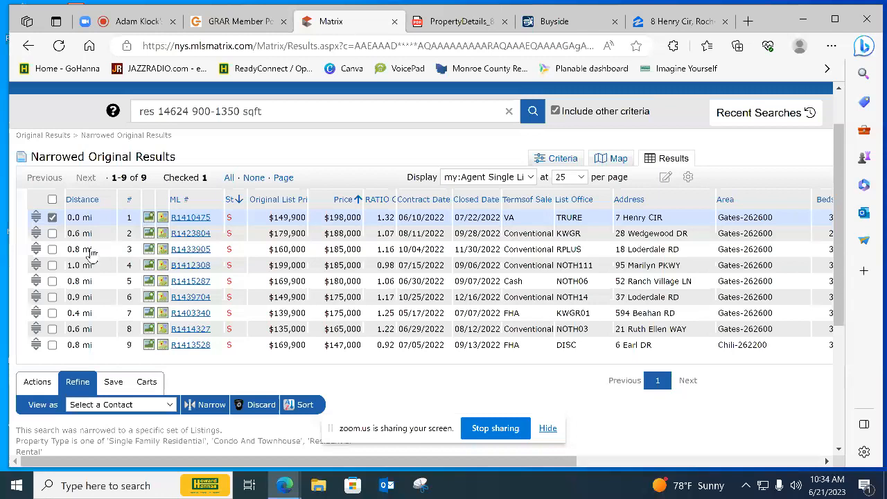
# Open the closed $188,000 listing, review its property details and enlarge its photos
pyautogui.click(191, 237)
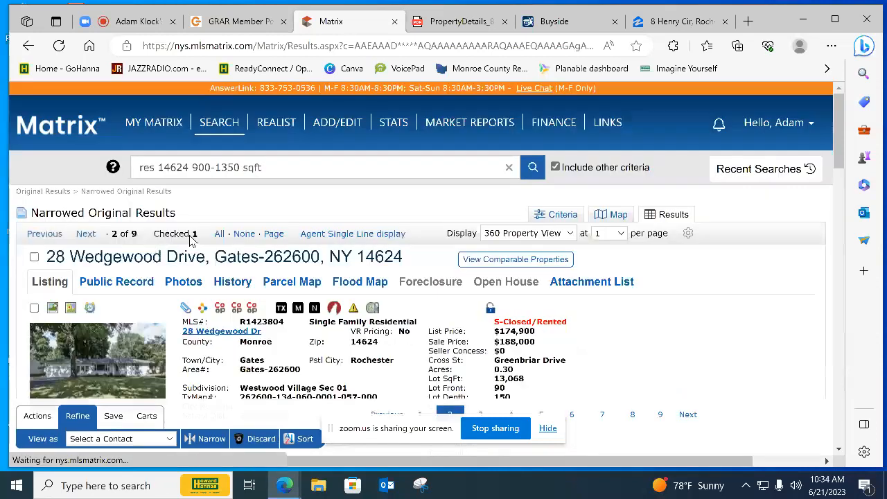
pyautogui.scroll(-3, 181, 309)
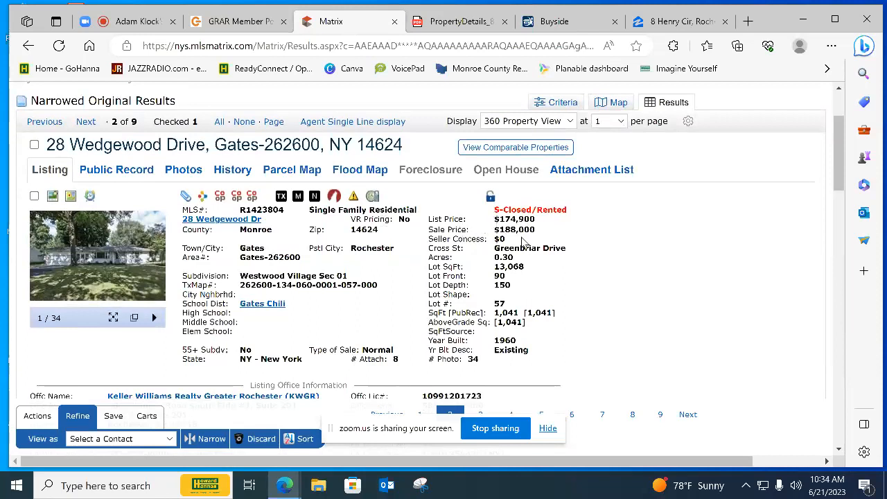
pyautogui.click(87, 247)
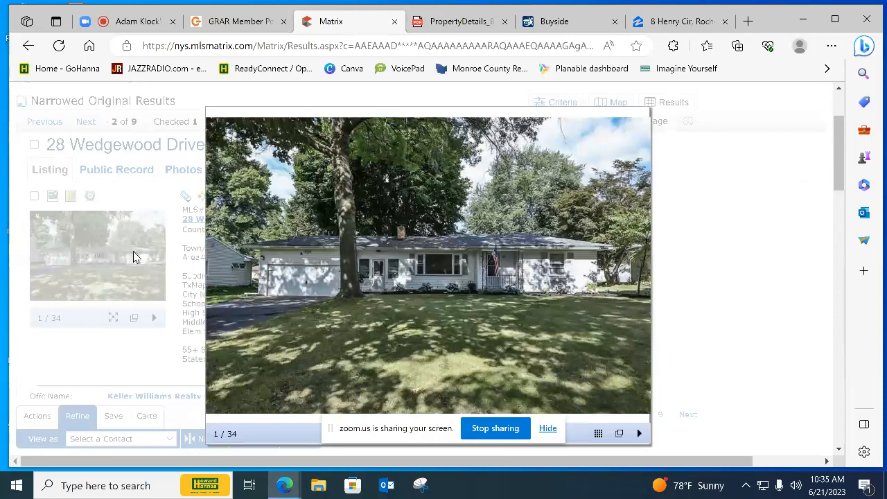
# Look through the $188,000 listing's photos of the front exterior, landscaping, entryway, rear of the house and backyard
pyautogui.moveTo(397, 303)
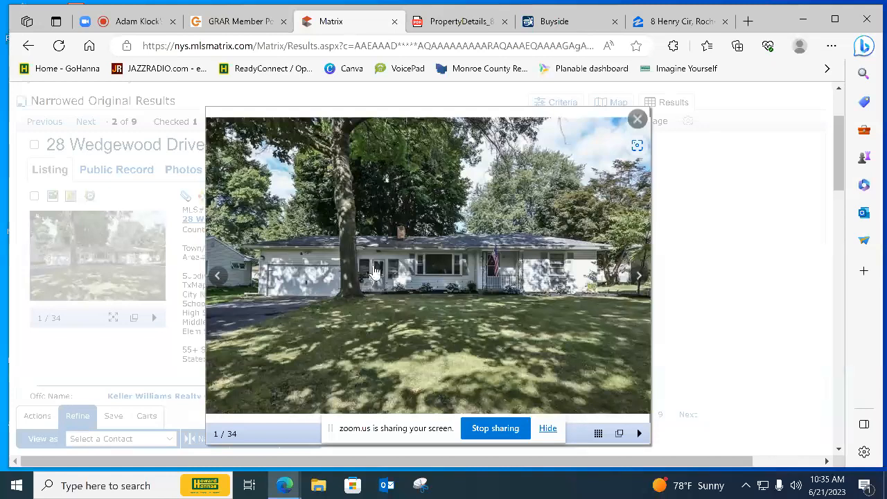
pyautogui.click(632, 275)
pyautogui.click(632, 275)
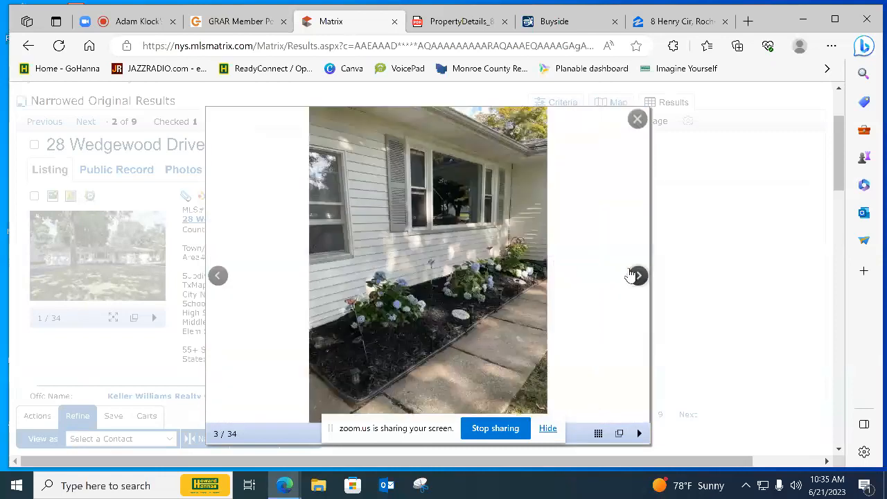
pyautogui.click(631, 275)
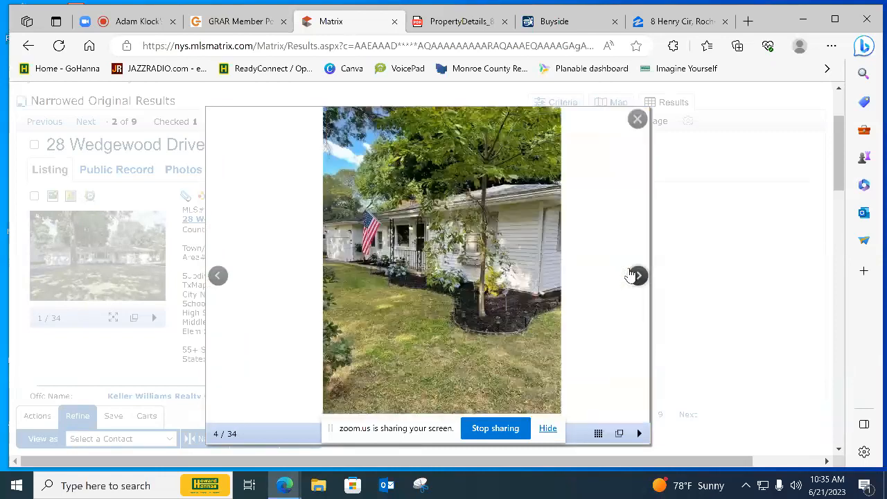
pyautogui.click(632, 275)
pyautogui.click(632, 275)
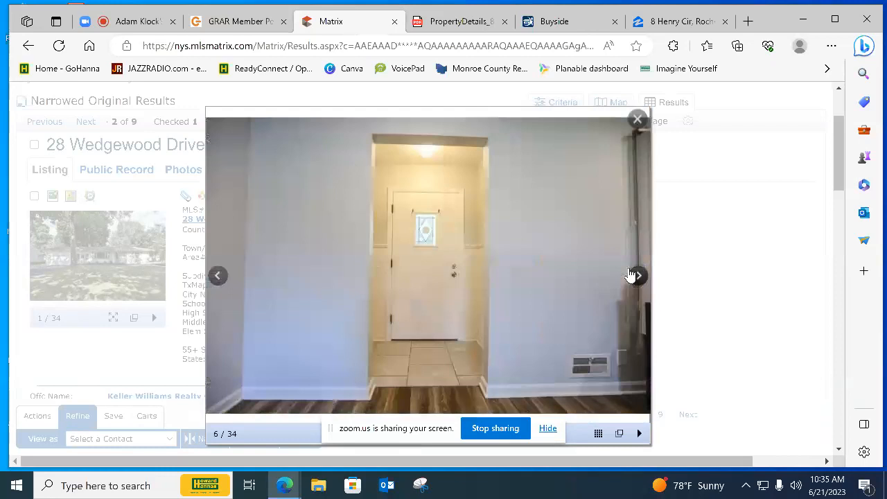
pyautogui.click(632, 275)
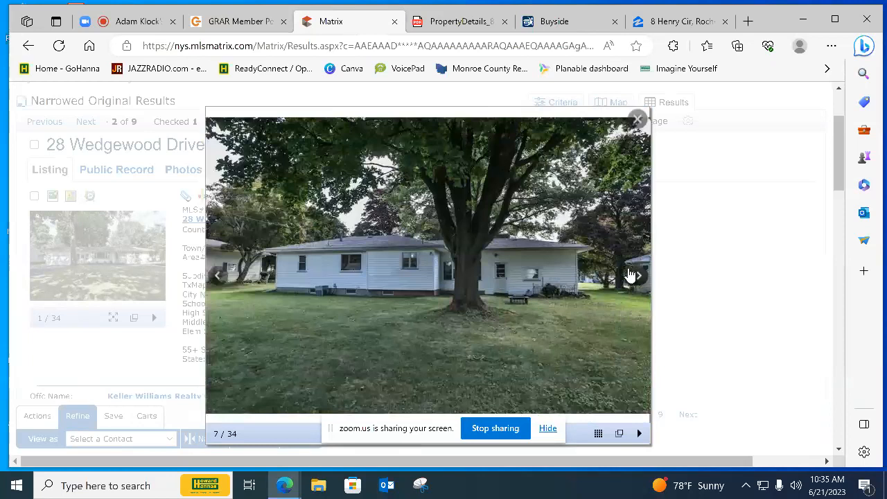
pyautogui.click(630, 275)
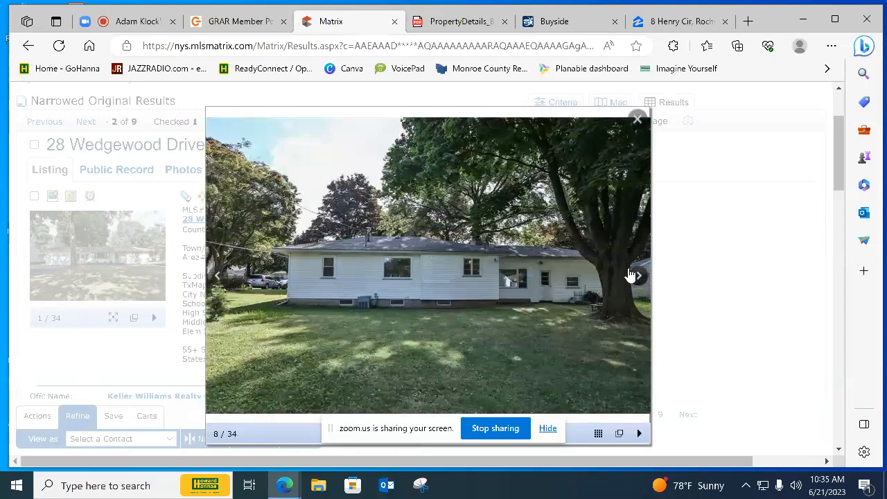
pyautogui.click(630, 275)
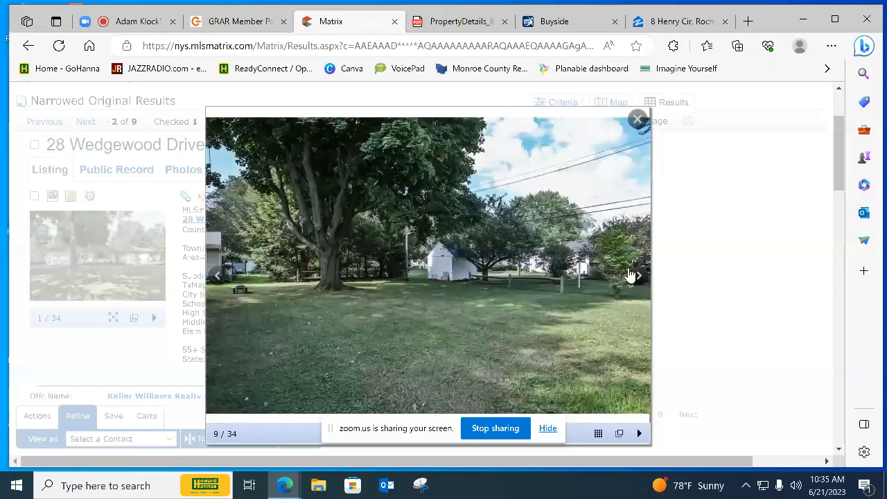
# Examine the $188,000 listing's kitchen photos to judge its cabinets, countertops, appliances and flooring
pyautogui.click(631, 275)
pyautogui.click(631, 275)
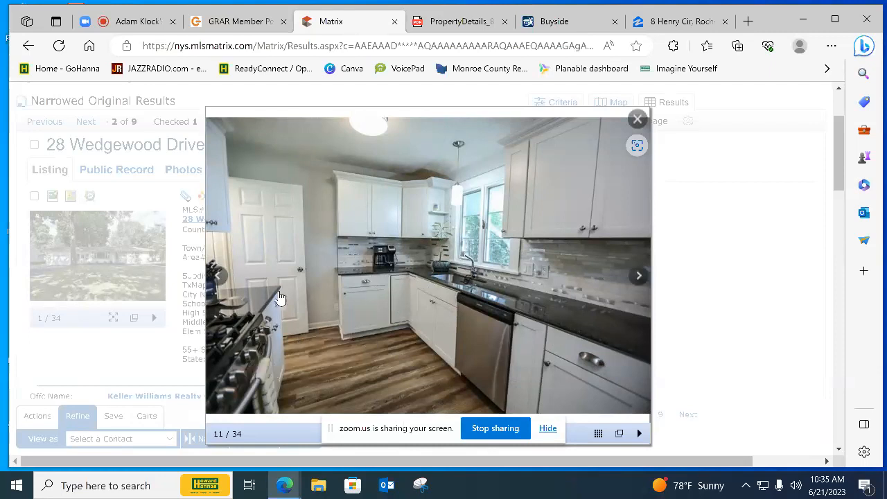
pyautogui.click(635, 275)
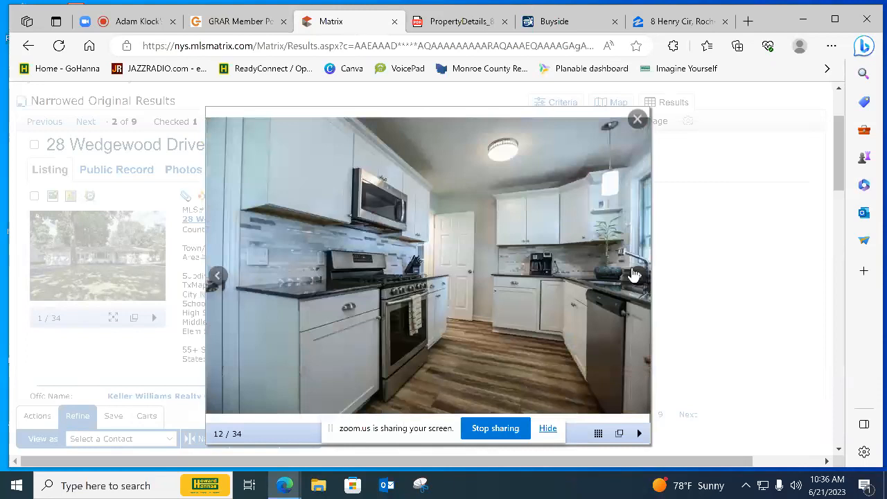
pyautogui.click(635, 275)
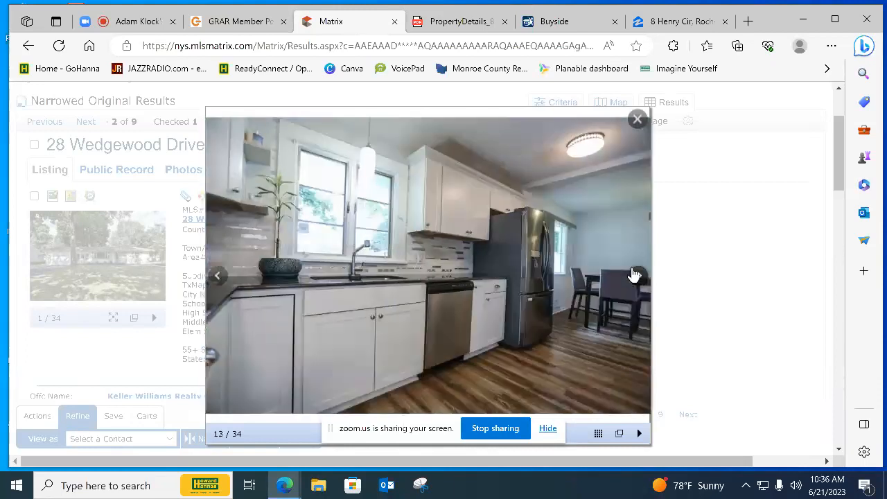
pyautogui.click(634, 275)
# Continue through the $188,000 listing's photos of the dining area and living room to compare their condition
pyautogui.click(634, 275)
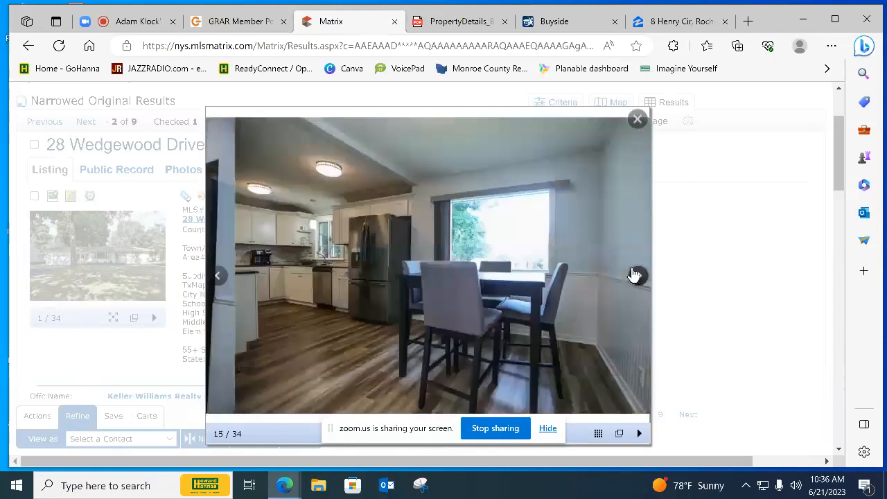
pyautogui.click(635, 275)
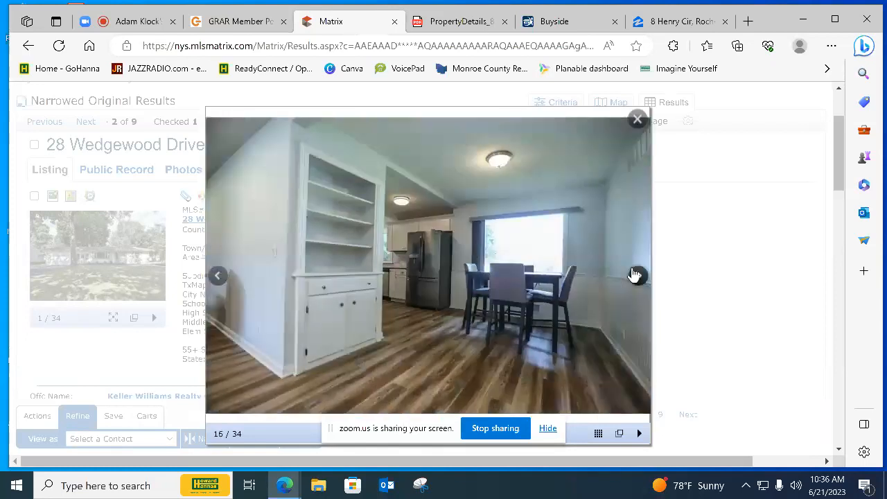
pyautogui.click(634, 275)
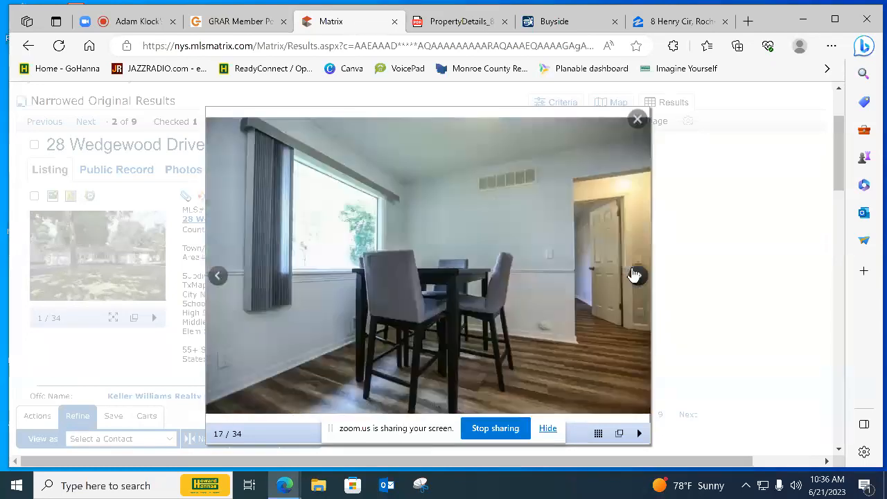
pyautogui.click(634, 275)
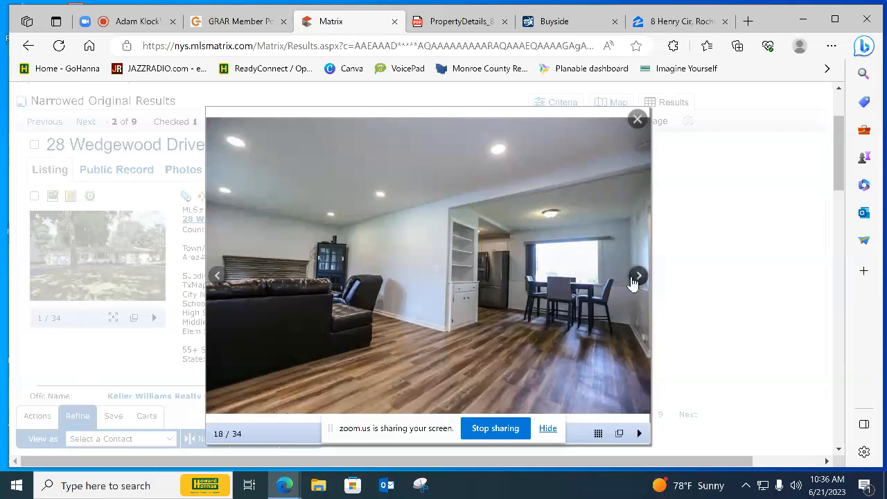
pyautogui.click(635, 277)
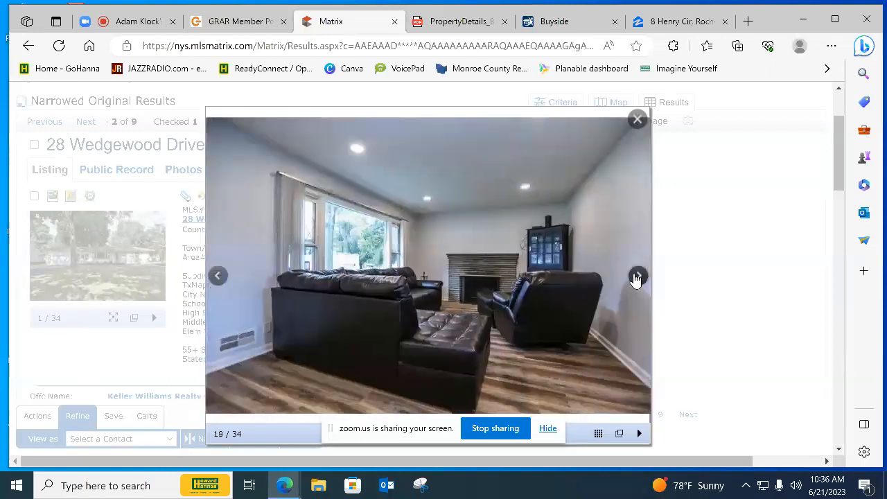
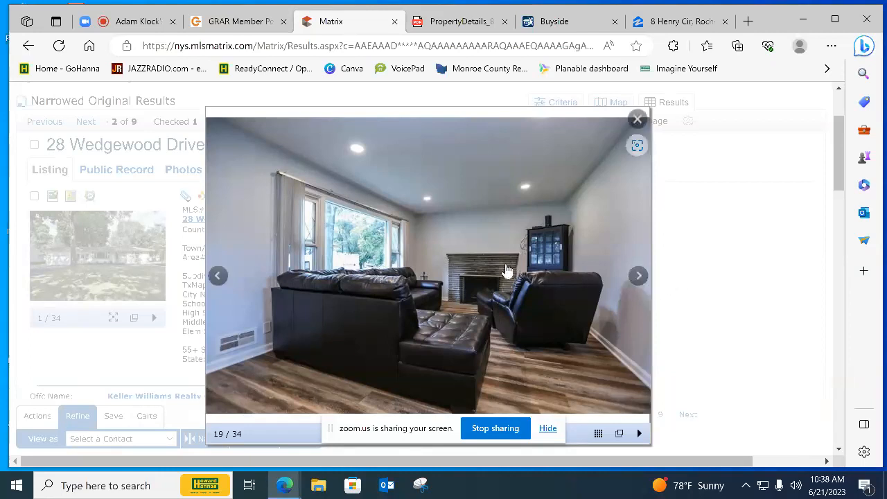
# Close the $188,000 listing's photos and review the comparables on the map and the search criteria behind them
pyautogui.click(636, 119)
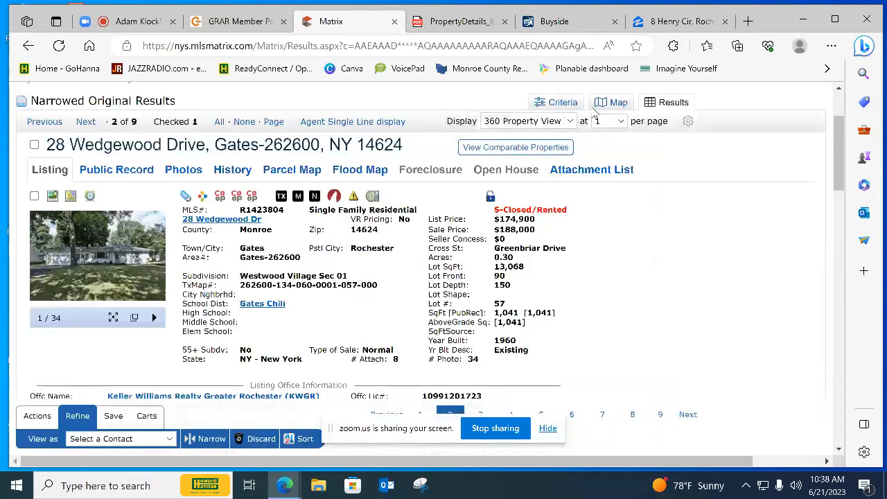
pyautogui.click(617, 104)
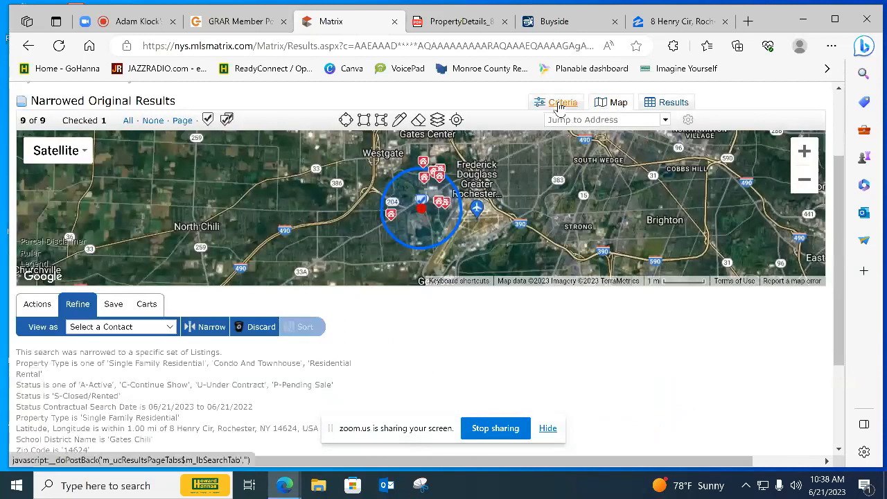
pyautogui.click(558, 103)
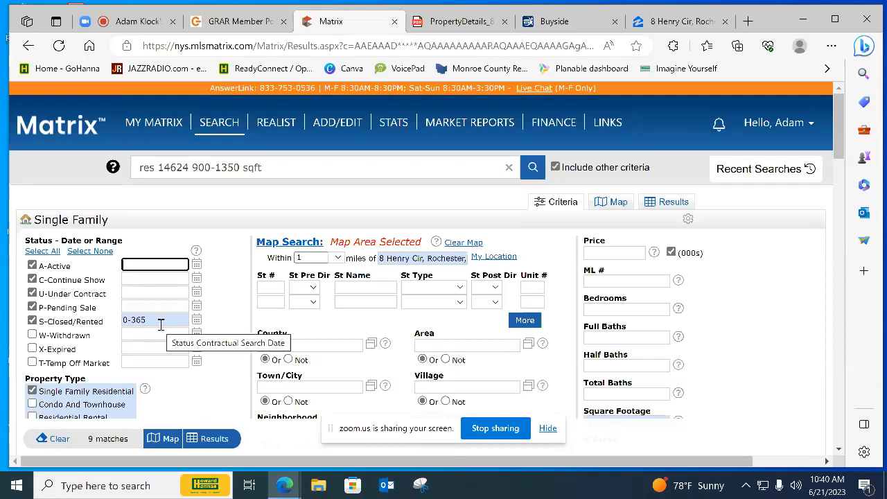
pyautogui.moveTo(592, 122)
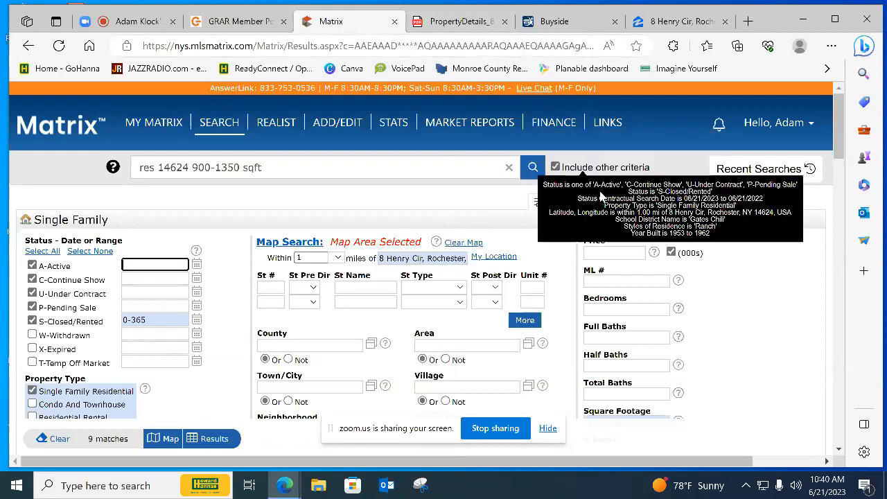
# Return to the single-line results list and mark the $188,000 listing as a selected comparable
pyautogui.click(673, 202)
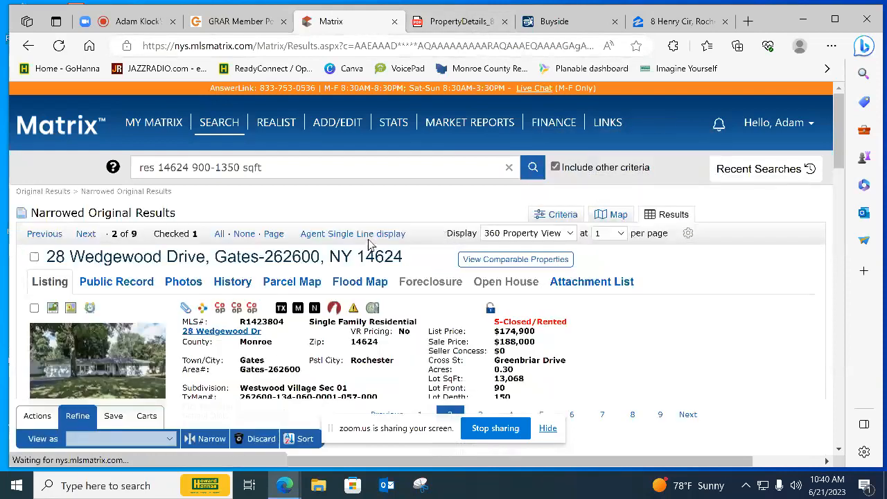
pyautogui.click(369, 235)
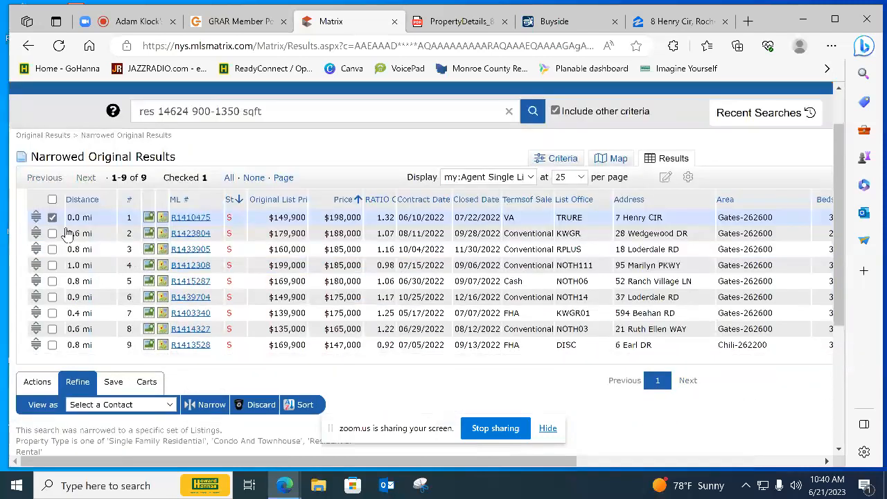
pyautogui.click(52, 234)
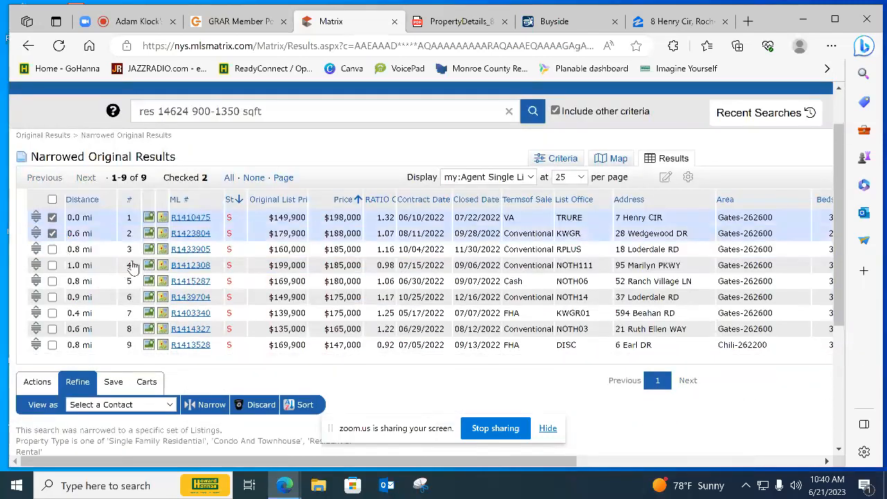
# Open the closed $185,000 listing 0.8 miles away and look through its enlarged photos of the front exterior, driveway and garage
pyautogui.click(197, 250)
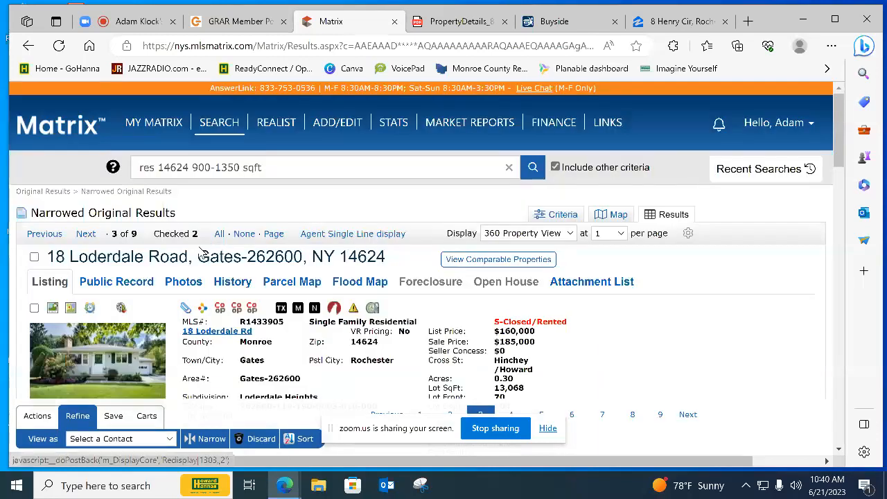
pyautogui.click(123, 361)
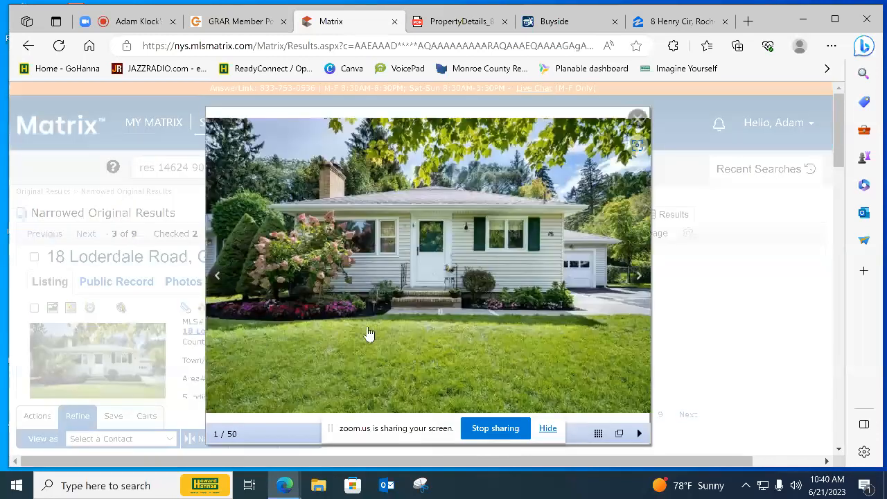
pyautogui.click(636, 276)
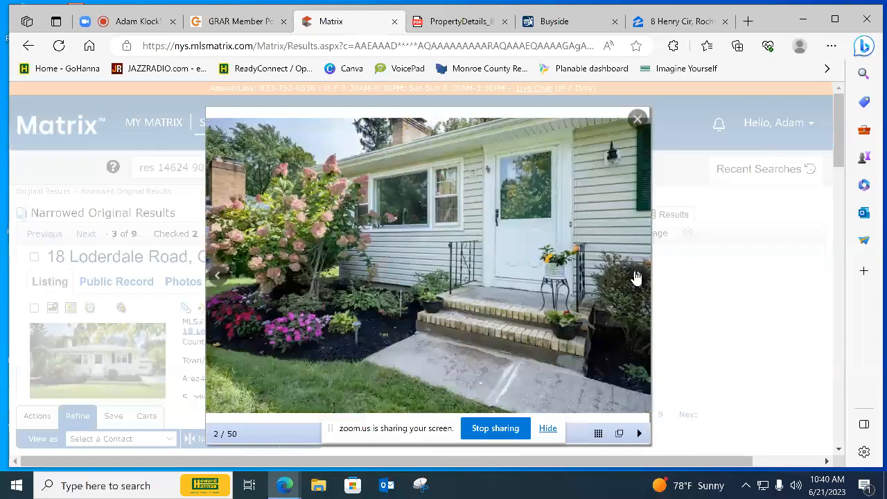
pyautogui.click(636, 276)
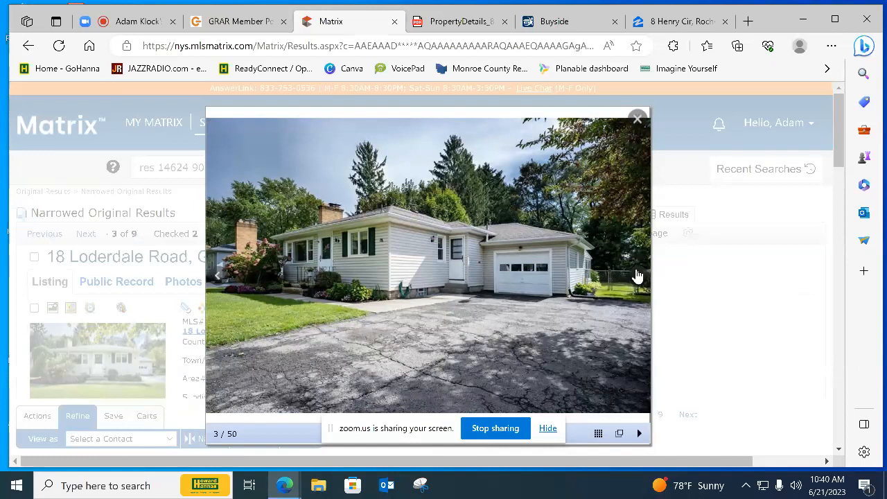
pyautogui.click(637, 275)
pyautogui.click(637, 275)
pyautogui.click(638, 276)
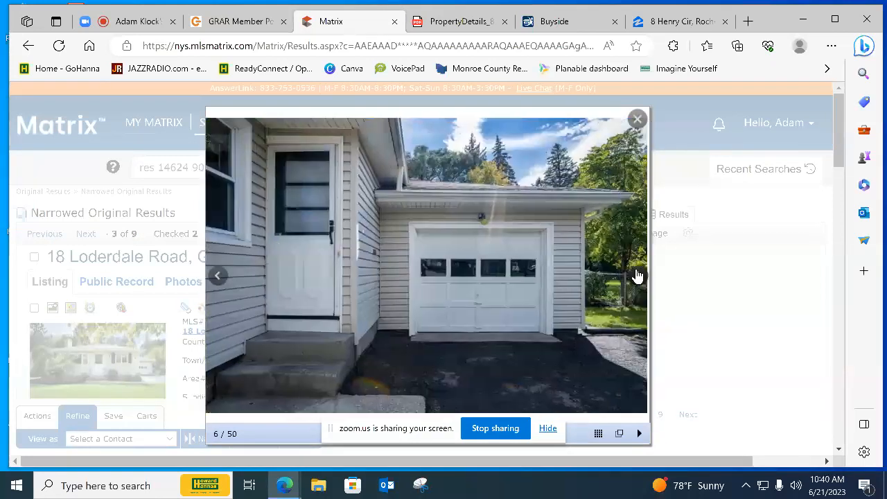
# Examine the $185,000 listing's photos of the entry hallway and living room to judge their condition
pyautogui.click(637, 276)
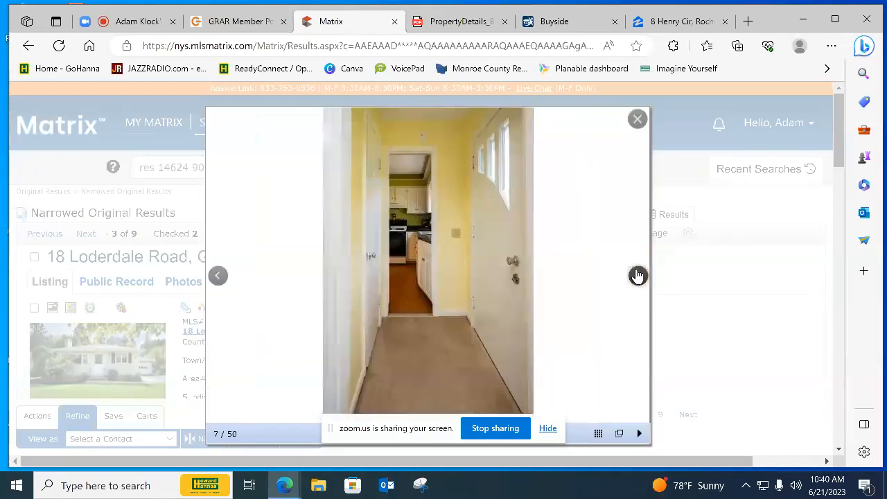
pyautogui.click(638, 275)
pyautogui.click(638, 275)
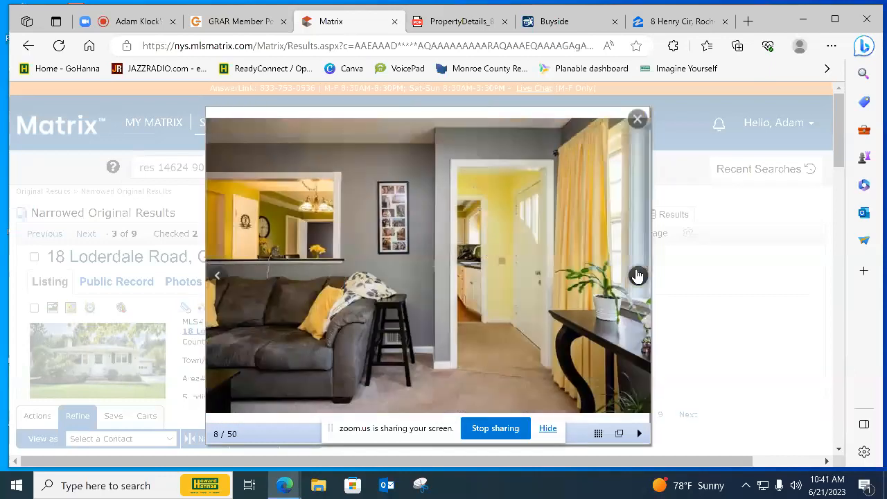
pyautogui.click(637, 276)
pyautogui.click(637, 275)
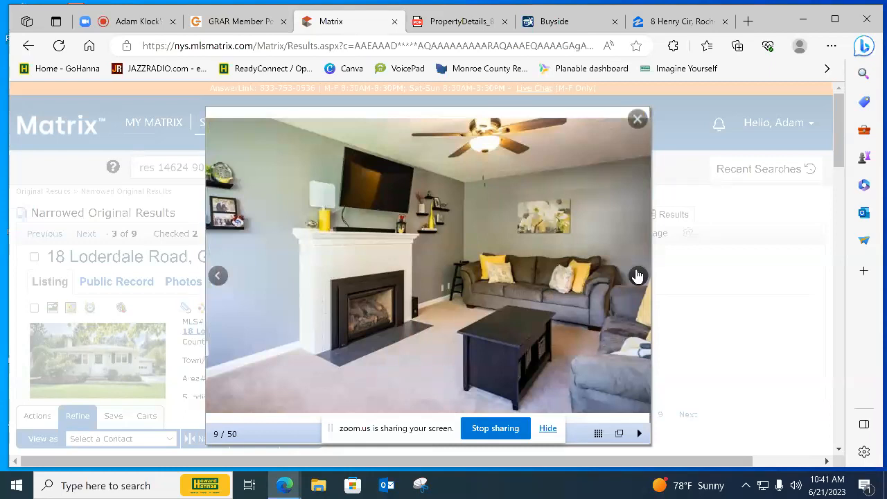
pyautogui.click(637, 276)
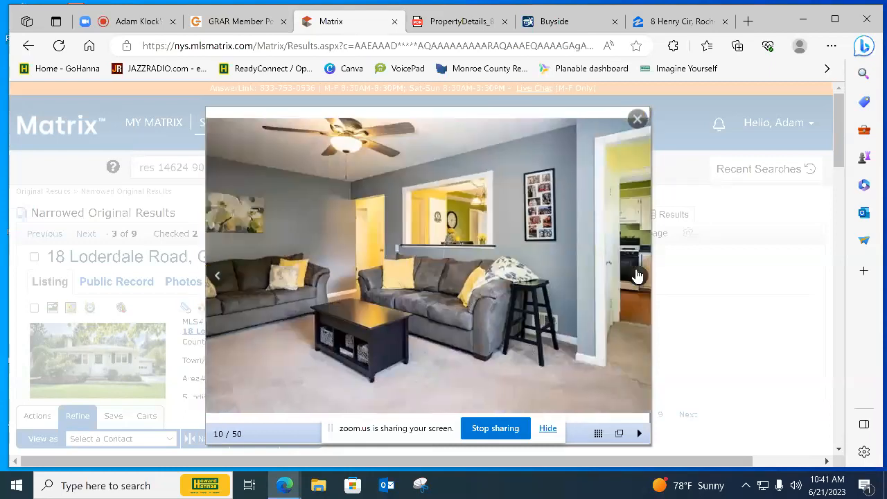
pyautogui.click(637, 276)
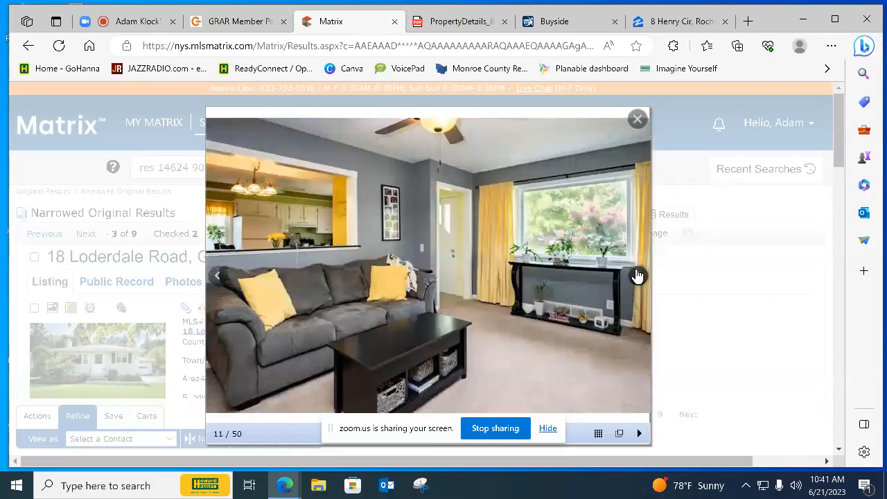
pyautogui.click(638, 275)
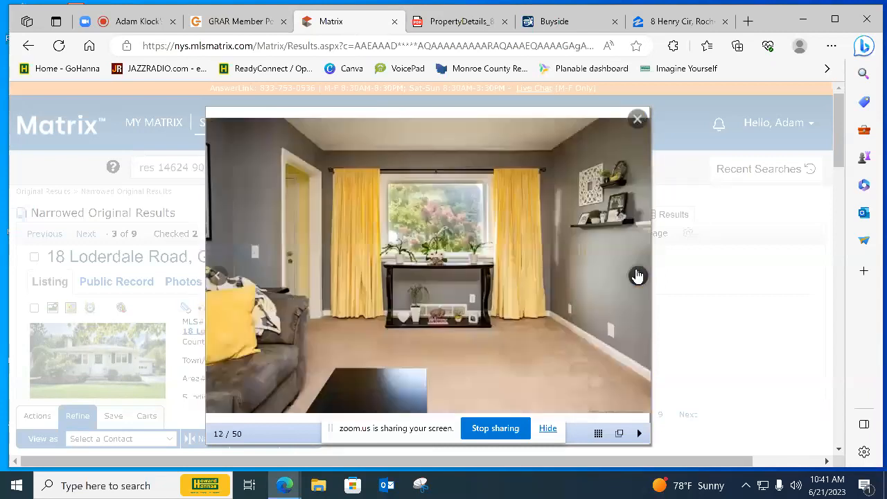
# Examine the $185,000 listing's kitchen and dining area photos, going back where needed to compare cabinets, countertops, appliances and flooring
pyautogui.click(637, 276)
pyautogui.click(637, 276)
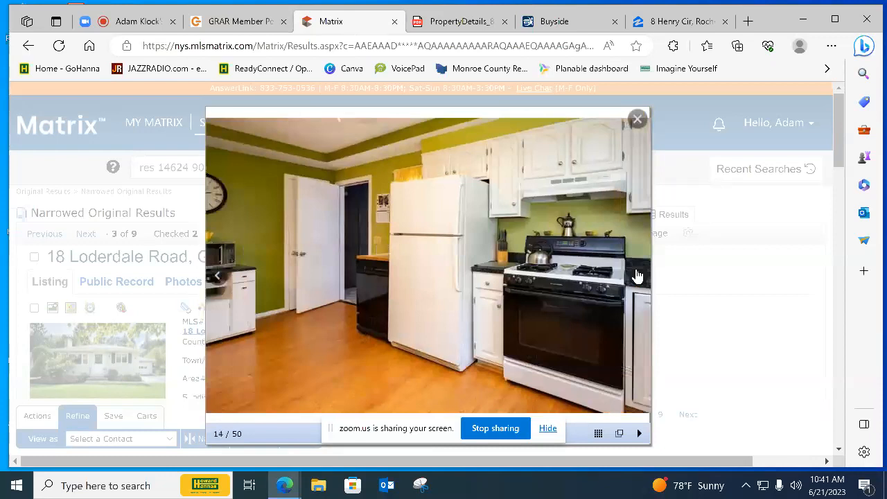
pyautogui.click(638, 276)
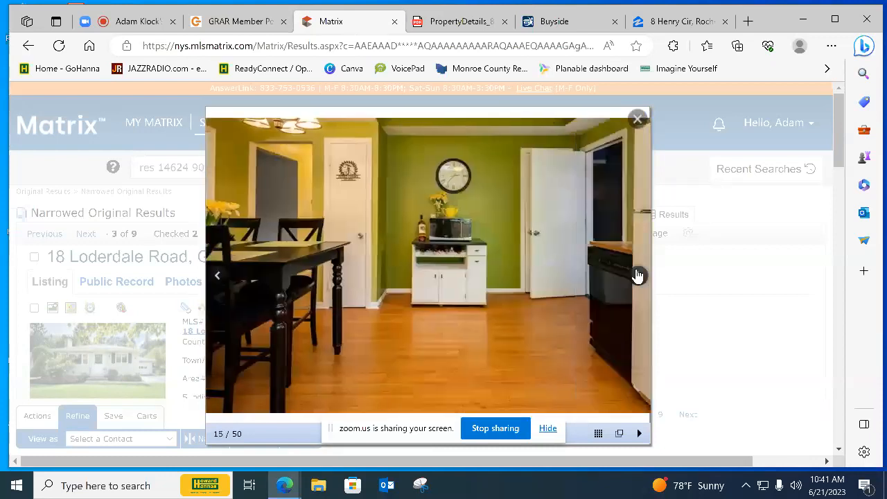
pyautogui.click(637, 276)
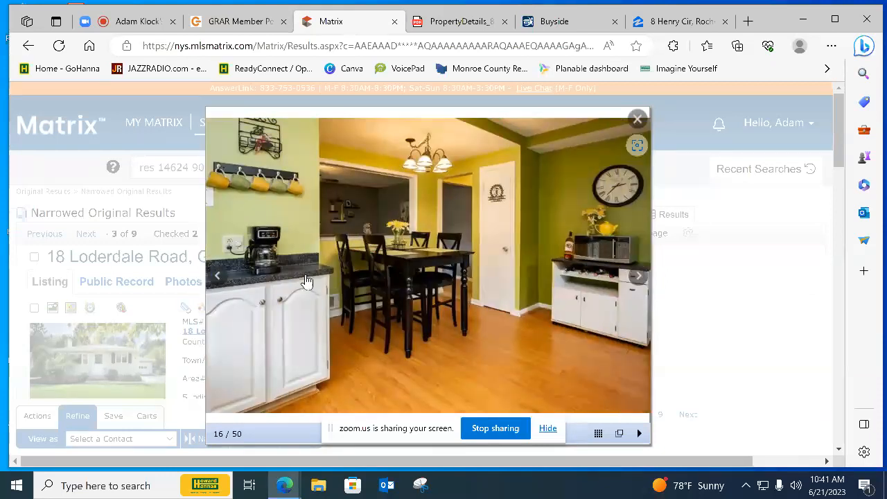
pyautogui.click(217, 275)
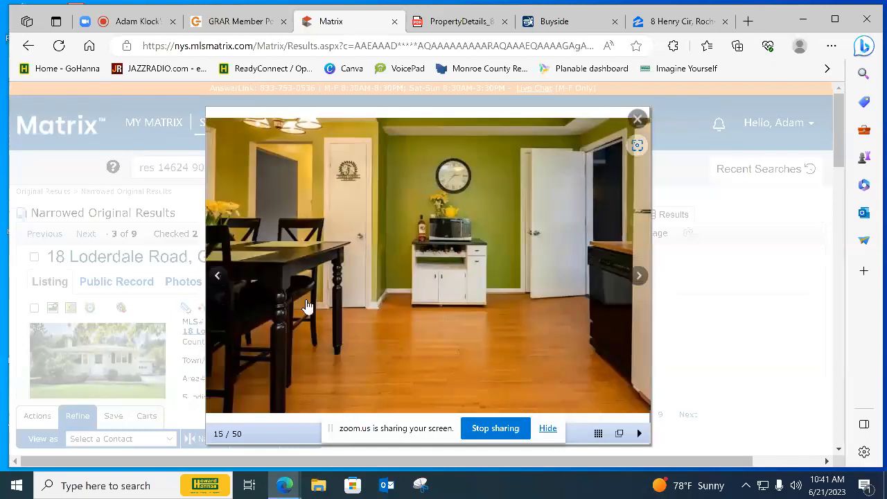
pyautogui.click(631, 277)
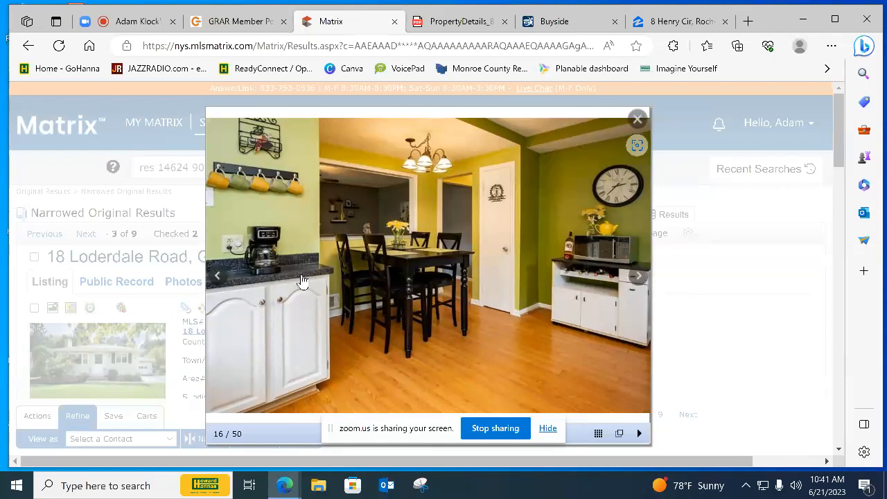
pyautogui.click(635, 275)
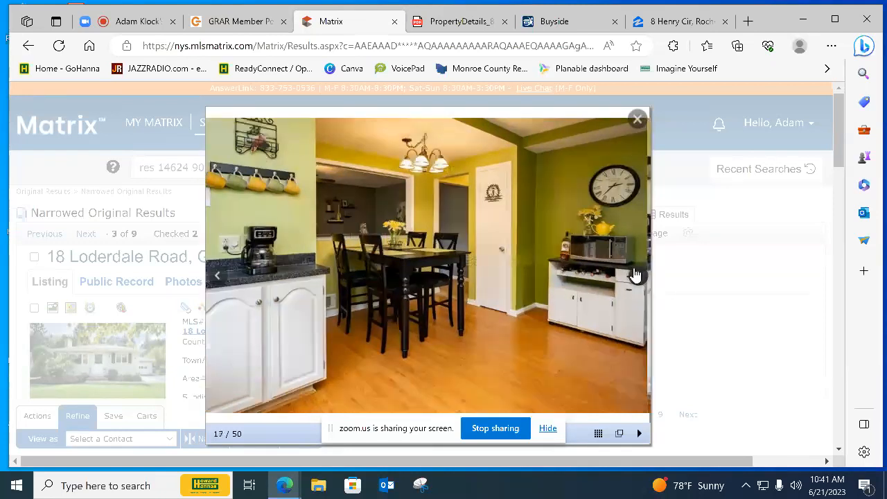
pyautogui.click(635, 275)
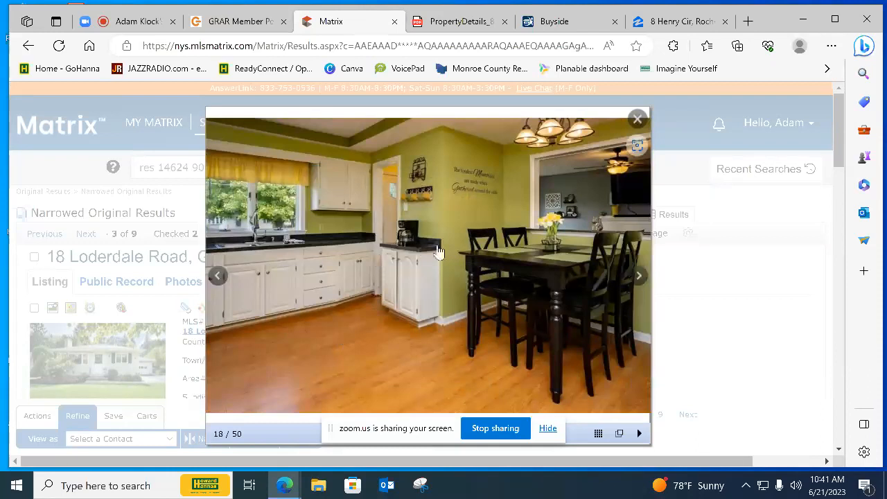
pyautogui.click(217, 278)
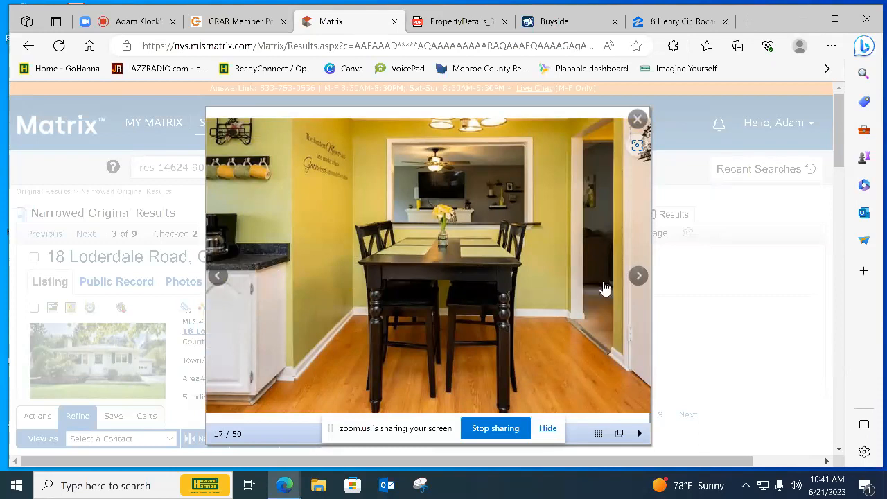
pyautogui.click(640, 277)
pyautogui.click(641, 278)
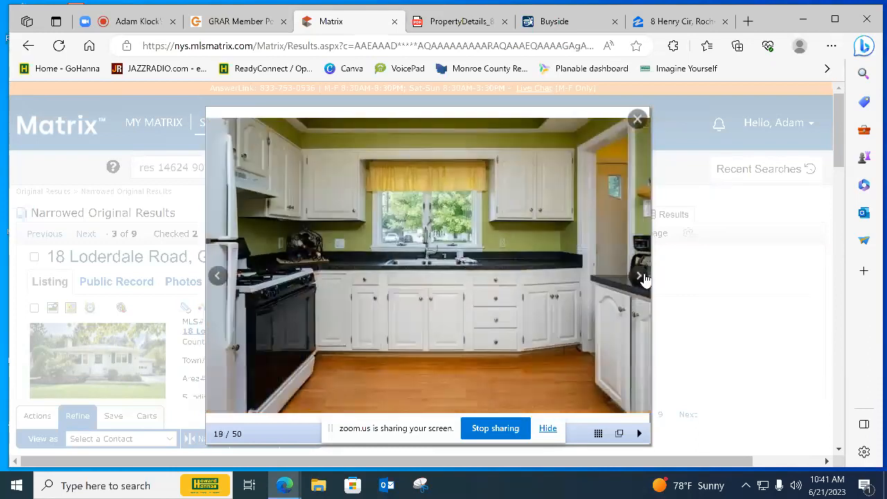
pyautogui.click(644, 278)
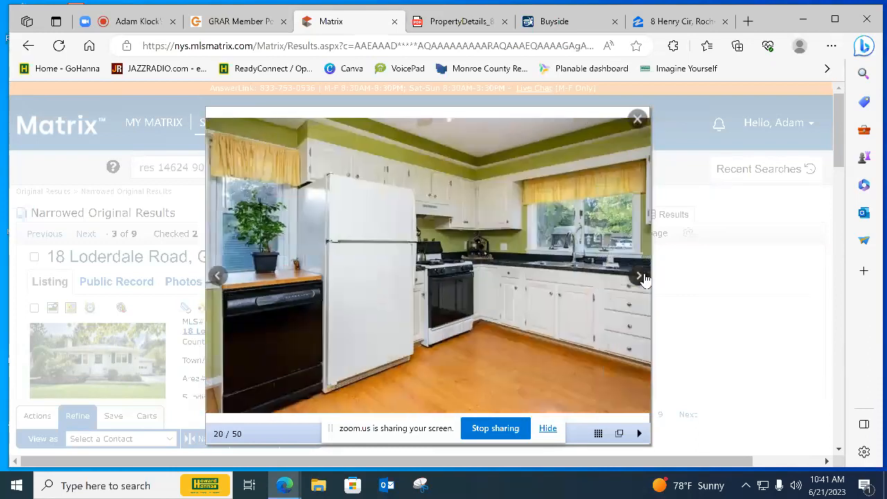
# Look through the $185,000 listing's photos of the bedrooms and home office to assess their condition
pyautogui.click(643, 279)
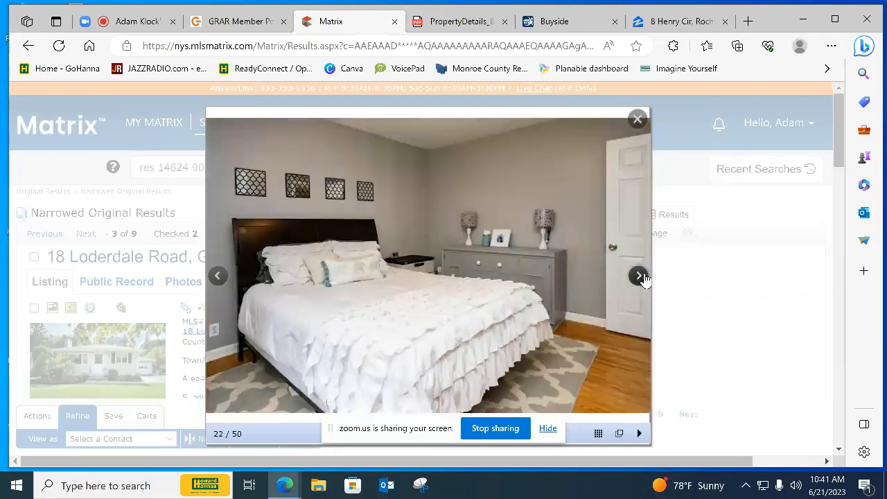
pyautogui.click(644, 278)
pyautogui.click(643, 279)
pyautogui.click(643, 279)
pyautogui.click(643, 279)
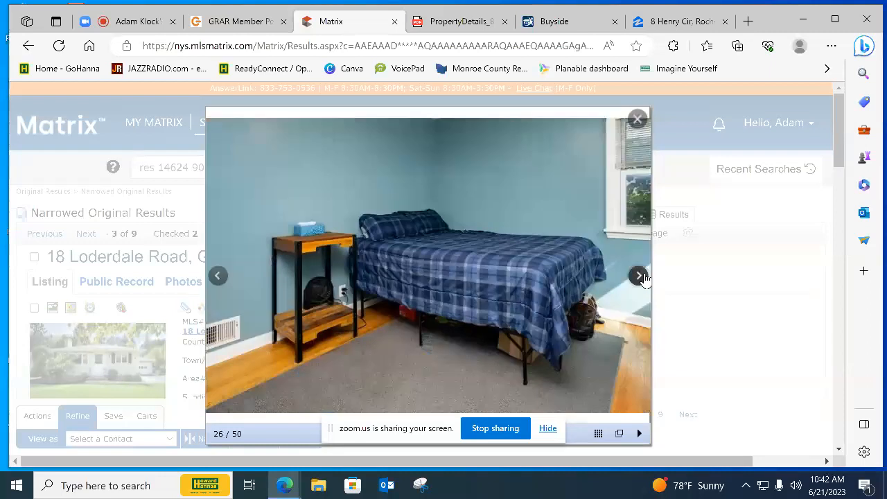
pyautogui.click(643, 278)
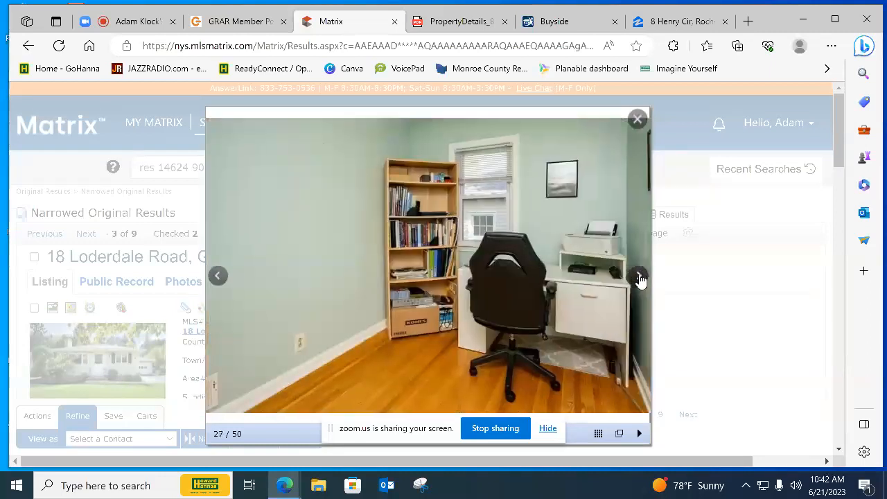
pyautogui.click(638, 278)
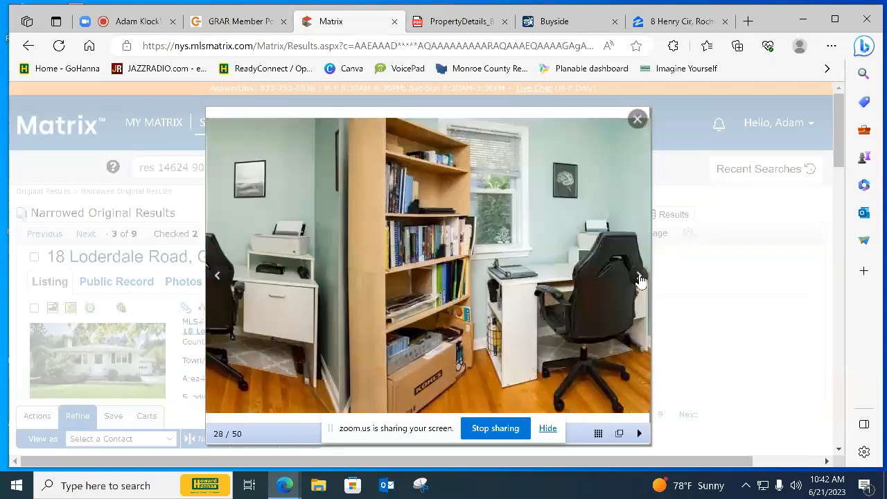
# Continue through the $185,000 listing's photos of the bathroom, basement stairway and enclosed porch
pyautogui.click(639, 278)
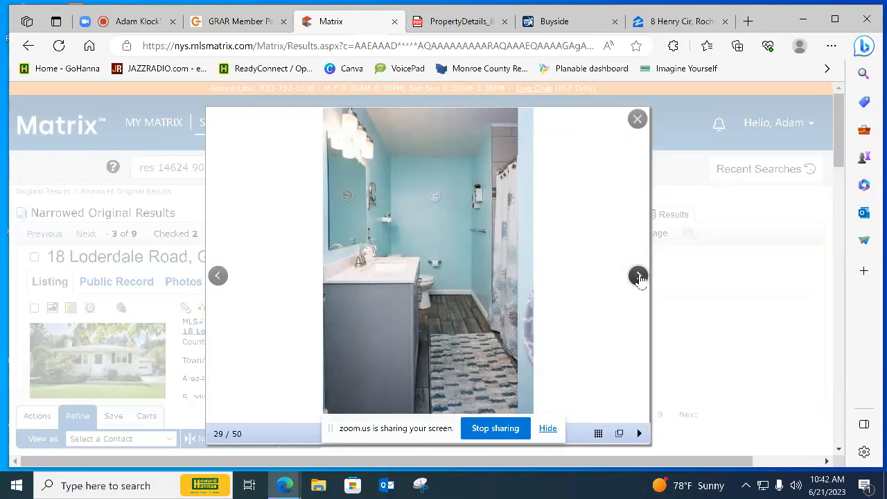
pyautogui.click(637, 276)
pyautogui.click(638, 276)
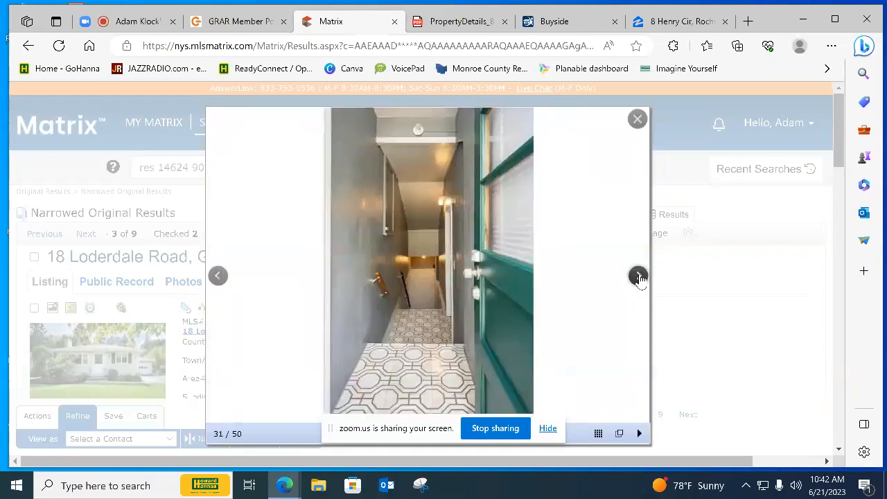
pyautogui.click(637, 276)
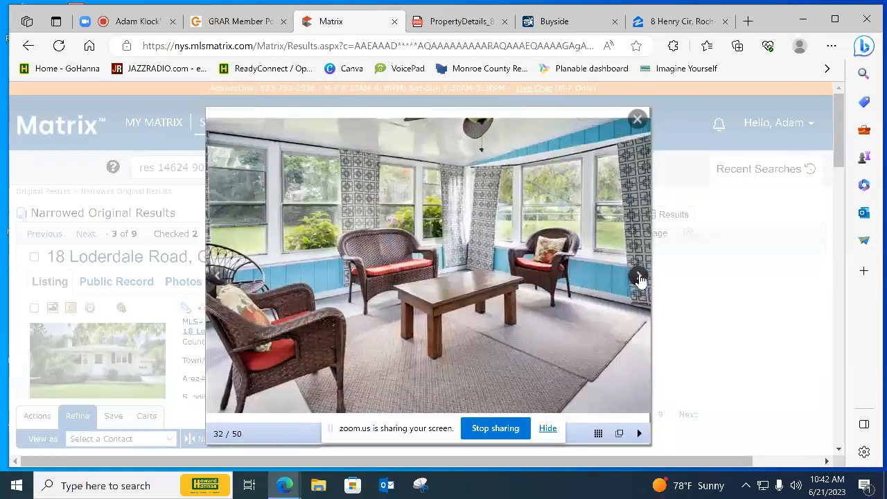
# Examine the $185,000 listing's basement photos, comparing the laundry area, water heater, furnace and basement bathroom
pyautogui.click(638, 277)
pyautogui.click(638, 277)
pyautogui.click(638, 277)
pyautogui.click(638, 277)
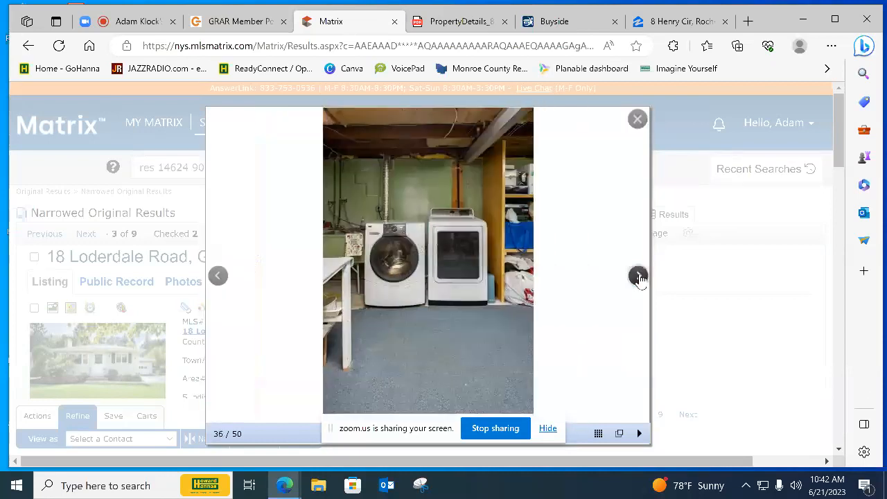
pyautogui.click(638, 277)
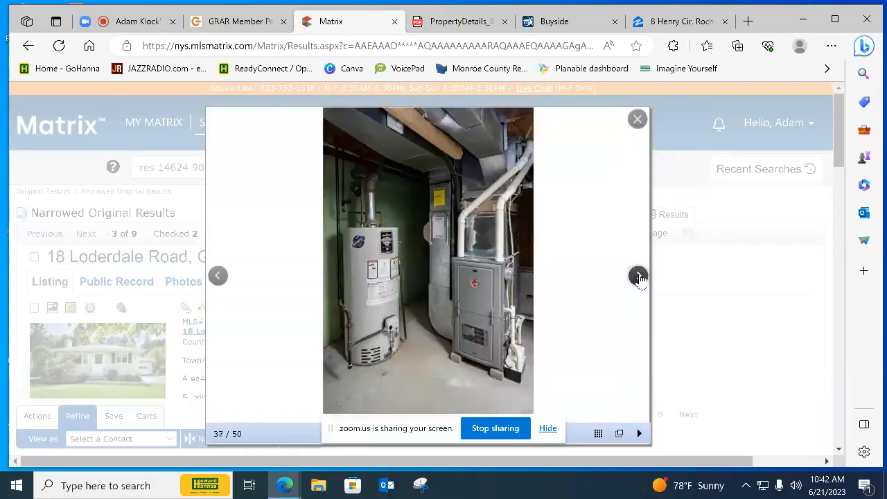
pyautogui.click(218, 276)
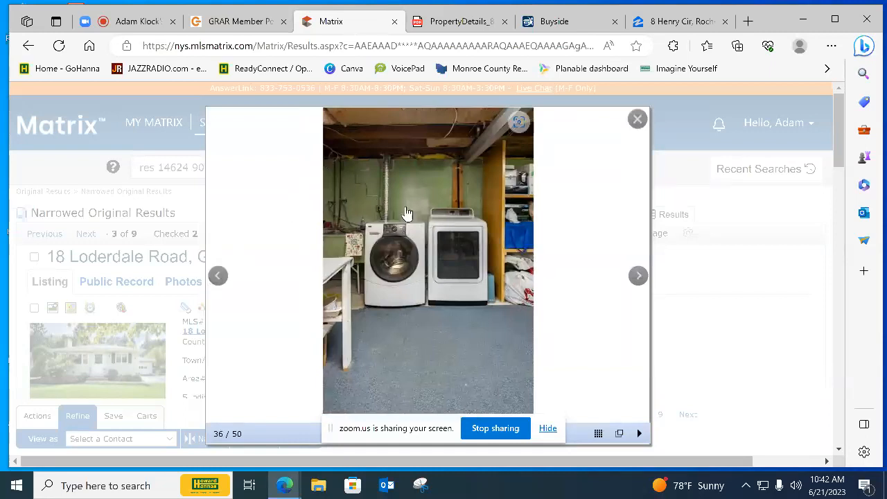
pyautogui.click(639, 276)
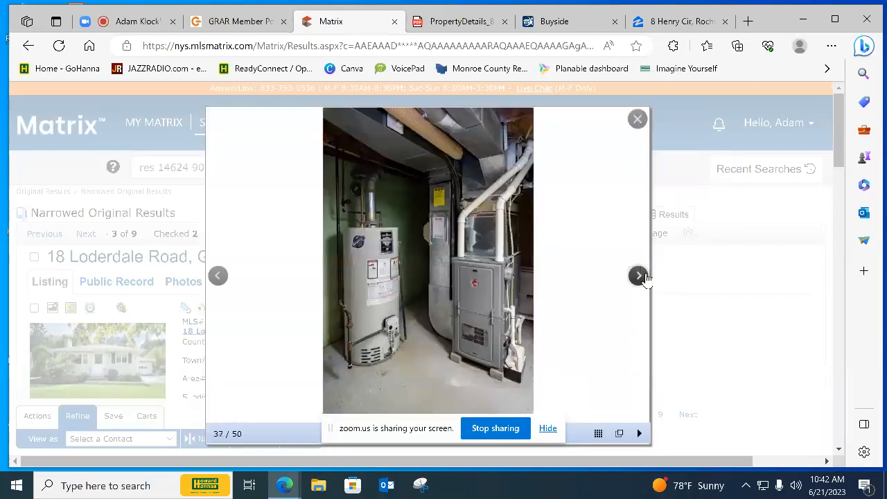
pyautogui.click(638, 276)
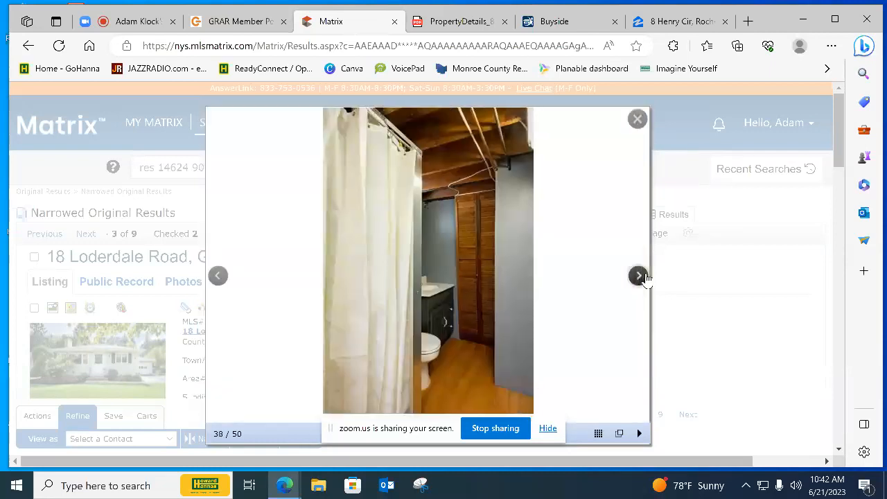
pyautogui.click(638, 276)
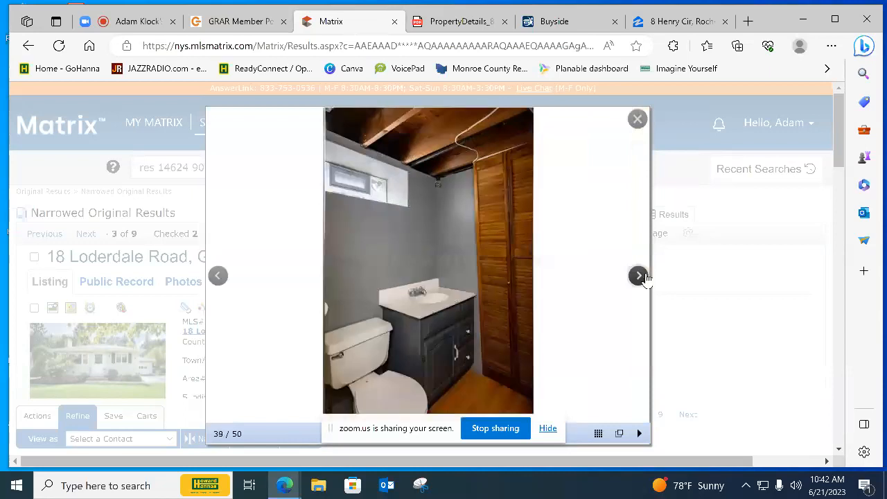
# Skim the $185,000 listing's remaining photos through to the backyard views
pyautogui.click(643, 276)
pyautogui.click(644, 277)
pyautogui.click(643, 276)
pyautogui.click(644, 277)
pyautogui.click(644, 277)
pyautogui.click(644, 277)
pyautogui.click(644, 277)
pyautogui.click(644, 277)
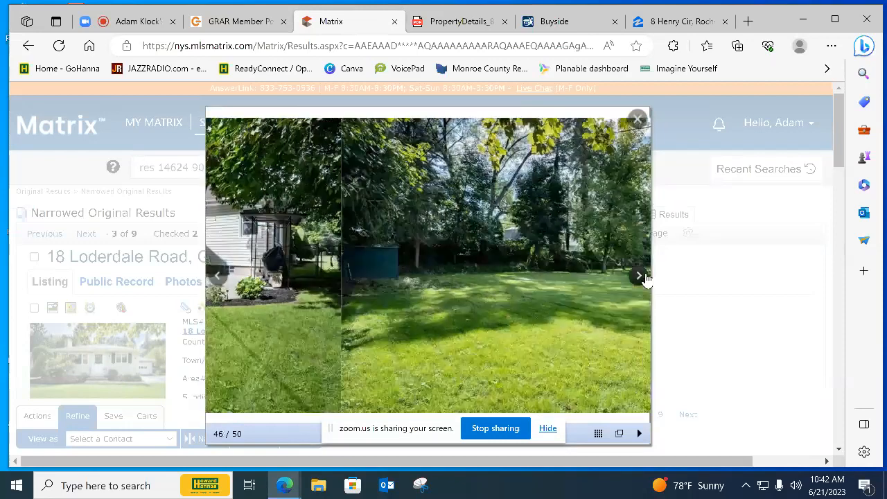
# Close the photo viewer, check this listing as a comparable and advance to the fourth result
pyautogui.click(637, 120)
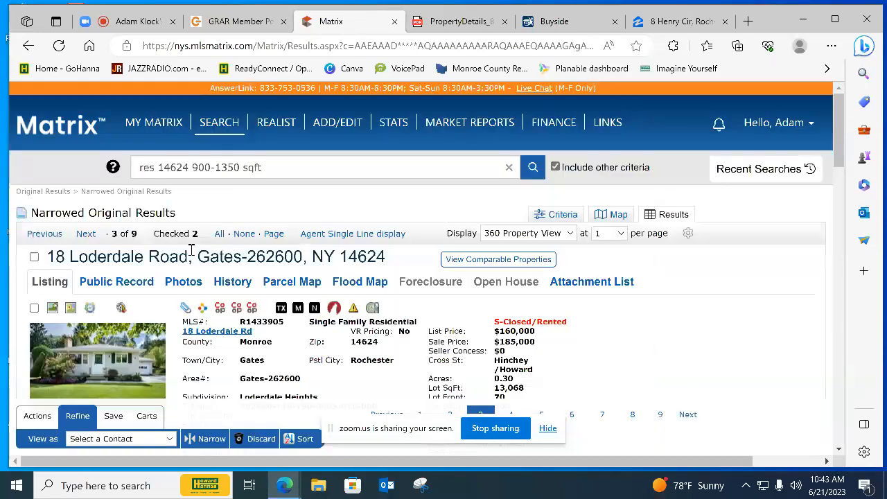
pyautogui.click(34, 258)
pyautogui.click(86, 234)
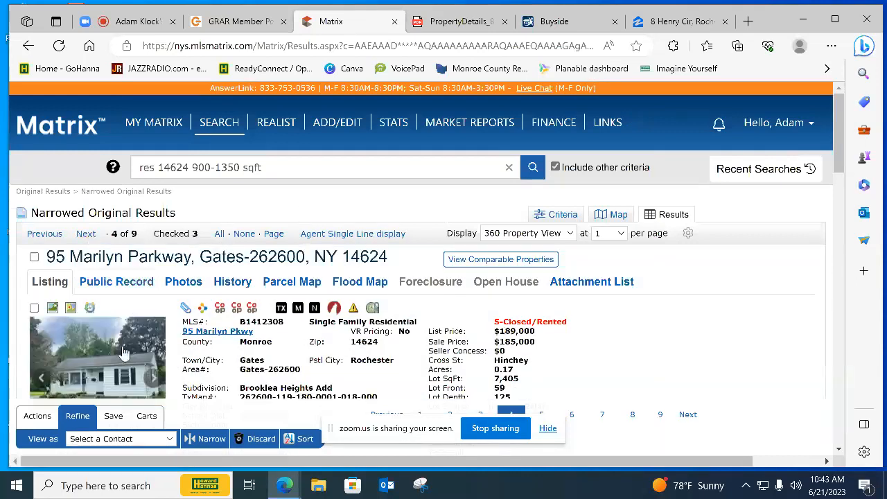
# Open the photos of the listing with the $189,000 list price and examine its kitchen's cabinets, countertops and appliances
pyautogui.click(123, 353)
pyautogui.click(637, 277)
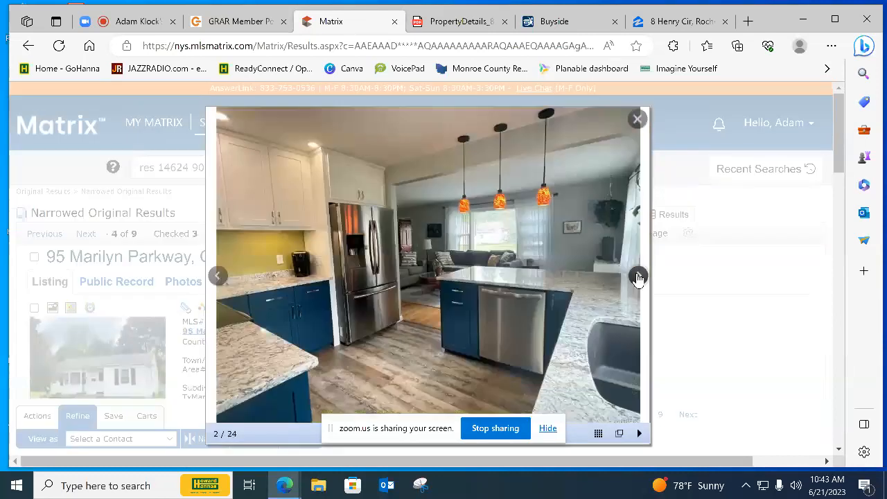
pyautogui.click(637, 278)
pyautogui.click(637, 277)
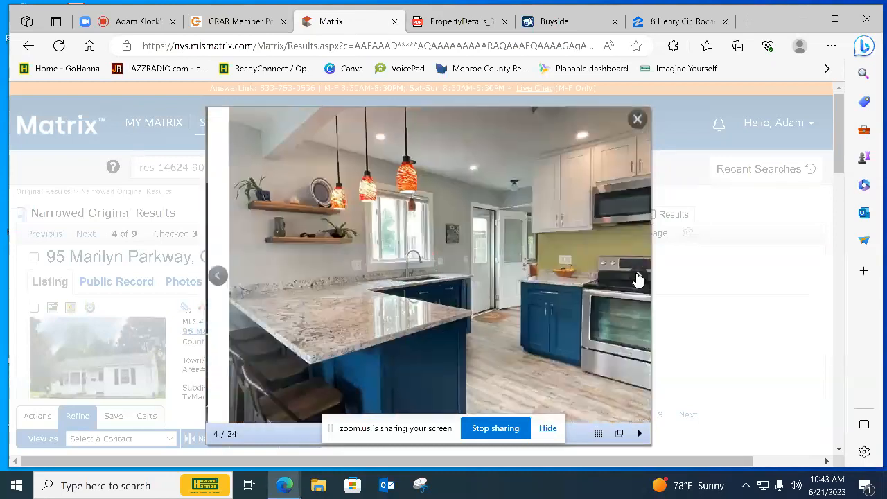
pyautogui.click(637, 278)
pyautogui.click(638, 278)
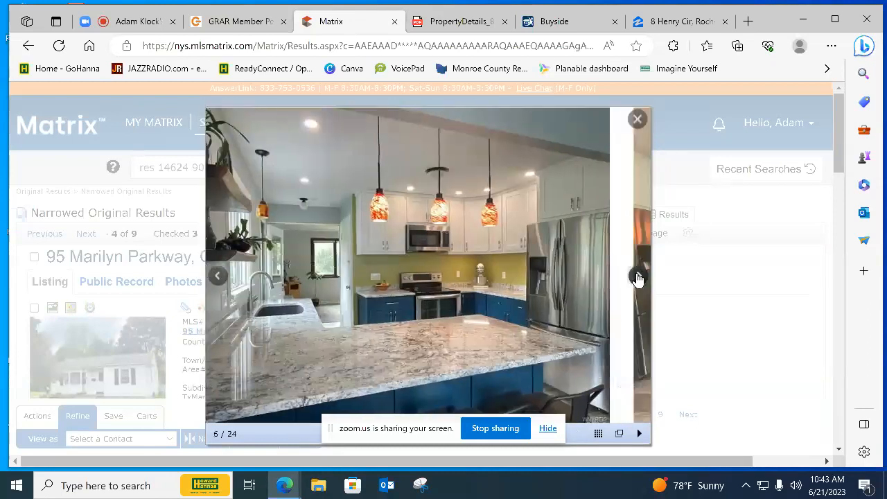
# Look through the $189,000 listing's photos of the living room, sunroom, exercise room and bathroom
pyautogui.click(637, 278)
pyautogui.click(637, 277)
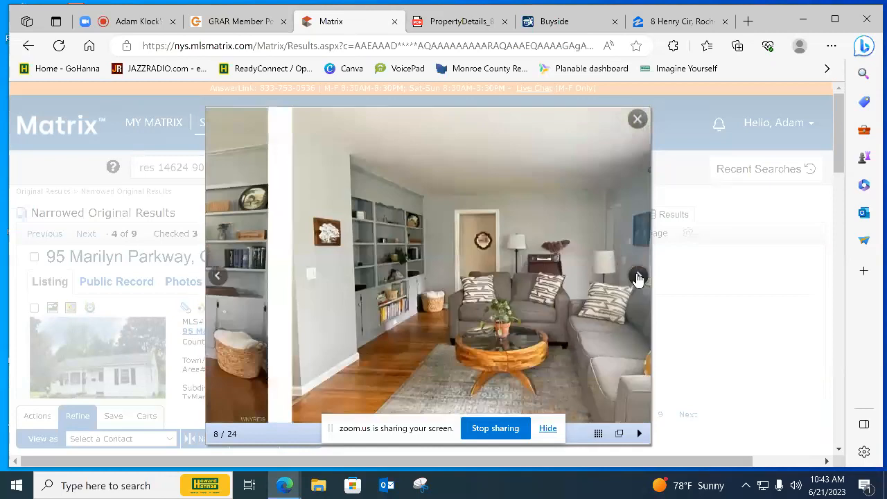
pyautogui.click(637, 277)
pyautogui.click(637, 278)
pyautogui.click(638, 278)
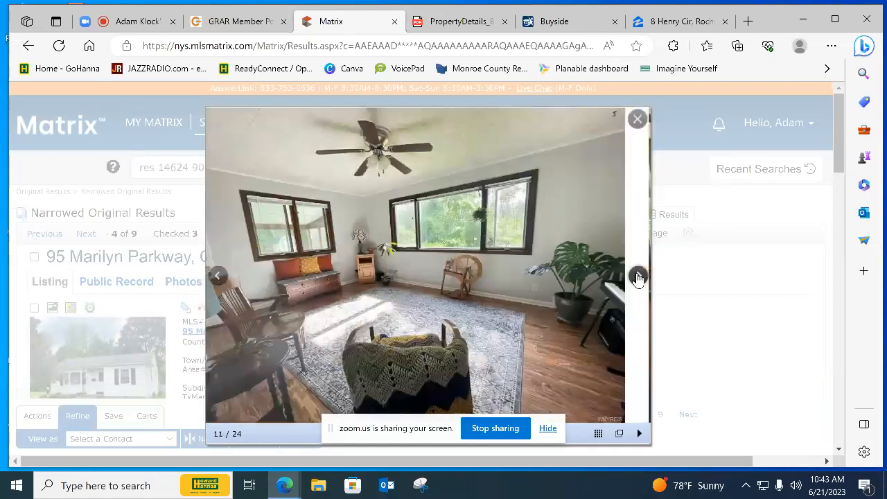
pyautogui.click(637, 278)
pyautogui.click(637, 277)
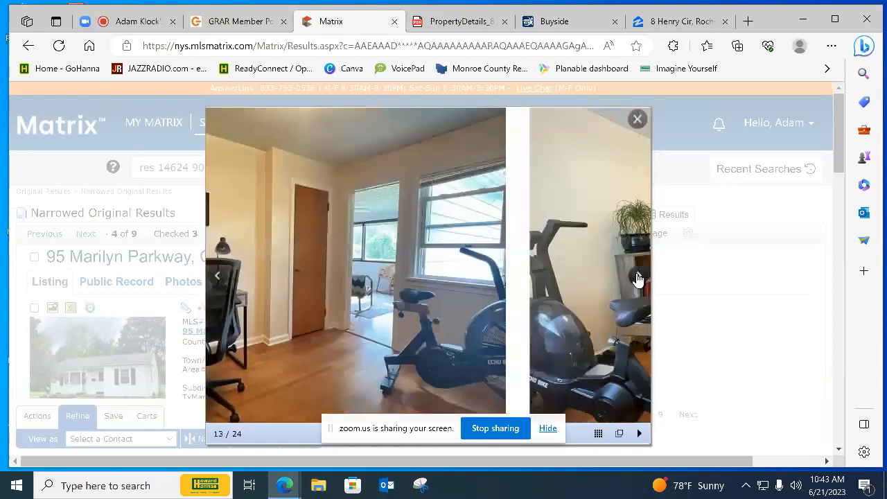
pyautogui.click(637, 278)
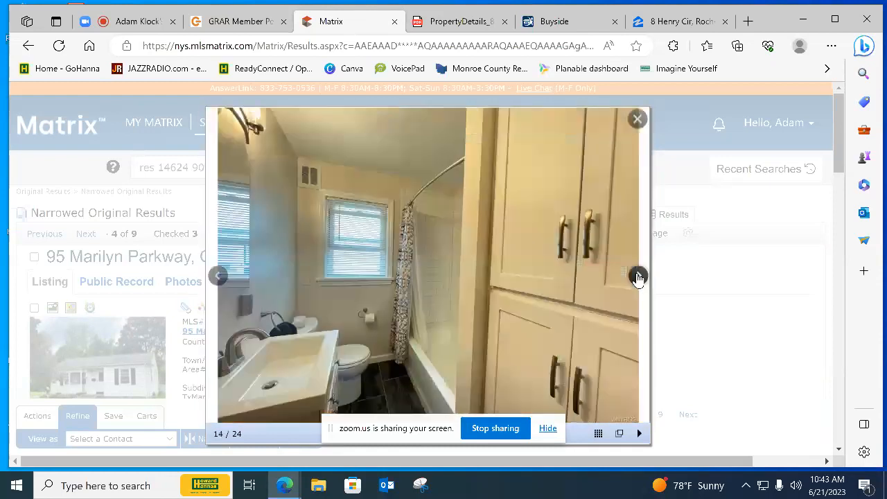
# View the $189,000 listing's screened porch, yard and exterior photos, cycle back around to the kitchen and close the photo viewer
pyautogui.click(637, 278)
pyautogui.click(637, 278)
pyautogui.click(637, 278)
pyautogui.click(637, 278)
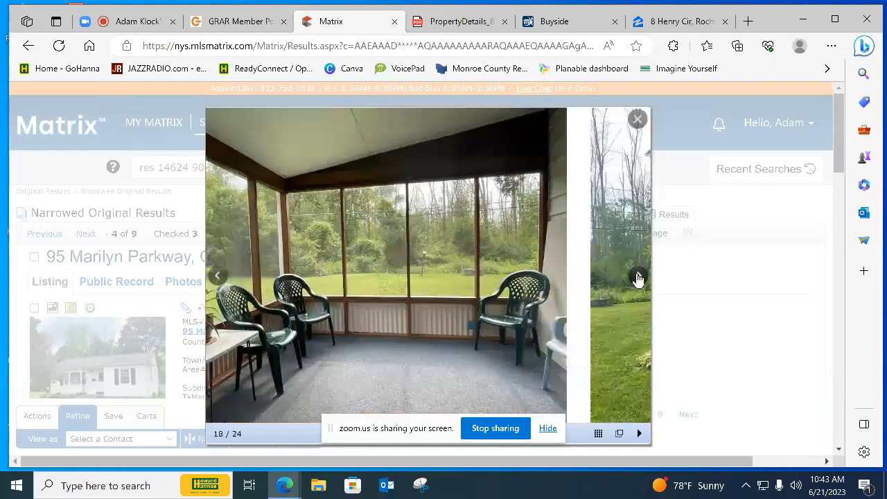
pyautogui.click(637, 278)
pyautogui.click(637, 278)
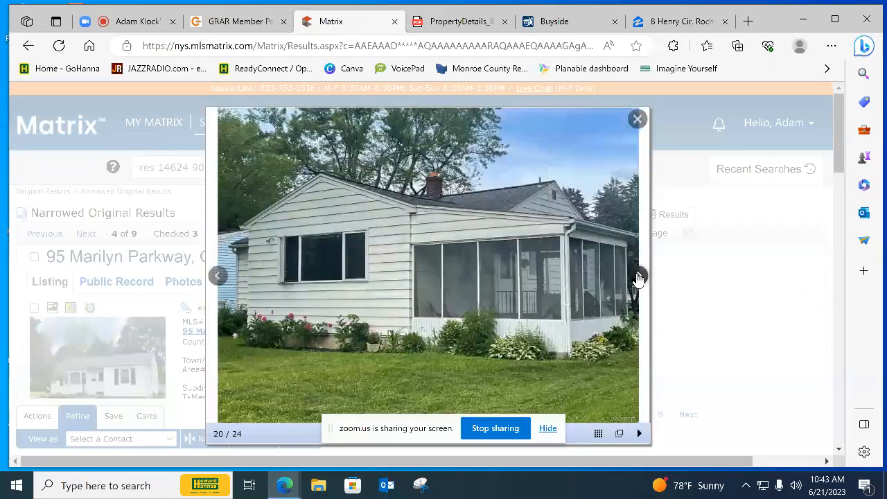
pyautogui.click(637, 277)
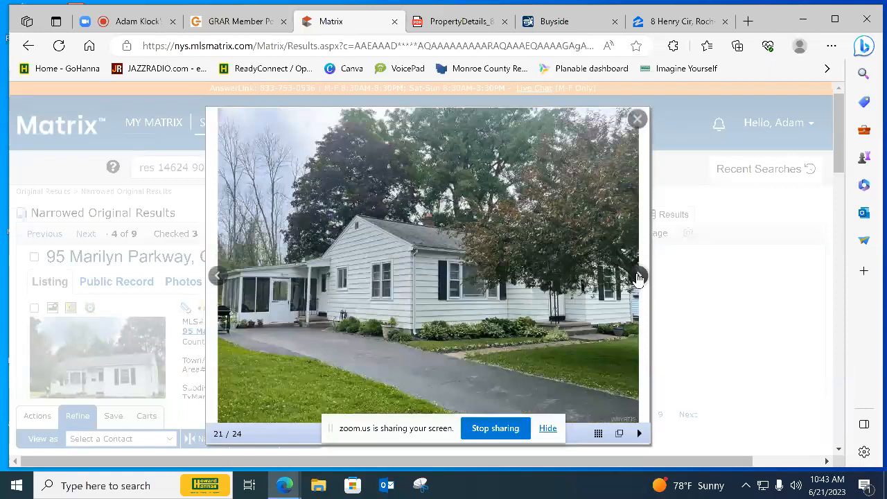
pyautogui.click(637, 278)
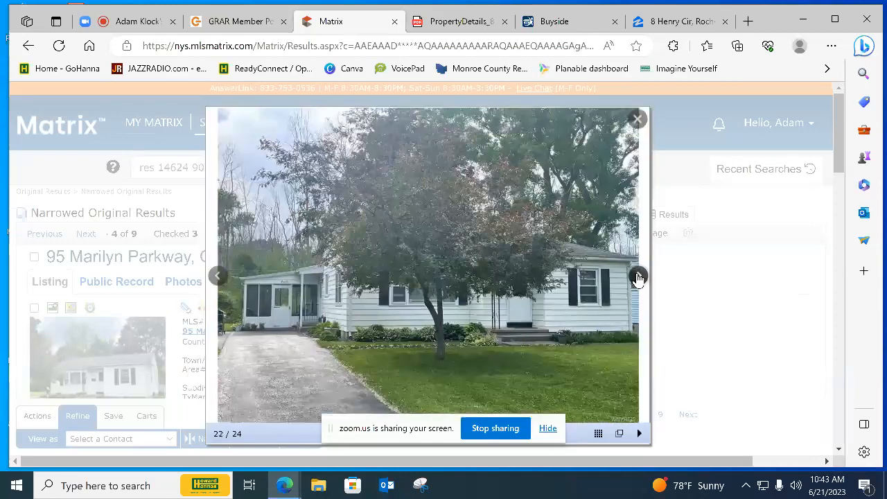
pyautogui.click(637, 277)
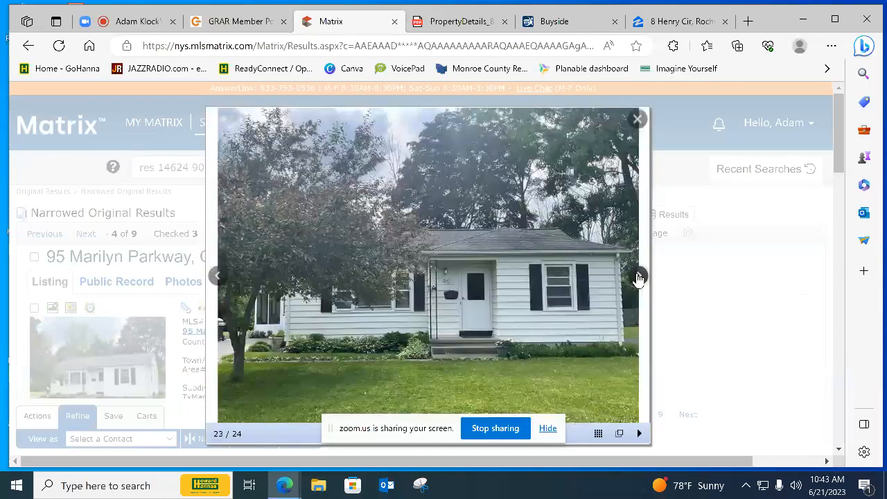
pyautogui.click(637, 278)
pyautogui.click(637, 277)
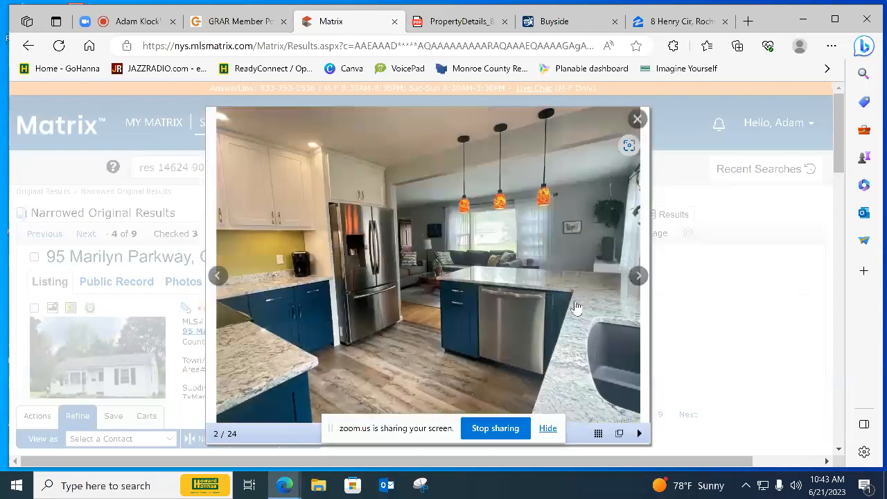
pyautogui.click(635, 120)
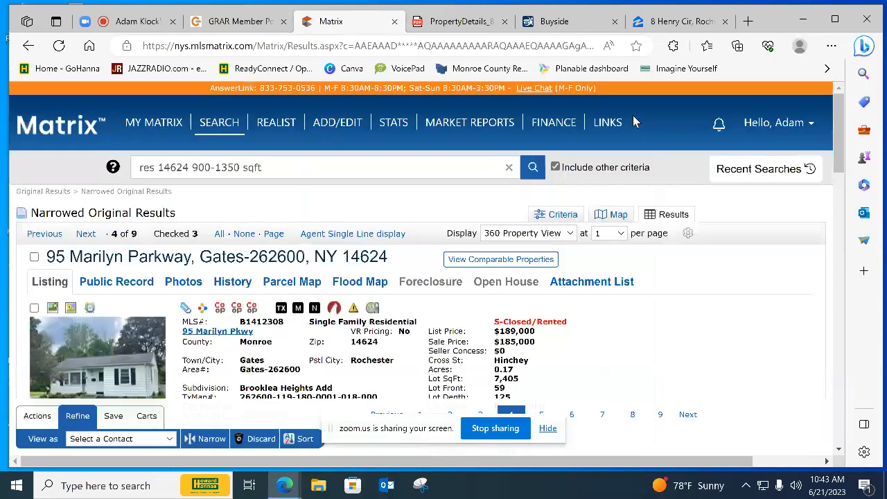
# Advance to the fifth result, sold at $180,000, and examine its exterior, kitchen and following interior photos
pyautogui.click(84, 234)
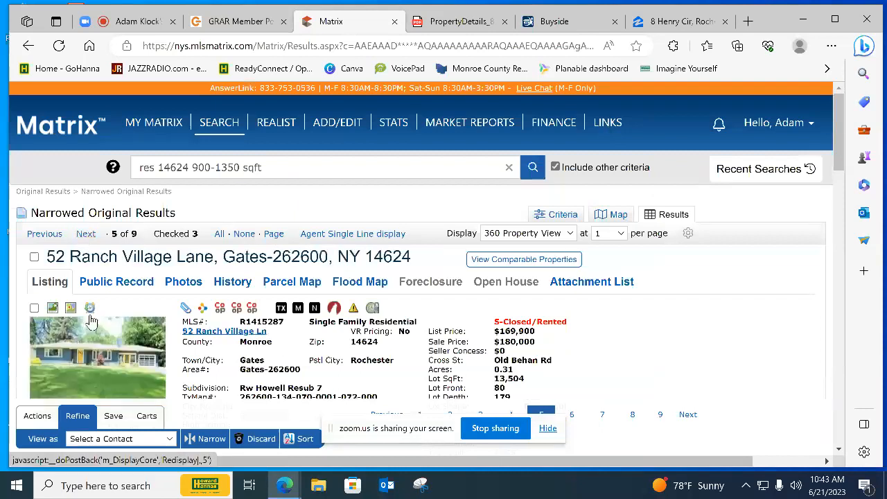
pyautogui.click(100, 355)
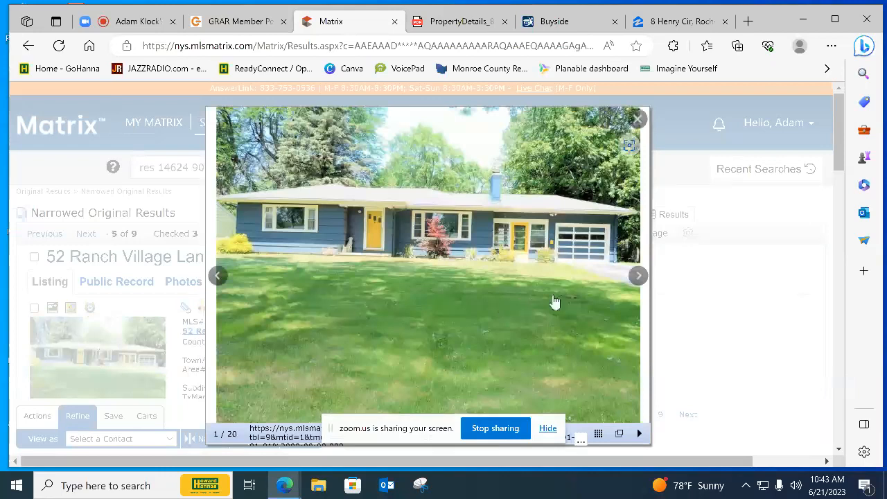
pyautogui.click(634, 275)
pyautogui.click(635, 275)
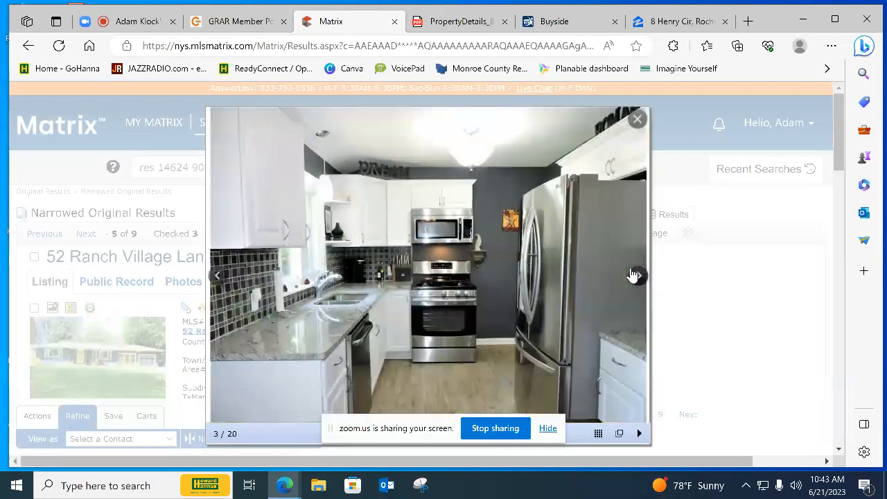
pyautogui.click(635, 275)
pyautogui.click(634, 275)
pyautogui.click(635, 275)
pyautogui.click(635, 275)
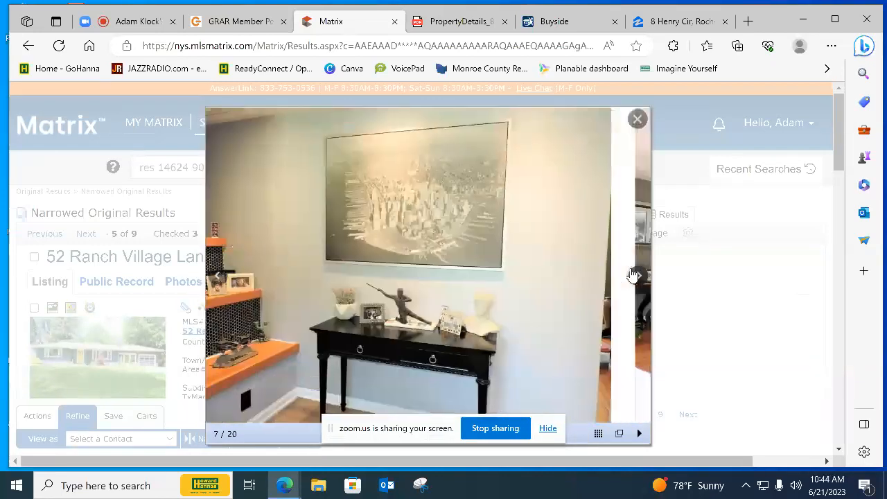
# Look through the $180,000 listing's photos of the living room, bedrooms and bathroom to assess their condition
pyautogui.click(634, 275)
pyautogui.click(634, 275)
pyautogui.click(635, 275)
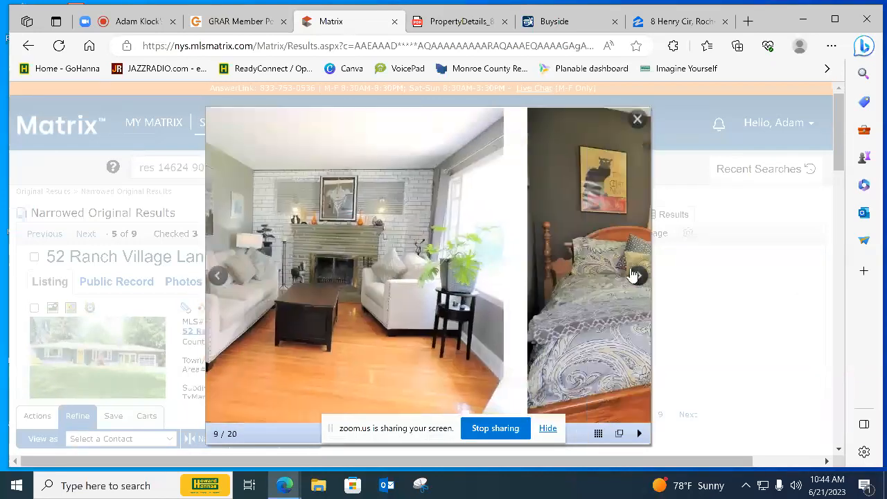
pyautogui.click(635, 275)
pyautogui.click(635, 275)
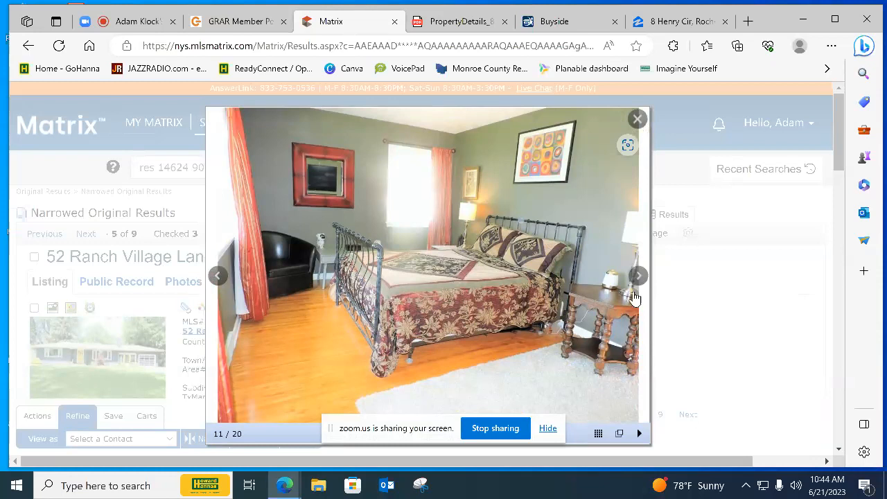
pyautogui.click(638, 275)
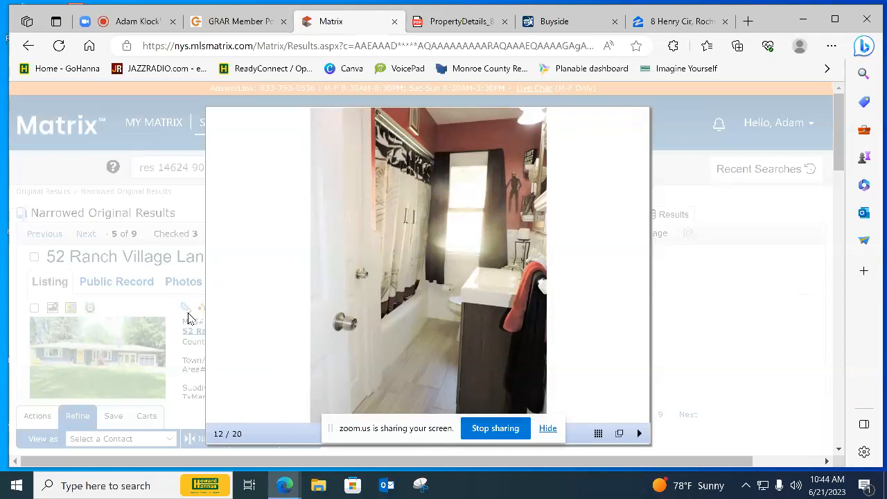
# Continue through the $180,000 listing's photos of the enclosed porch room, basement bar and nighttime exterior
pyautogui.moveTo(451, 297)
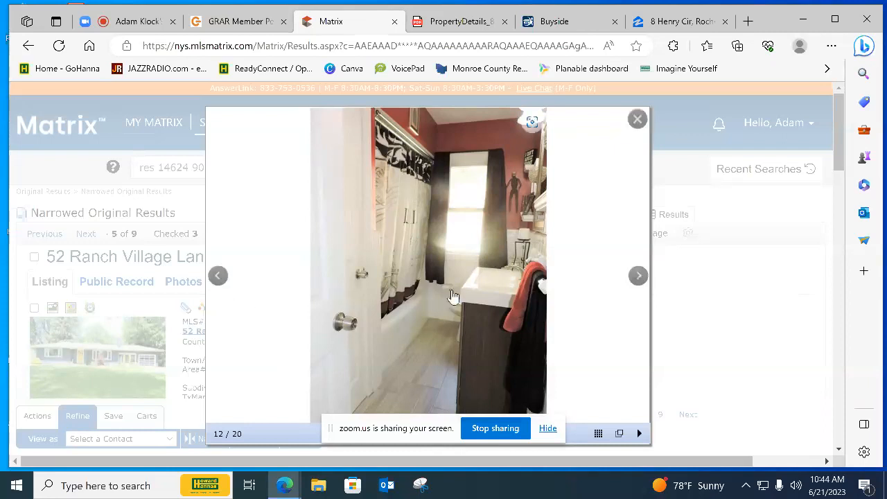
pyautogui.click(637, 275)
pyautogui.click(637, 276)
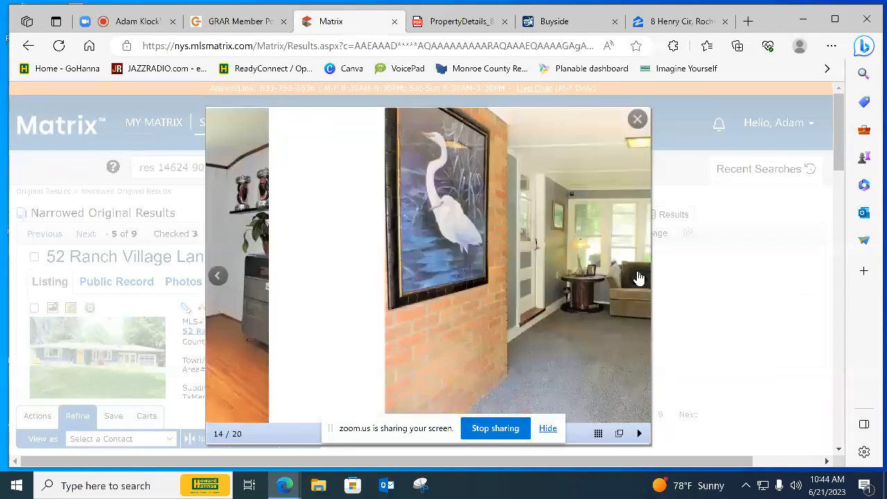
pyautogui.click(638, 276)
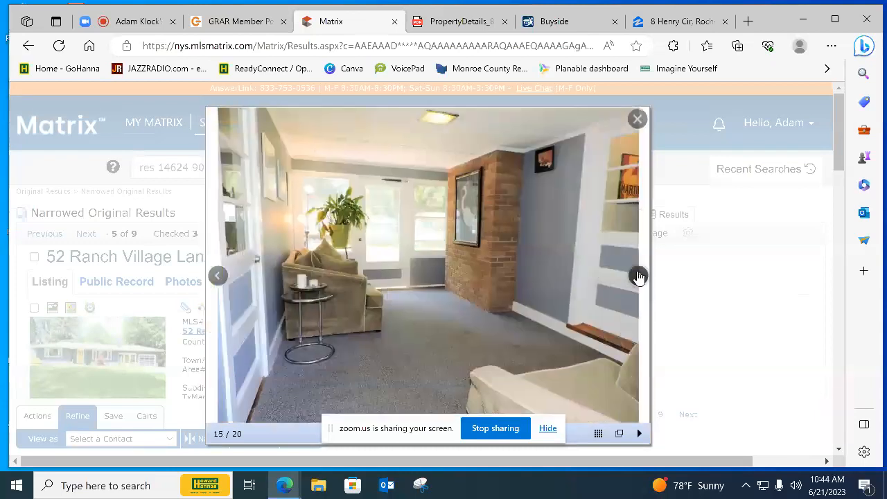
pyautogui.click(638, 277)
pyautogui.click(638, 277)
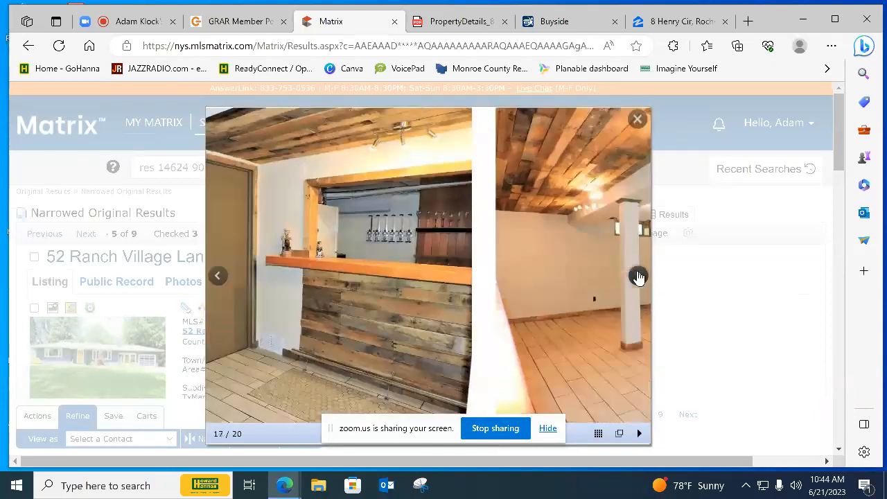
pyautogui.click(638, 277)
pyautogui.click(638, 276)
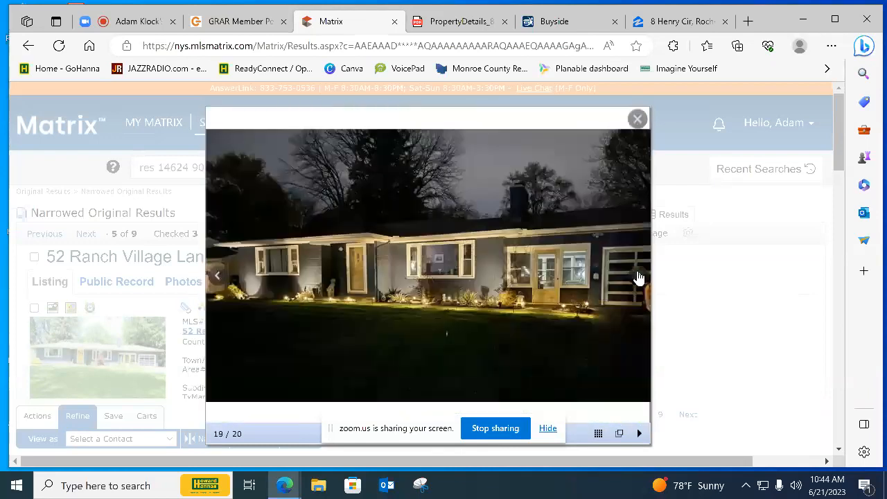
# View the $180,000 listing's last photo, close the photo viewer and check the listing as a comparable
pyautogui.click(638, 277)
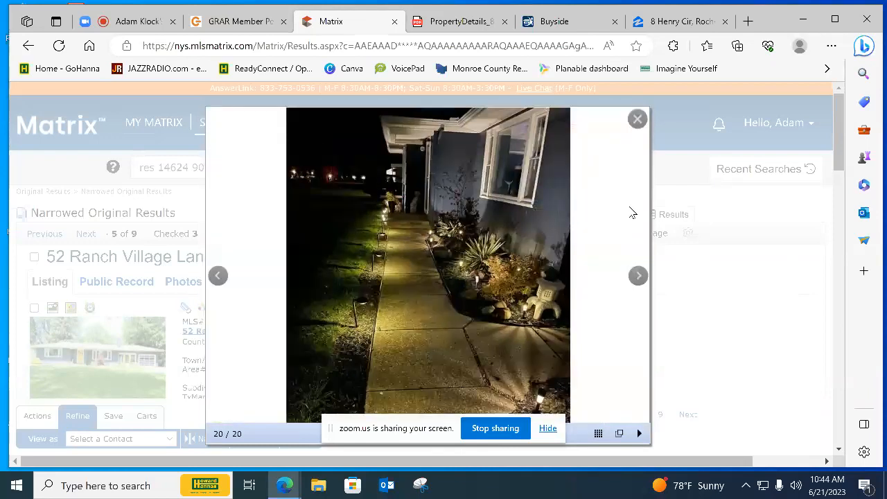
pyautogui.click(636, 118)
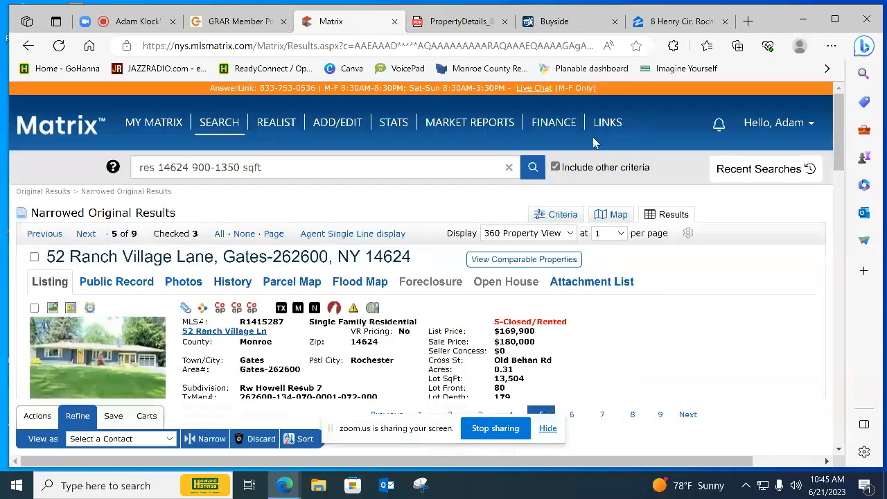
pyautogui.click(34, 257)
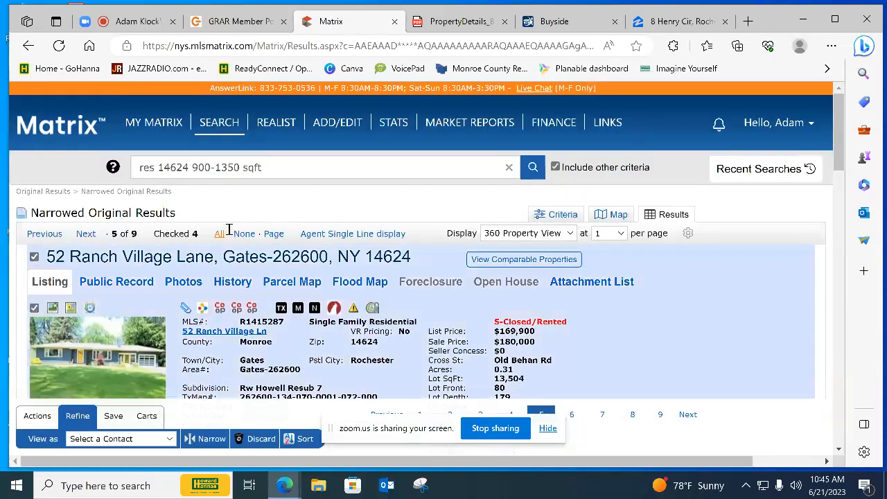
# Advance to the sixth result, sold at $175,000, and examine its photos of the exterior and three-season sun porch
pyautogui.click(86, 234)
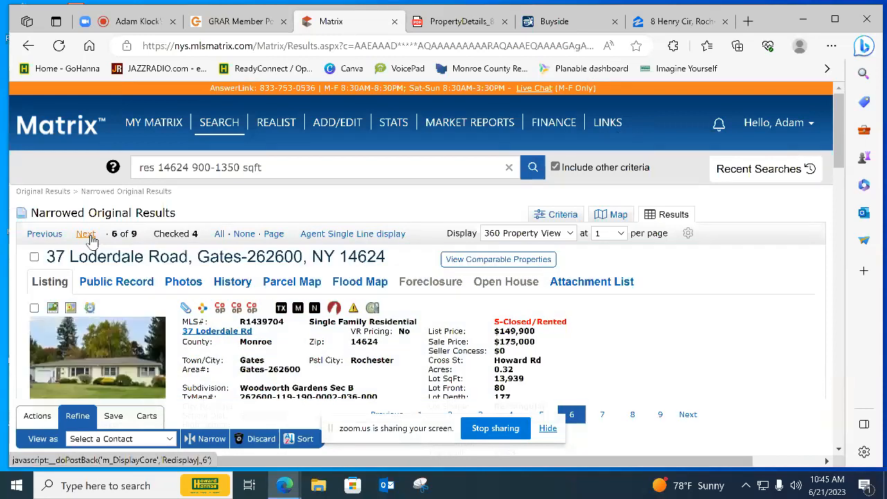
pyautogui.click(107, 358)
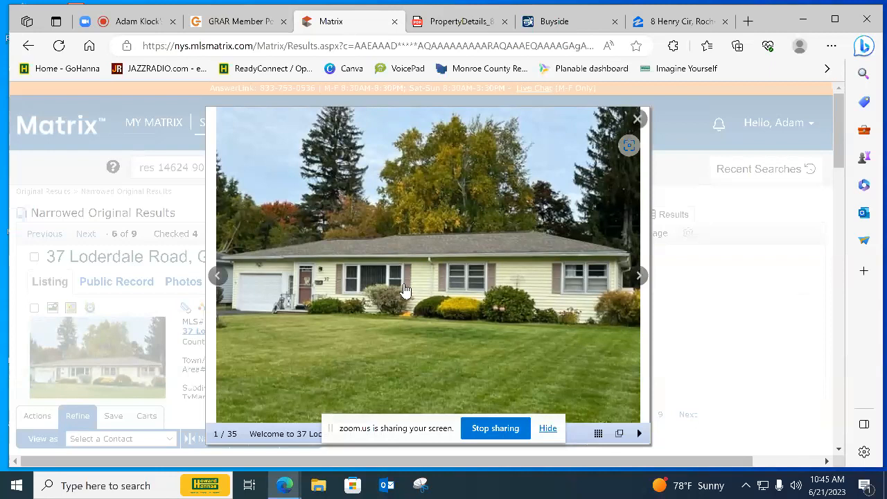
pyautogui.click(632, 277)
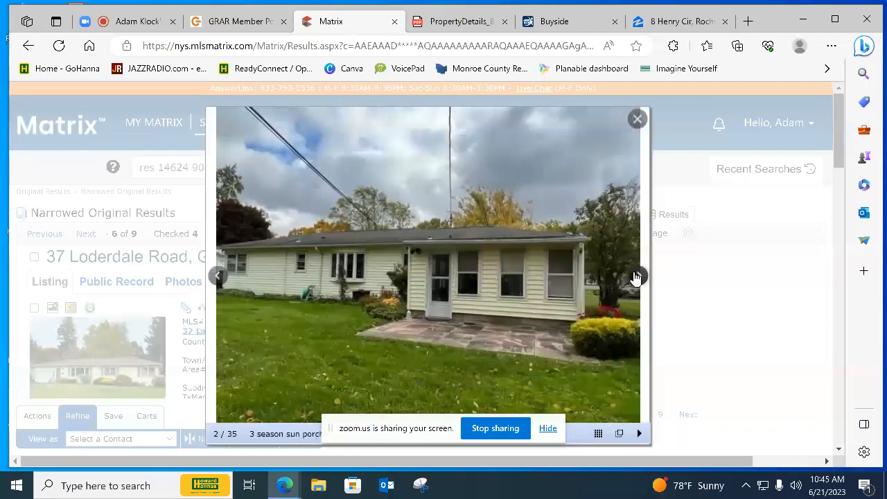
pyautogui.click(635, 277)
pyautogui.click(635, 277)
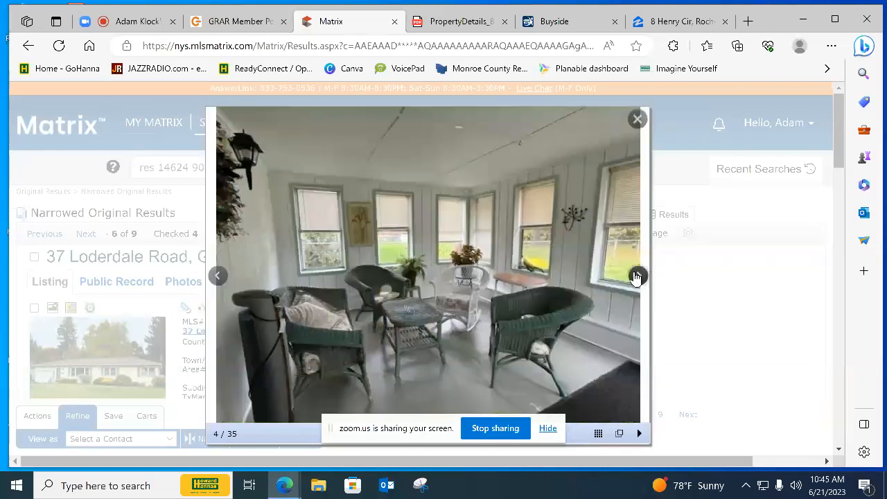
pyautogui.click(635, 277)
pyautogui.click(635, 277)
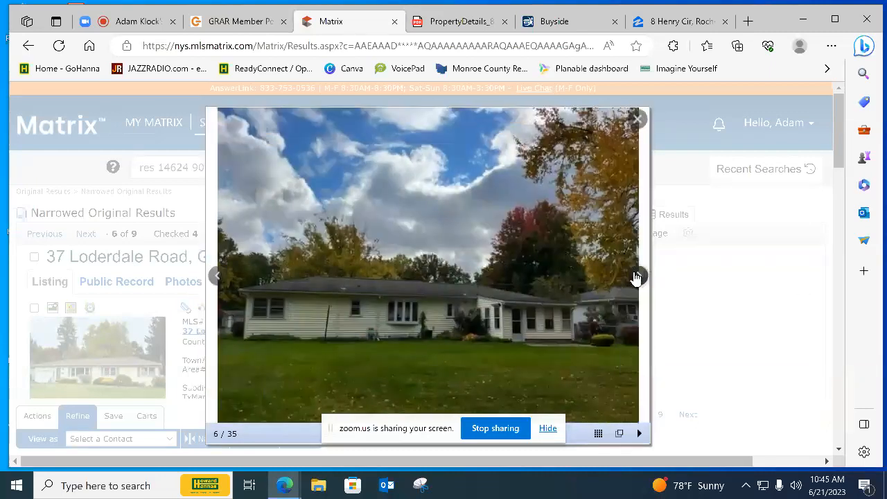
# Continue through the $175,000 listing's photos from the backyard to the red-carpeted living room
pyautogui.click(635, 277)
pyautogui.click(635, 277)
pyautogui.click(635, 277)
pyautogui.click(635, 277)
pyautogui.click(635, 277)
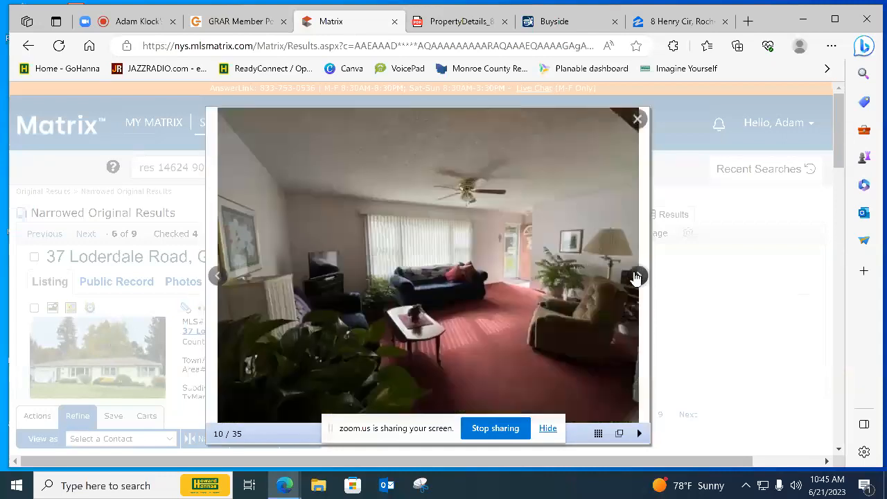
pyautogui.click(635, 277)
pyautogui.click(635, 277)
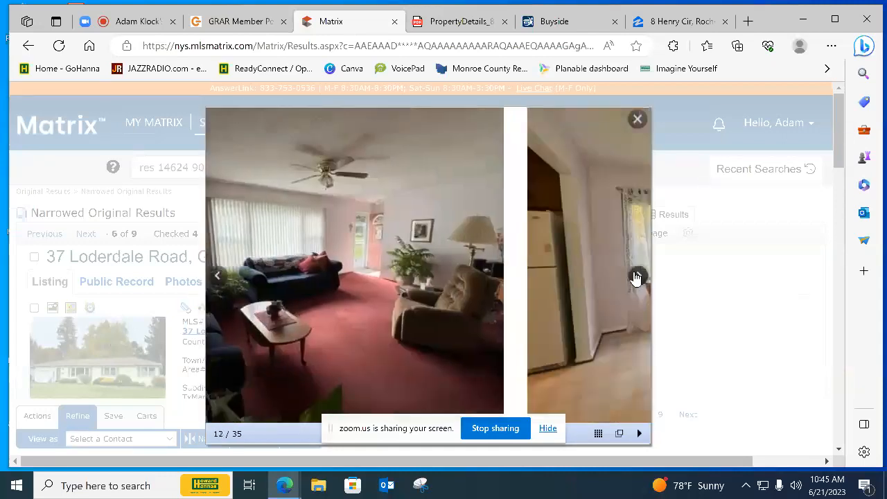
# Examine the $175,000 listing's dining area and kitchen photos to assess how updated they are
pyautogui.click(635, 277)
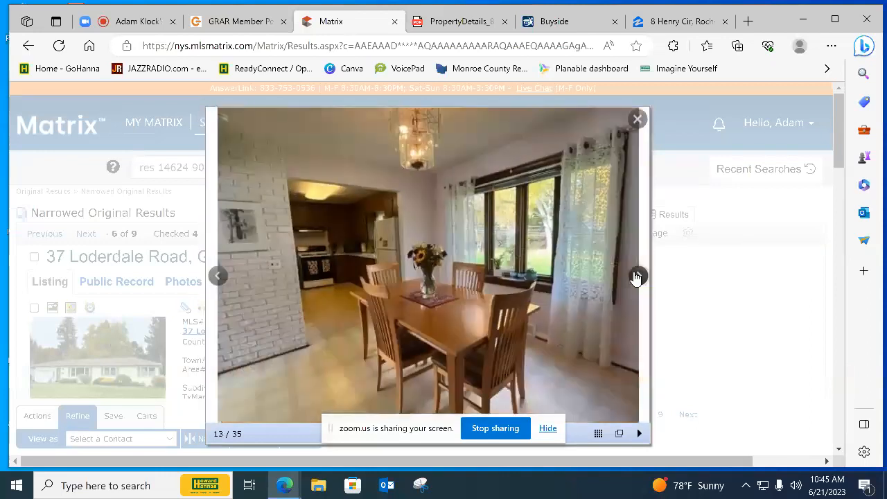
pyautogui.click(635, 277)
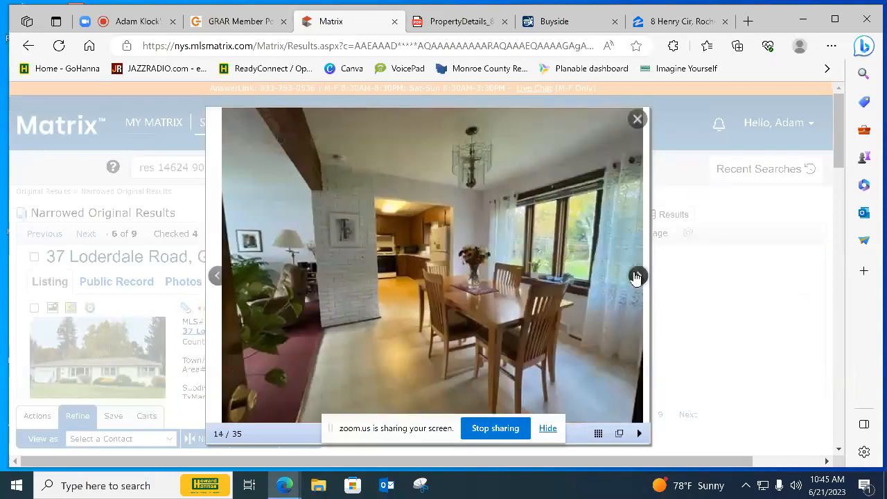
pyautogui.click(635, 277)
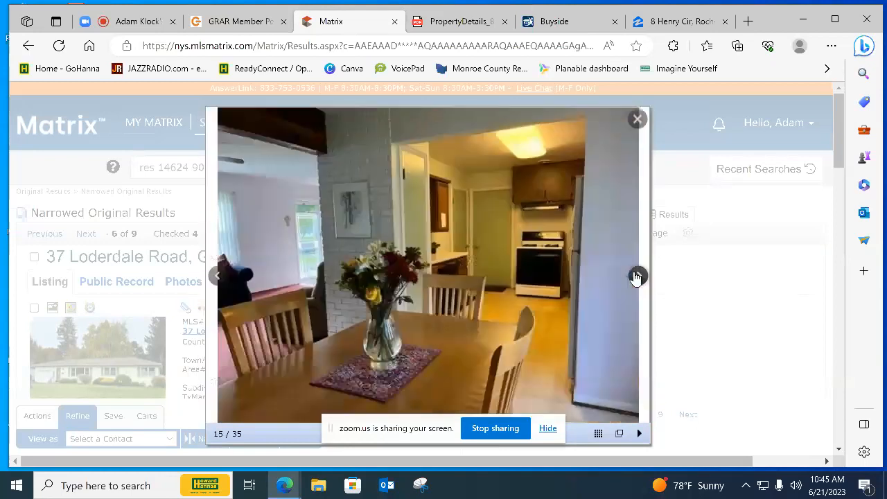
pyautogui.click(635, 277)
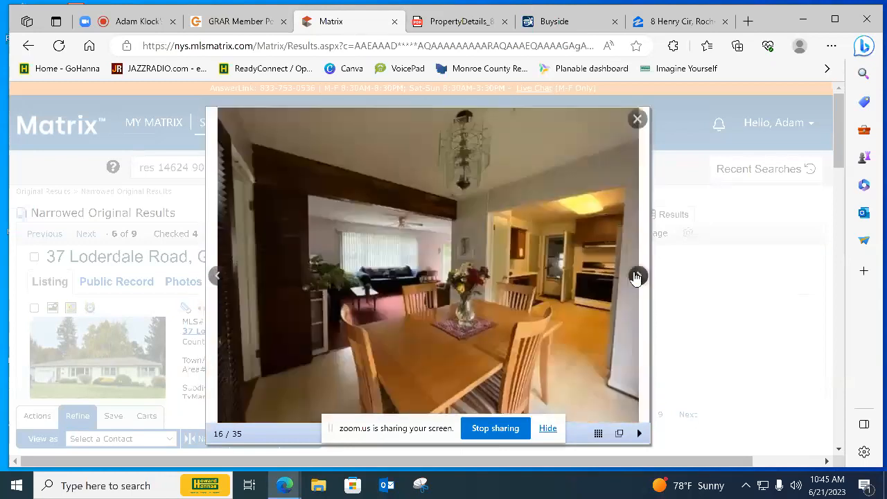
pyautogui.click(635, 277)
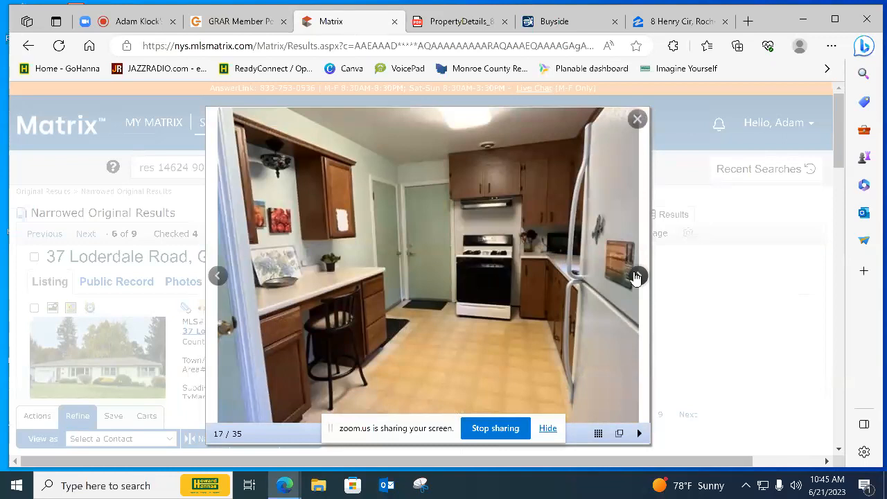
pyautogui.click(636, 277)
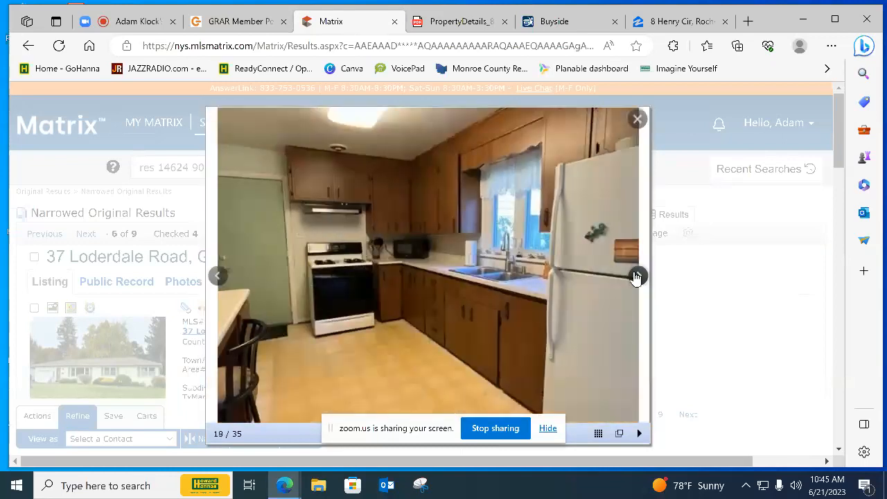
# Look through the $175,000 listing's bathroom and bedroom photos to assess their condition
pyautogui.click(636, 277)
pyautogui.click(635, 277)
pyautogui.click(636, 277)
pyautogui.click(635, 277)
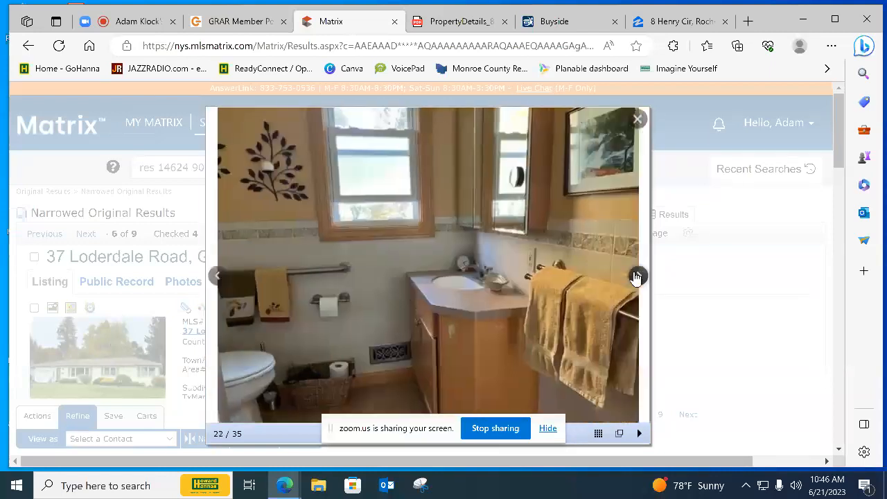
pyautogui.click(635, 277)
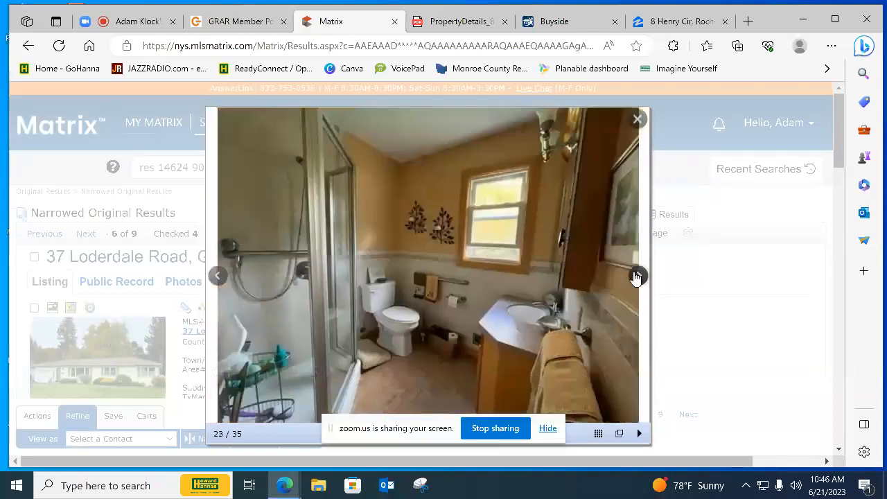
pyautogui.click(635, 277)
pyautogui.click(635, 277)
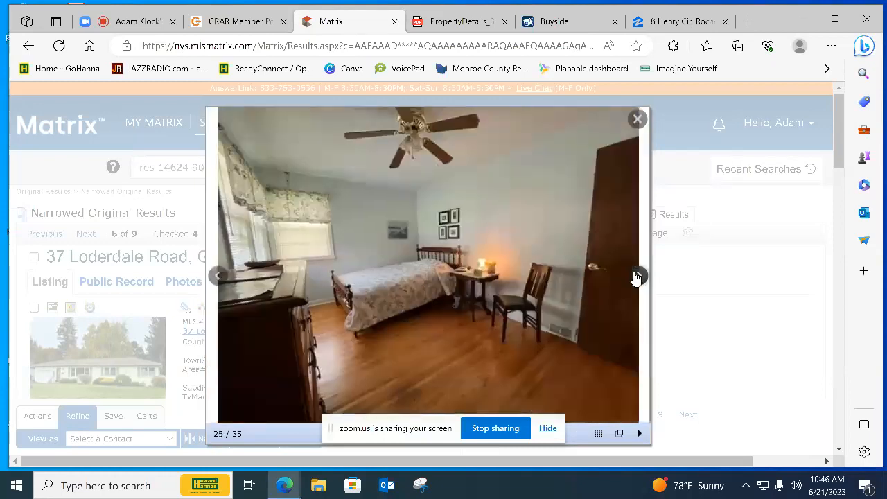
pyautogui.click(635, 277)
pyautogui.click(635, 277)
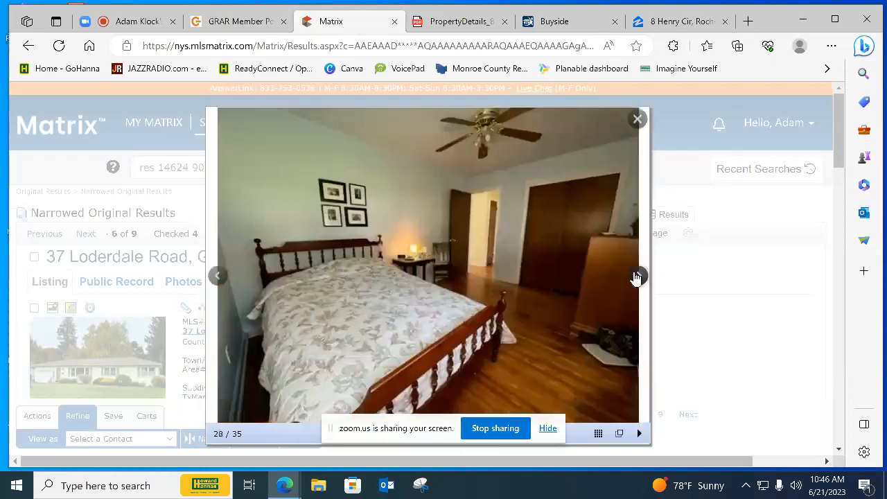
# View the $175,000 listing's photos of the laundry and office room, finished basement room, basement bathroom and unfinished basement
pyautogui.click(635, 277)
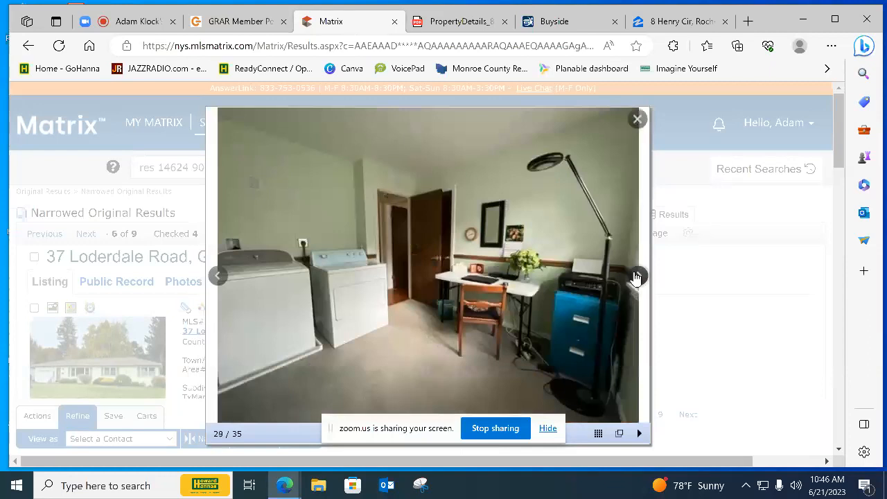
pyautogui.click(636, 278)
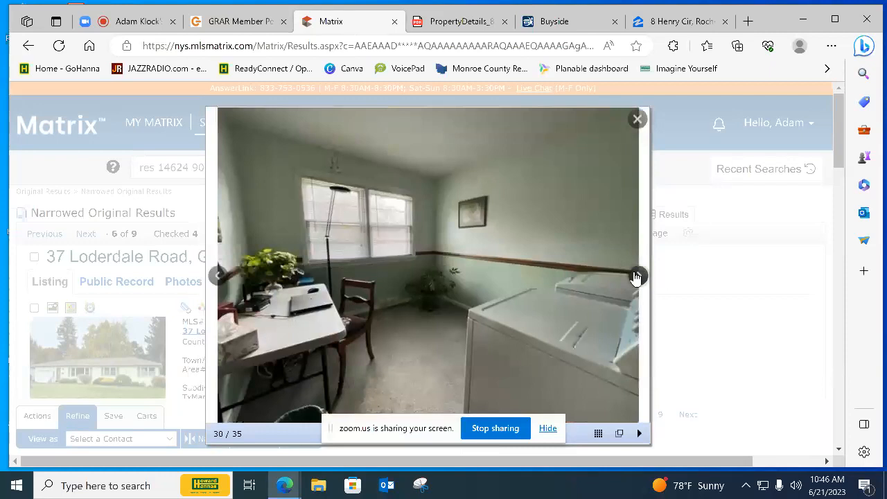
pyautogui.click(635, 278)
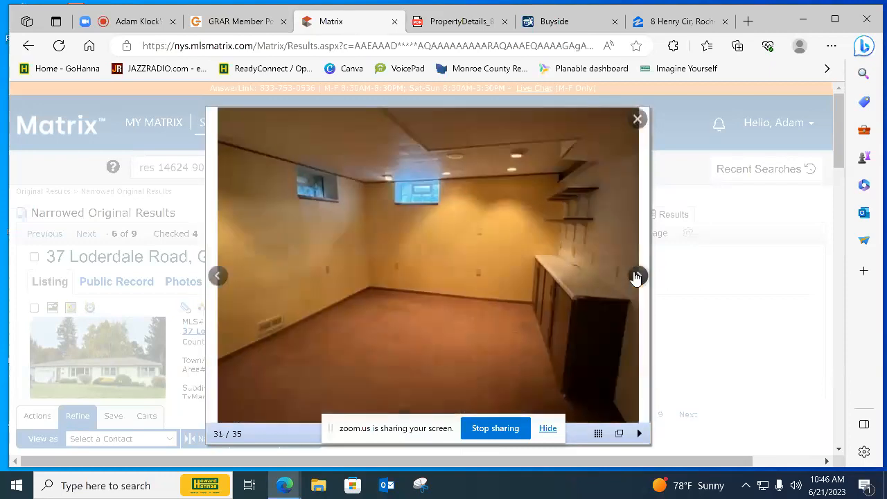
pyautogui.click(635, 277)
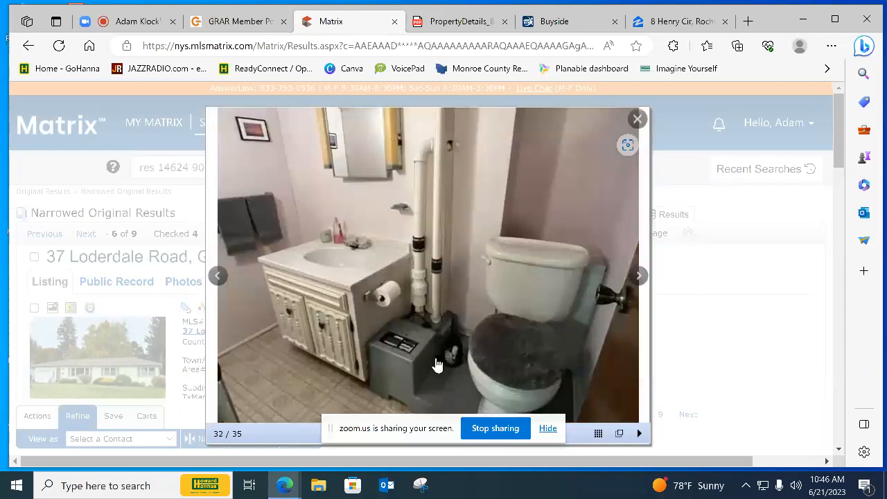
pyautogui.click(637, 276)
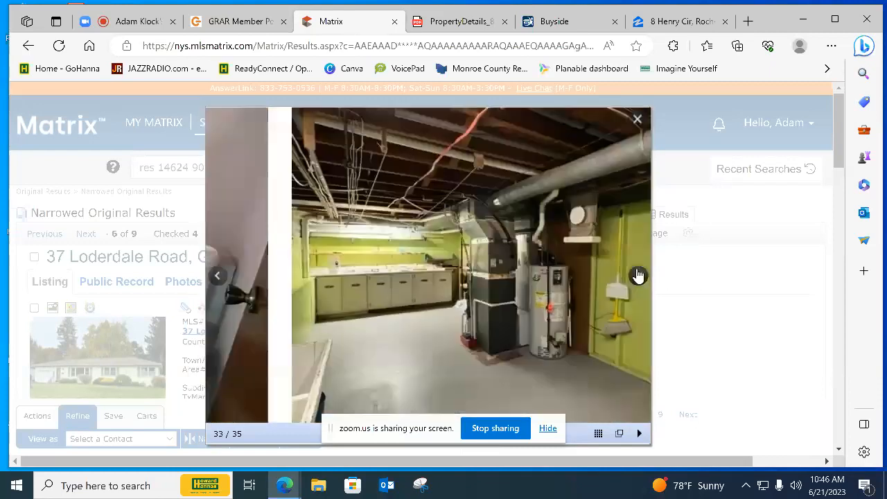
pyautogui.click(637, 275)
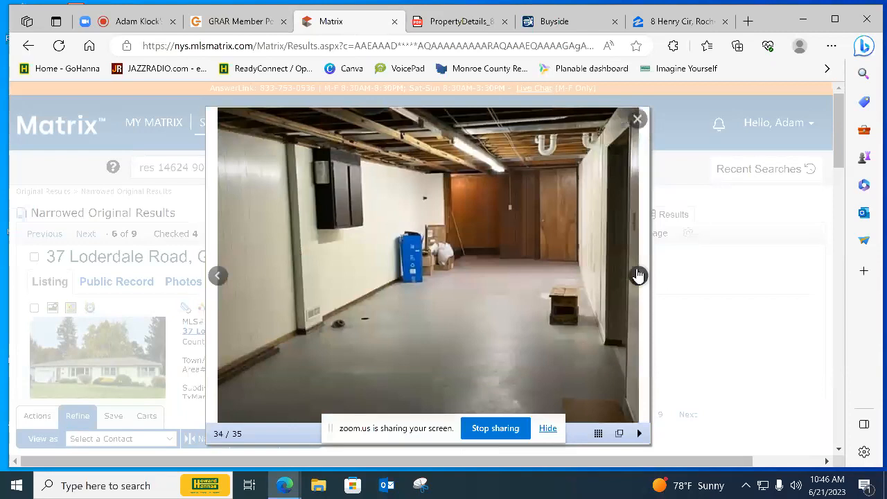
pyautogui.click(638, 276)
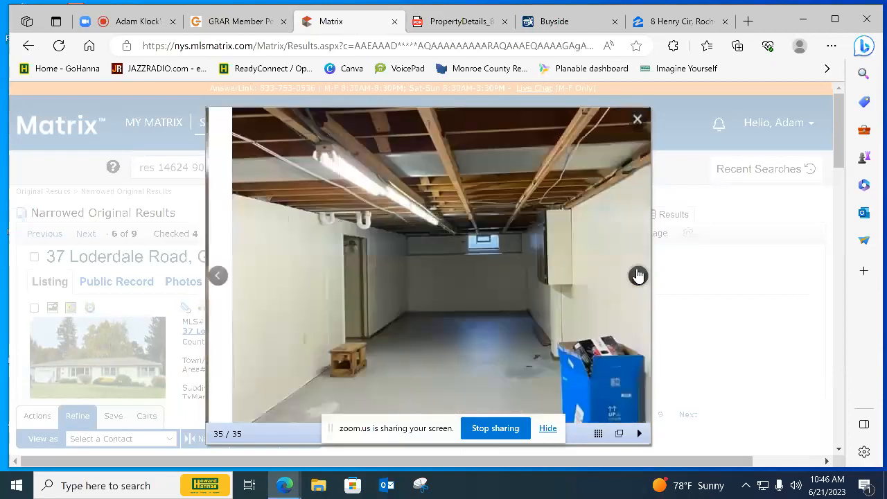
# Cycle back to the $175,000 listing's front exterior, recheck the sun porch exterior photos and close the photo viewer
pyautogui.click(638, 276)
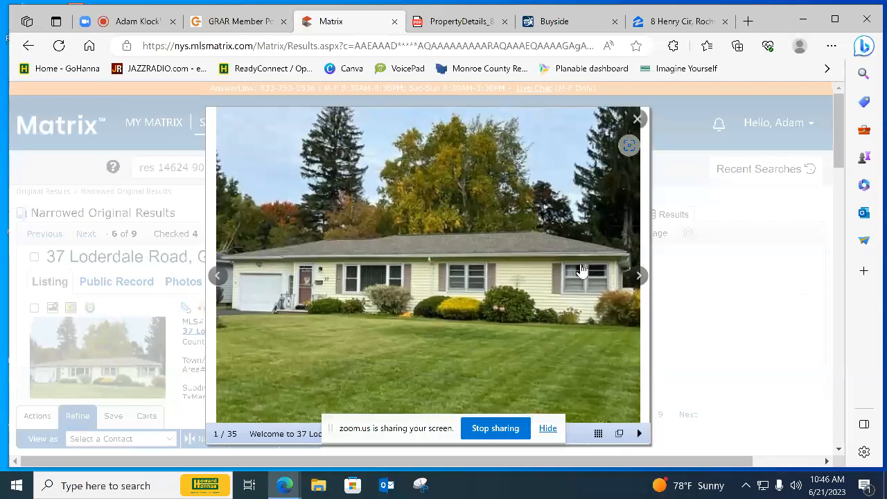
pyautogui.click(629, 280)
pyautogui.click(629, 280)
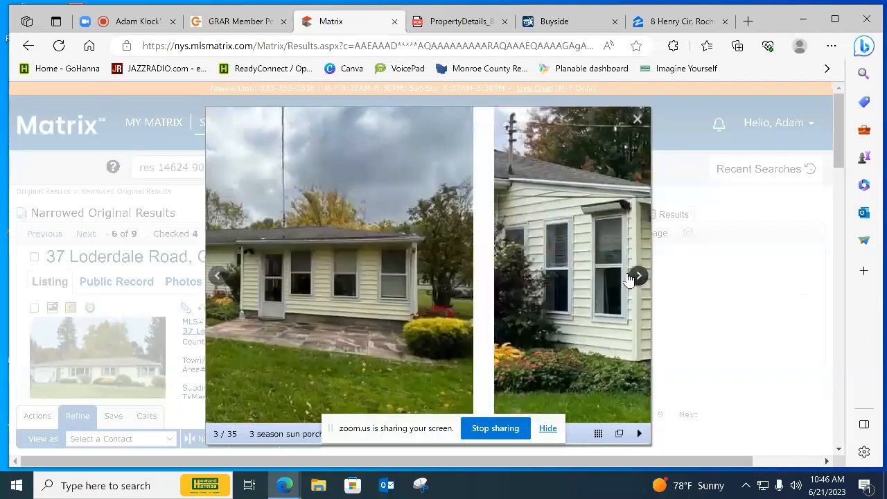
pyautogui.click(223, 279)
pyautogui.click(224, 279)
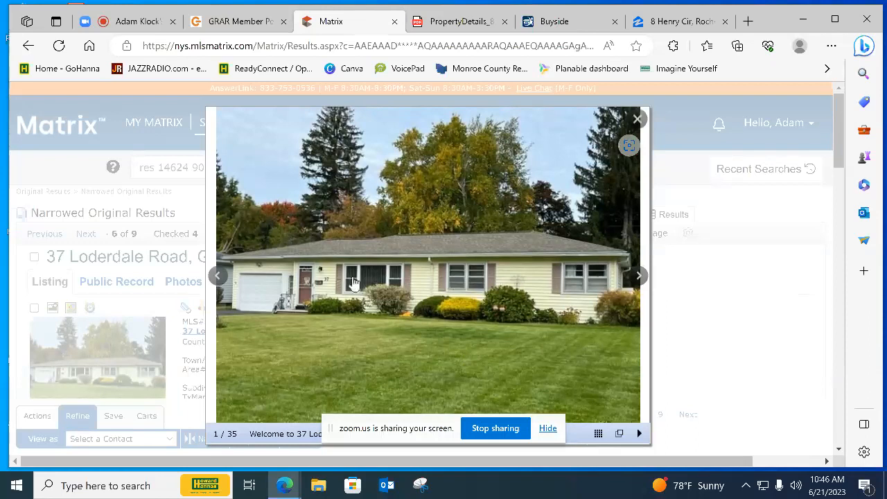
pyautogui.click(637, 119)
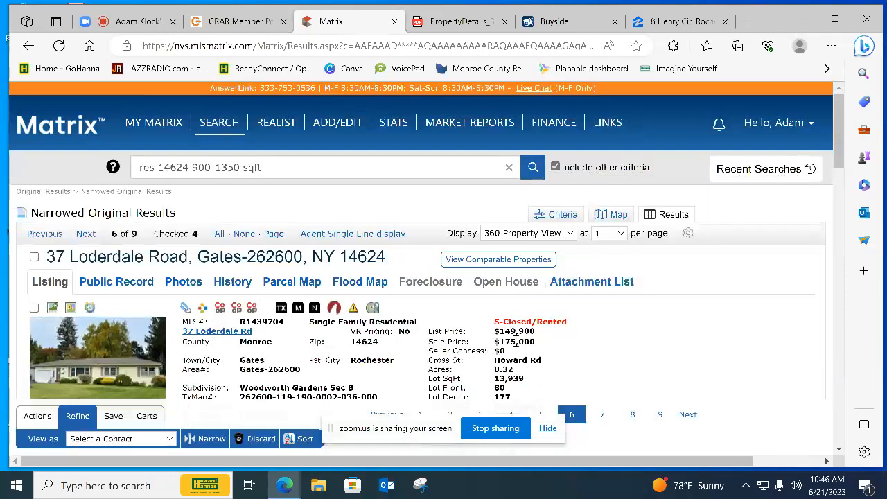
# Compare the sixth result's list price with its sale price and review its square footage, year built and listing office details
pyautogui.moveTo(496, 331); pyautogui.dragTo(543, 350)
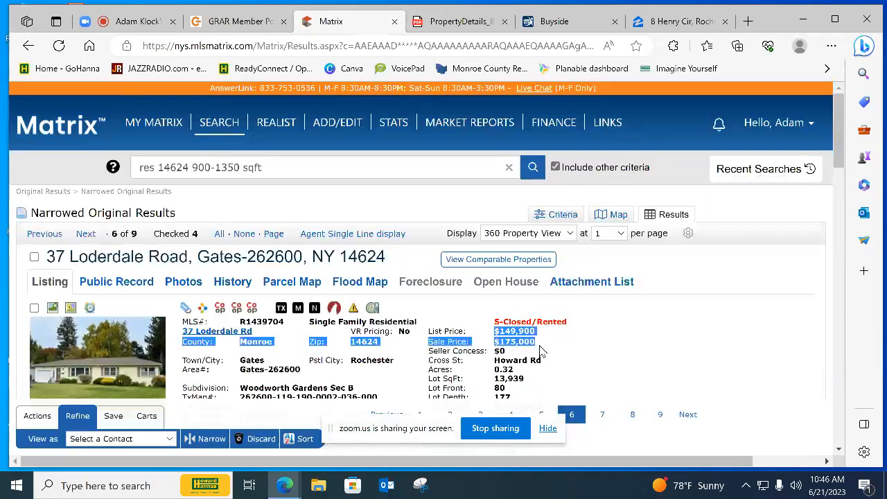
pyautogui.click(544, 350)
pyautogui.scroll(-2, 544, 349)
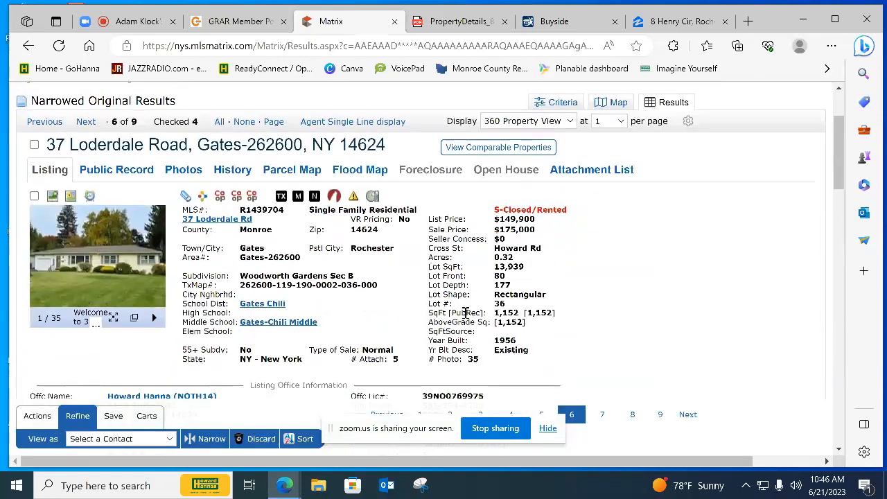
pyautogui.scroll(-3, 284, 367)
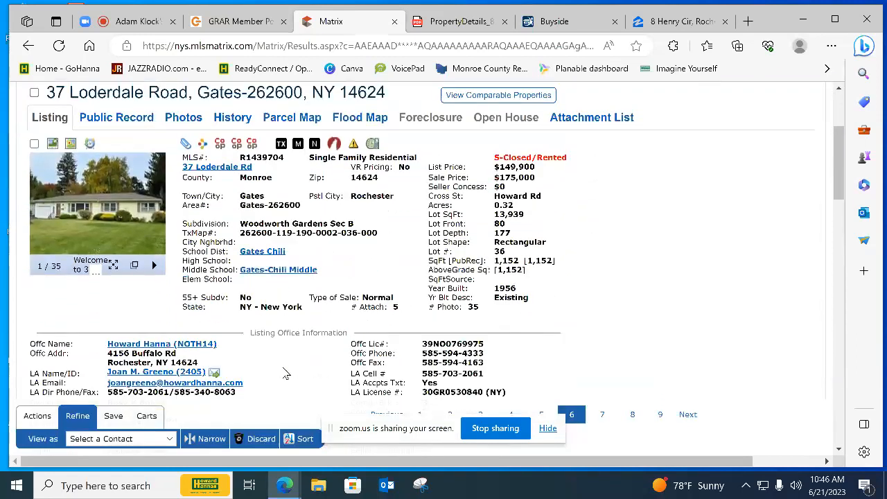
pyautogui.scroll(1, 270, 357)
pyautogui.scroll(-4, 249, 346)
pyautogui.scroll(5, 241, 348)
pyautogui.scroll(3, 240, 348)
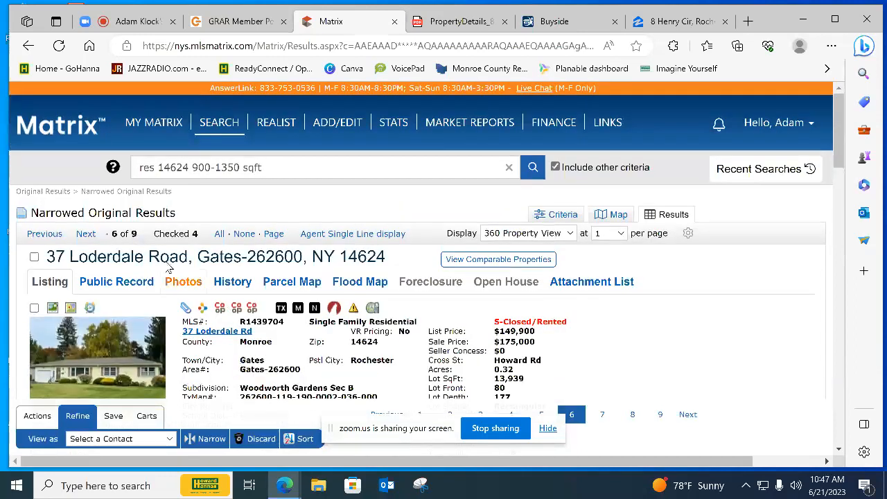
# Mark the sixth result as a chosen comparable and move on to the seventh result
pyautogui.click(34, 256)
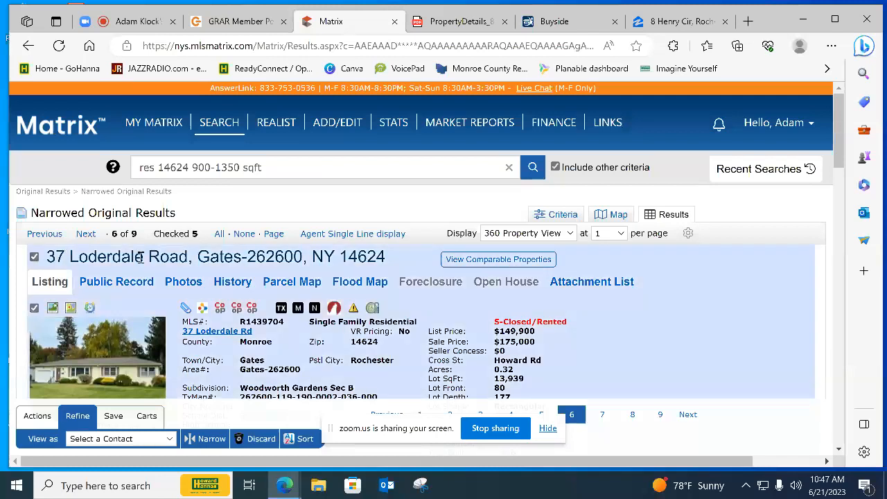
pyautogui.click(86, 236)
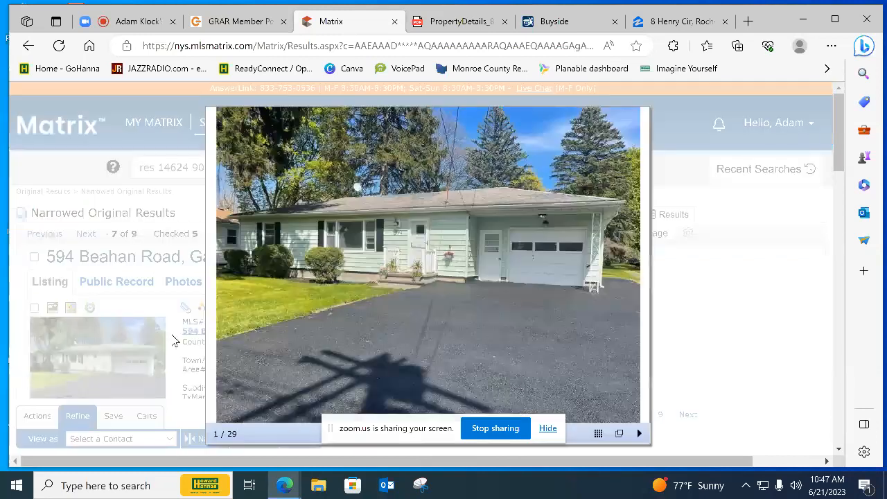
# Open the seventh result's photos and look through the front exterior, entryway and living room to assess their condition
pyautogui.click(104, 351)
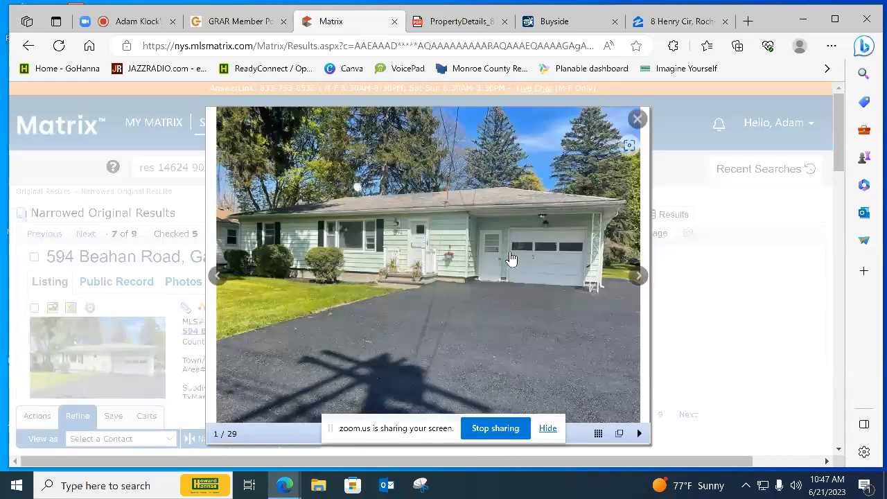
pyautogui.click(637, 275)
pyautogui.click(637, 276)
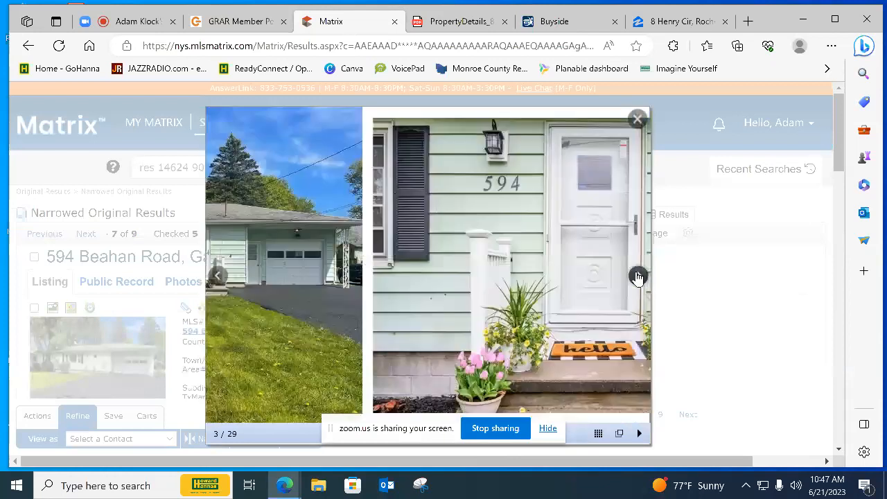
pyautogui.click(638, 277)
pyautogui.click(637, 276)
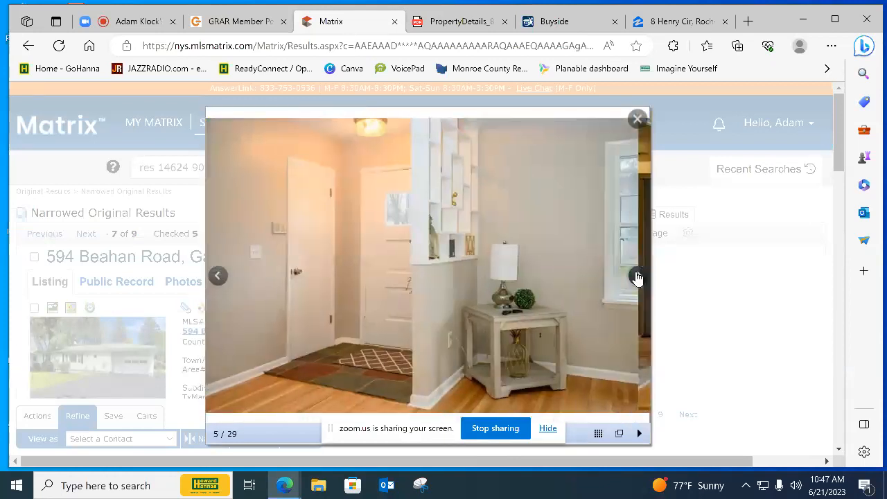
pyautogui.click(638, 276)
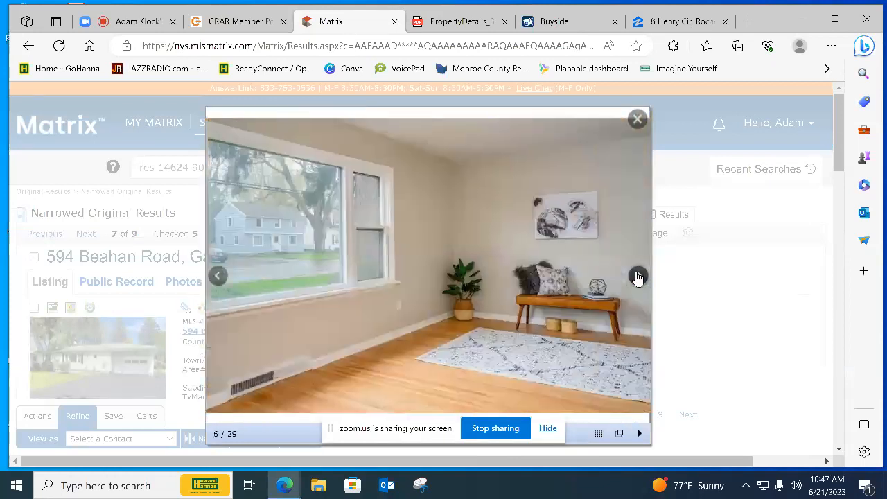
pyautogui.click(637, 276)
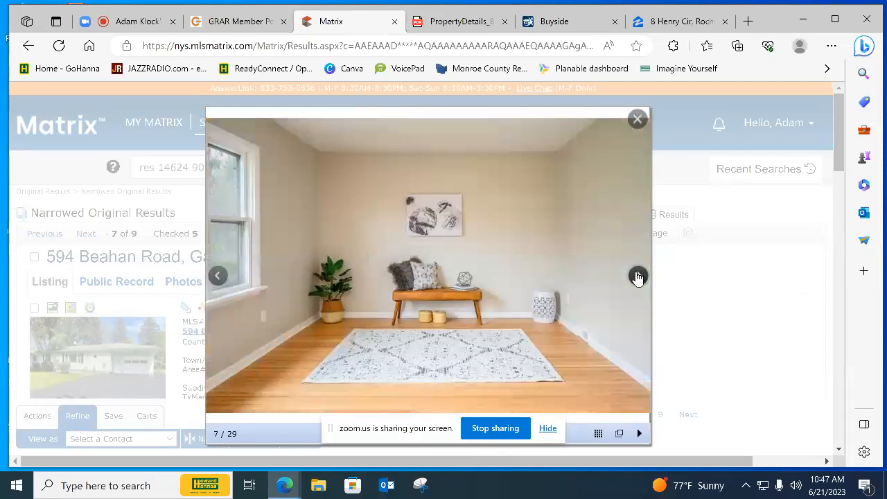
pyautogui.click(637, 277)
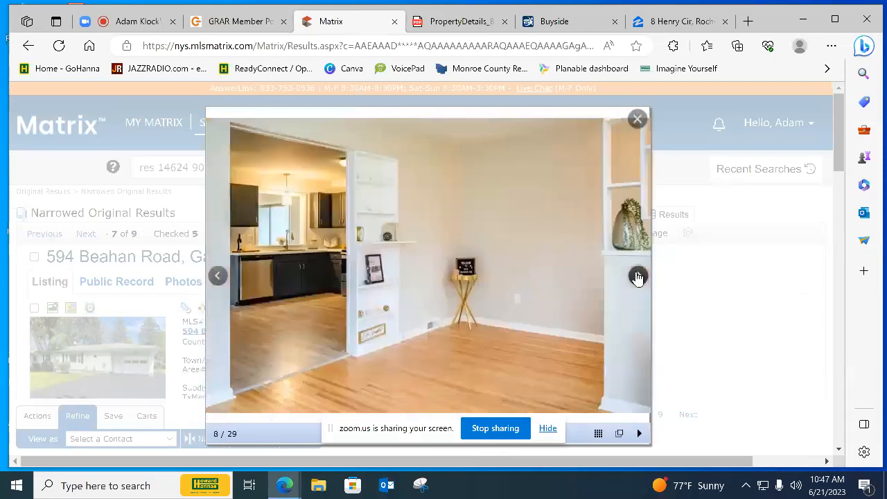
# View the seventh result's kitchen and dining area photos and close the photo viewer
pyautogui.click(637, 277)
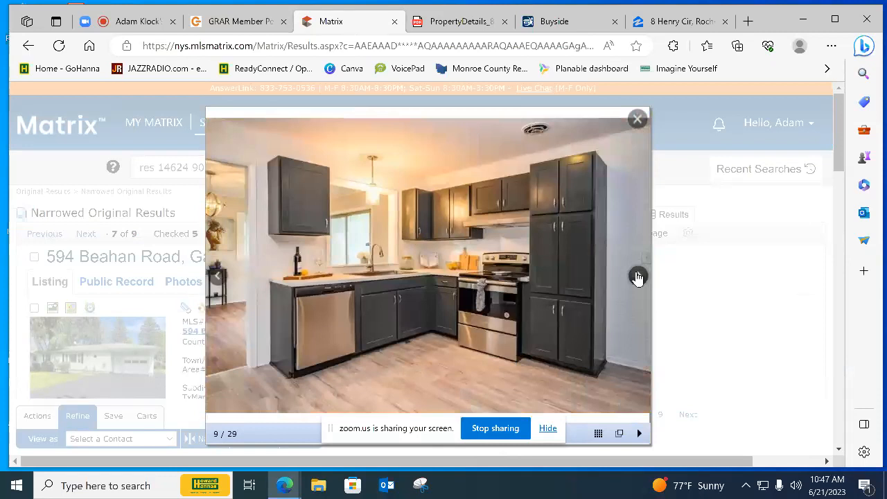
pyautogui.click(638, 277)
pyautogui.click(637, 277)
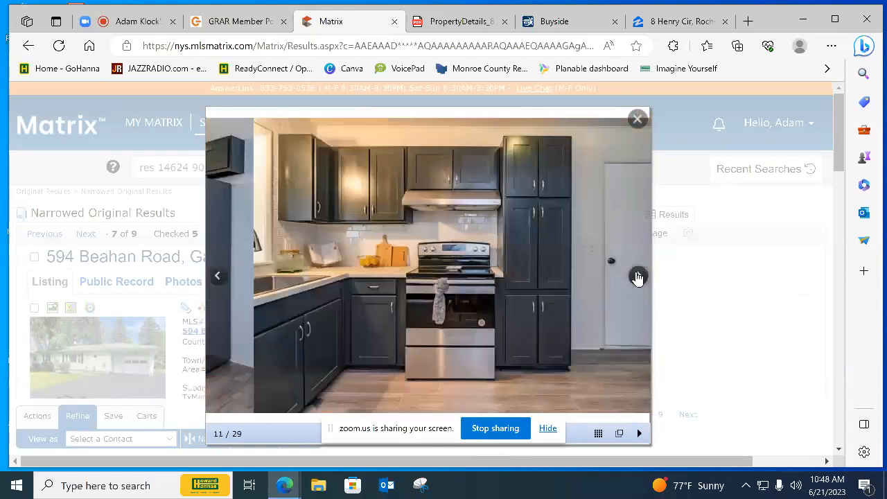
pyautogui.click(637, 278)
pyautogui.click(637, 277)
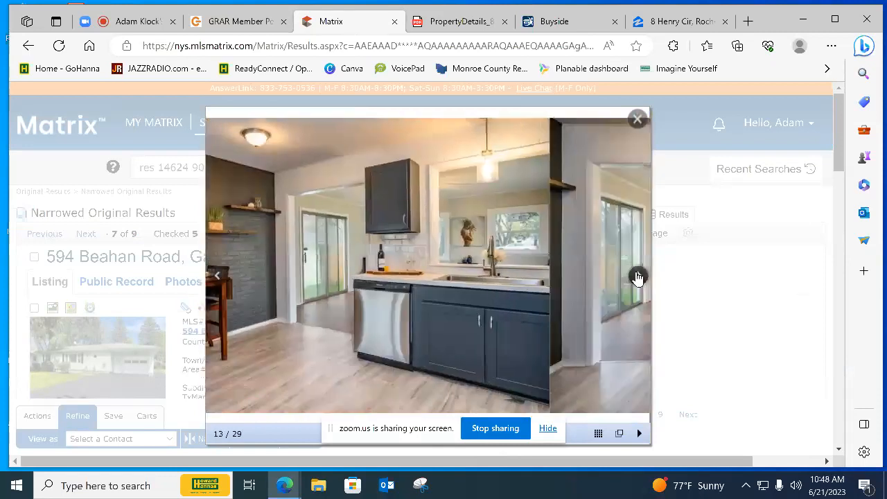
pyautogui.click(638, 277)
pyautogui.click(637, 277)
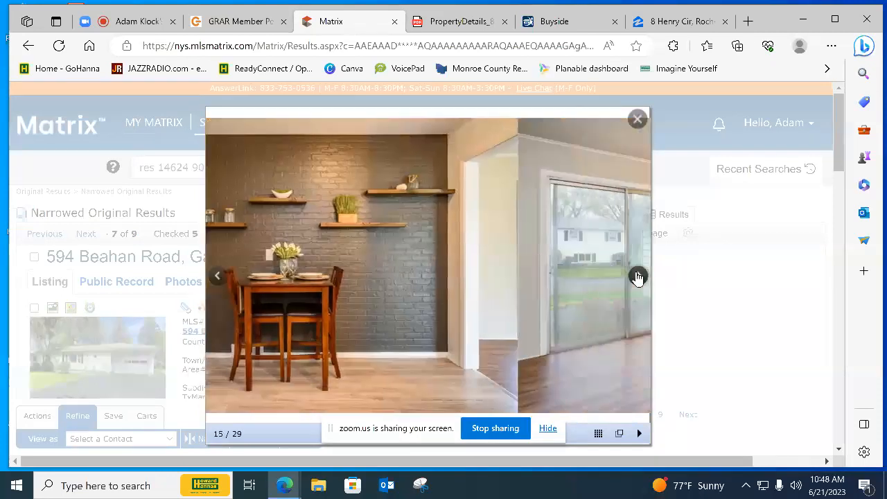
pyautogui.click(634, 119)
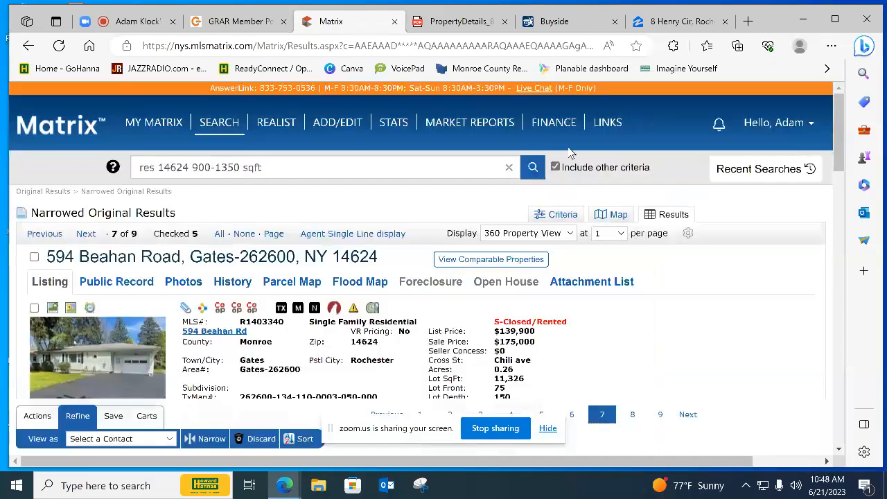
# Move on to the eighth result and look through its photos of the front exterior, laundry area and kitchen
pyautogui.click(88, 235)
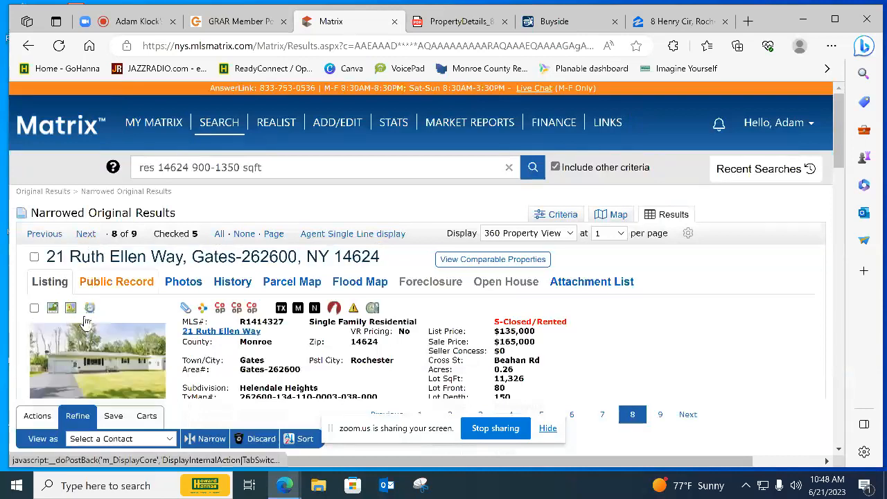
pyautogui.click(82, 367)
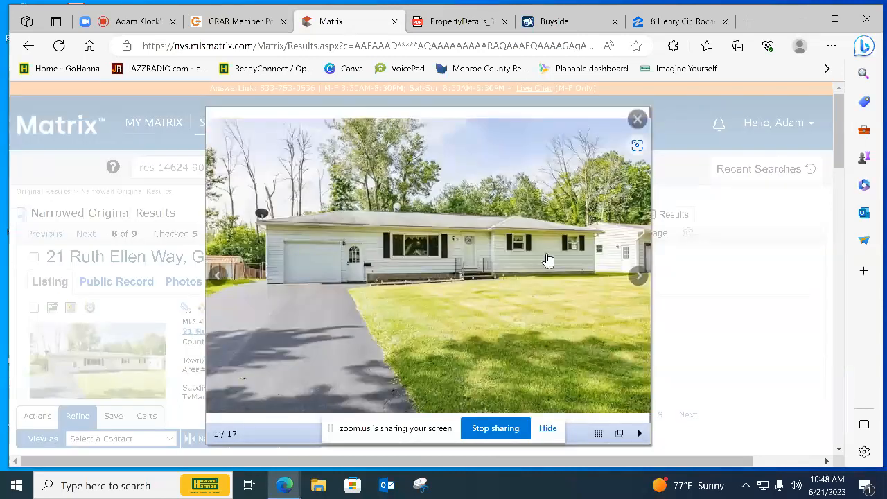
pyautogui.click(636, 276)
pyautogui.click(636, 276)
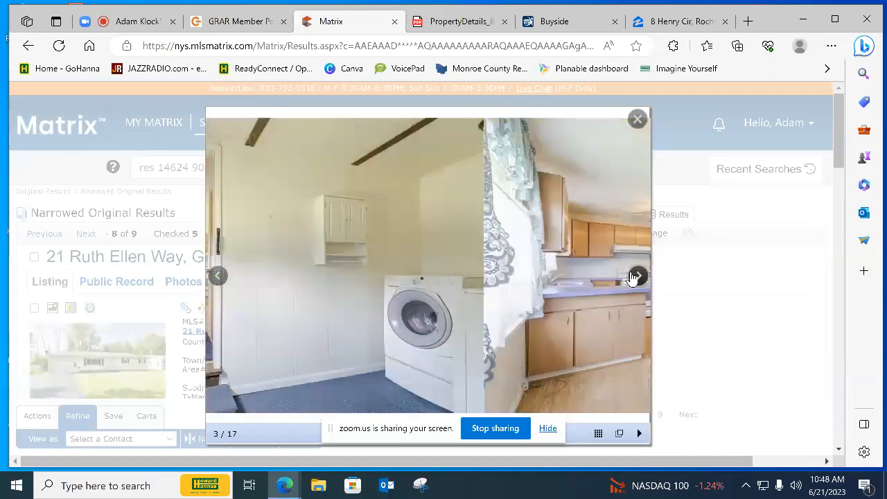
pyautogui.click(635, 275)
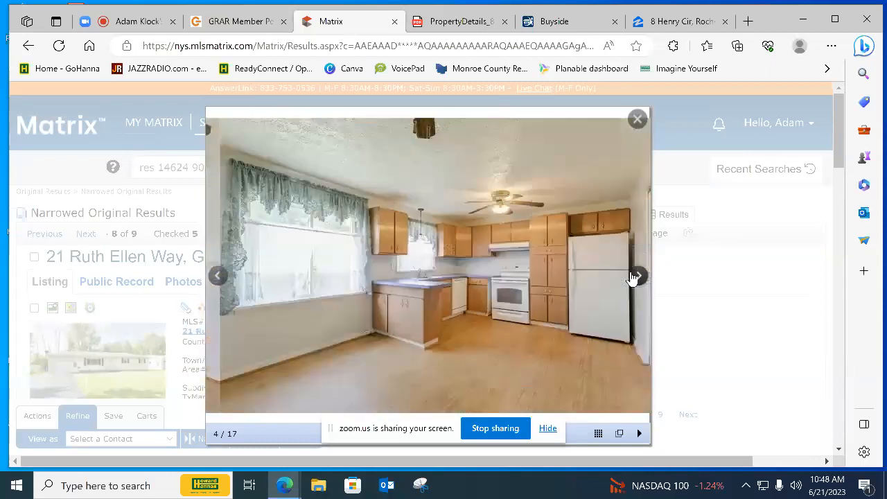
pyautogui.click(636, 275)
pyautogui.click(635, 276)
pyautogui.click(635, 276)
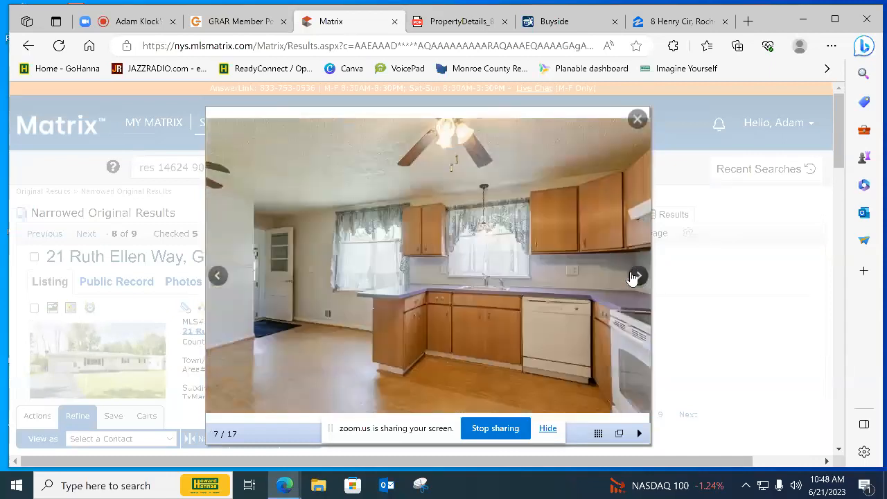
# Look through the eighth result's living room, bathroom and bedroom photos to assess their condition
pyautogui.click(635, 275)
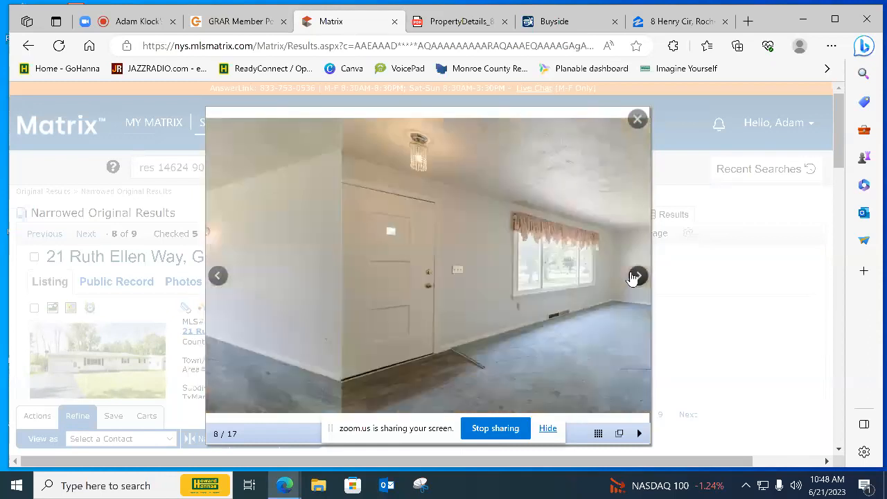
pyautogui.click(634, 275)
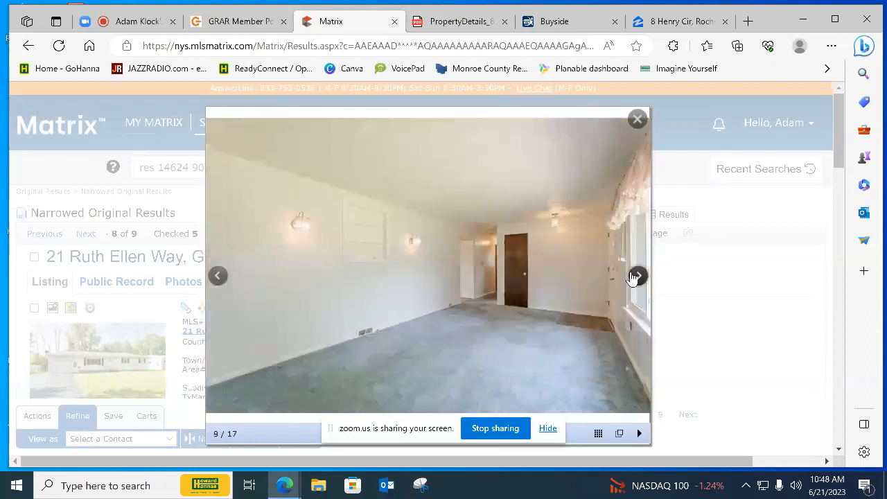
pyautogui.click(635, 276)
pyautogui.click(635, 275)
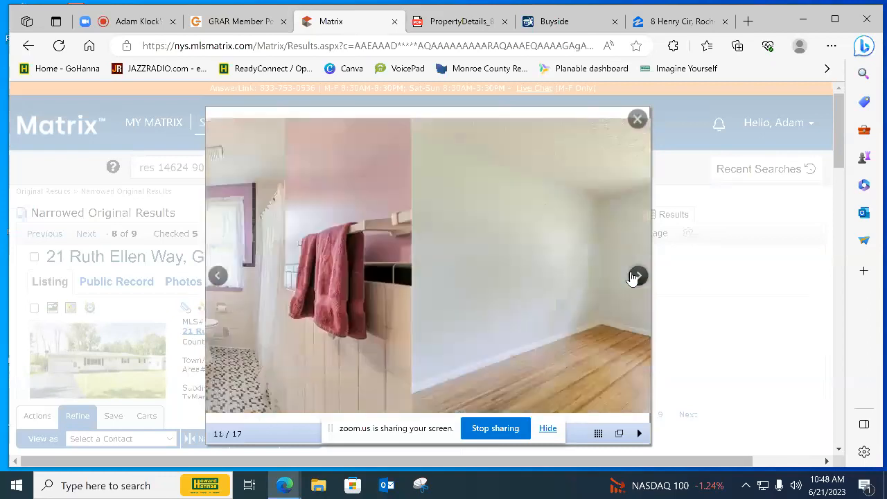
pyautogui.click(635, 276)
pyautogui.click(634, 275)
pyautogui.click(635, 276)
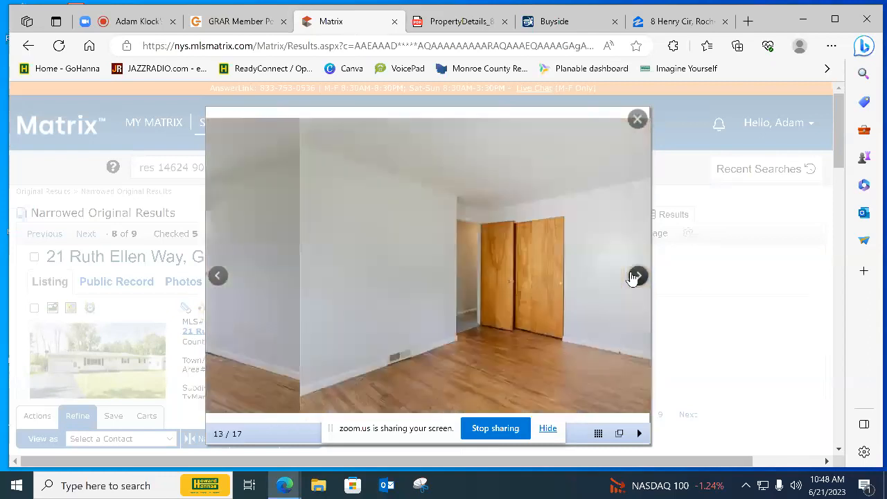
pyautogui.click(635, 276)
pyautogui.click(634, 275)
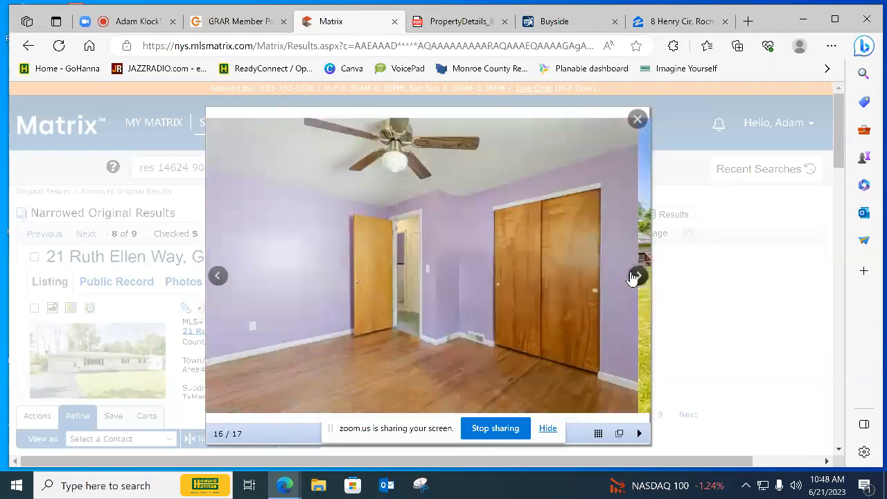
# View the eighth result's backyard photo, cycle back through the first photos and close the photo viewer
pyautogui.click(635, 275)
pyautogui.click(635, 276)
pyautogui.click(634, 276)
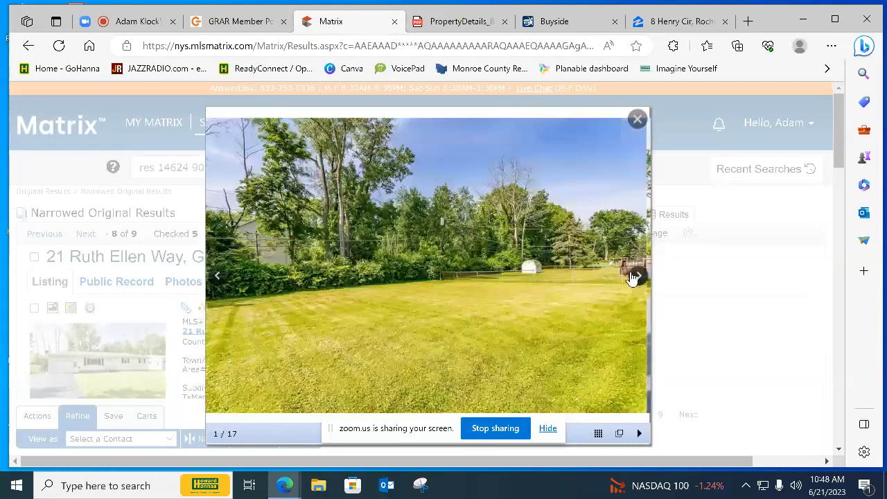
pyautogui.click(634, 276)
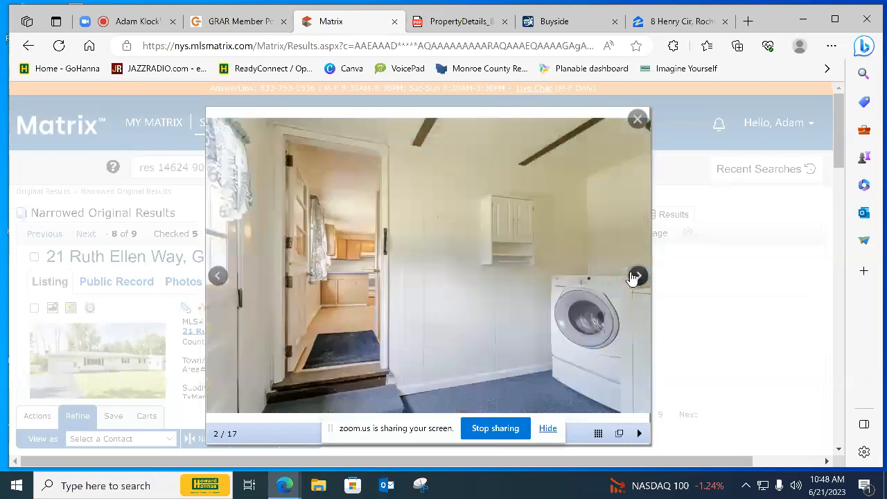
pyautogui.click(635, 275)
pyautogui.click(637, 118)
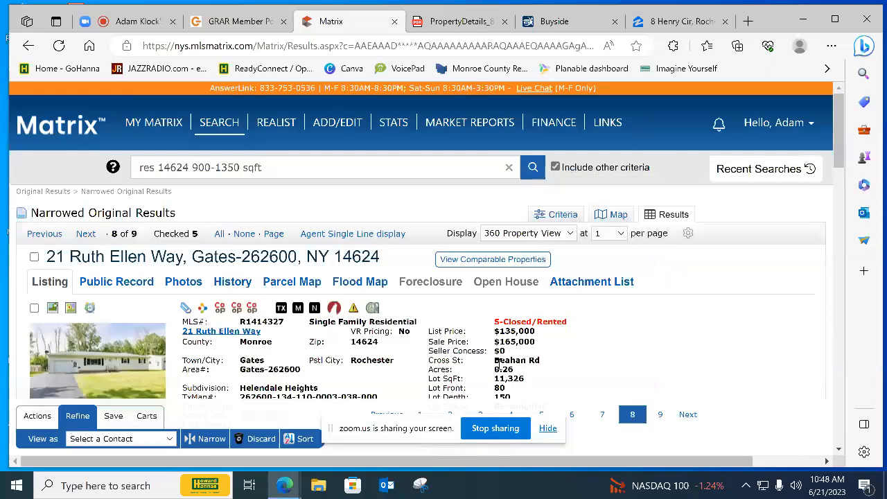
# Review the eighth result's square footage, year built, private and public remarks, features, and pending and comp information
pyautogui.scroll(-3, 488, 368)
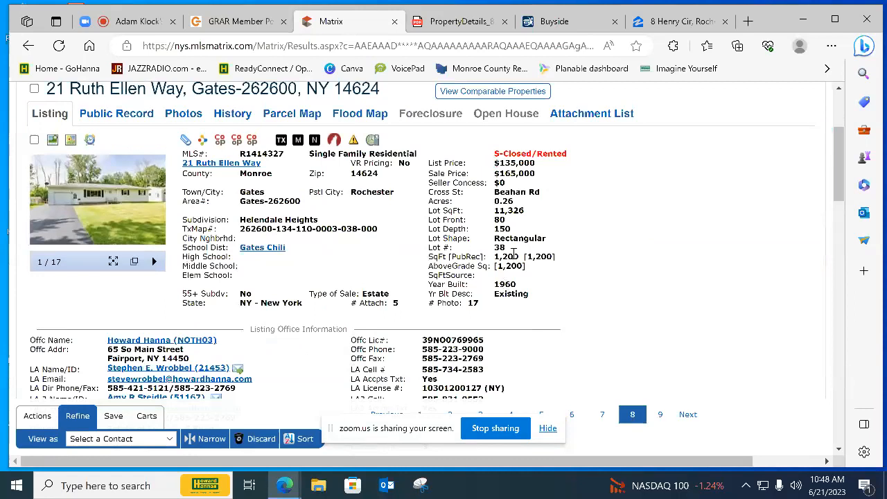
pyautogui.scroll(-3, 499, 277)
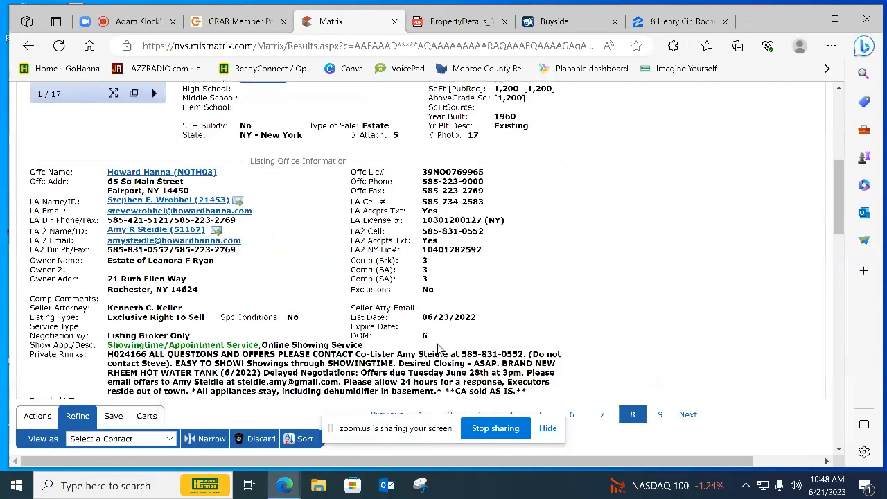
pyautogui.scroll(-10, 462, 321)
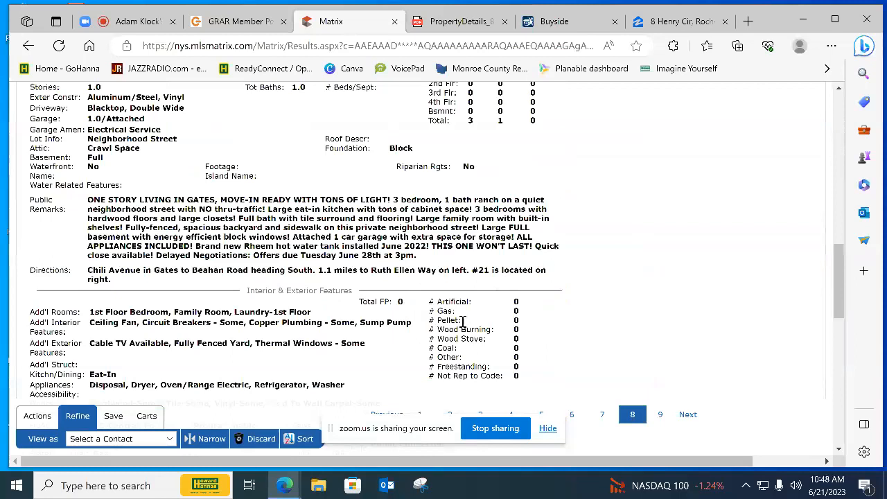
pyautogui.scroll(-11, 462, 320)
pyautogui.scroll(1, 464, 327)
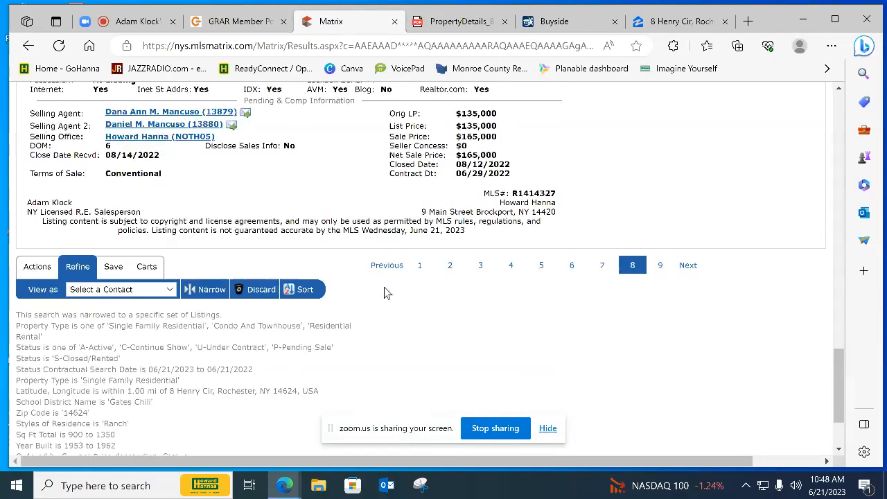
# Reopen the eighth result's photos and return to the laundry area photo showing the doorway into the kitchen
pyautogui.scroll(12, 384, 287)
pyautogui.scroll(2, 384, 286)
pyautogui.scroll(-3, 108, 347)
pyautogui.scroll(2, 107, 305)
pyautogui.click(103, 288)
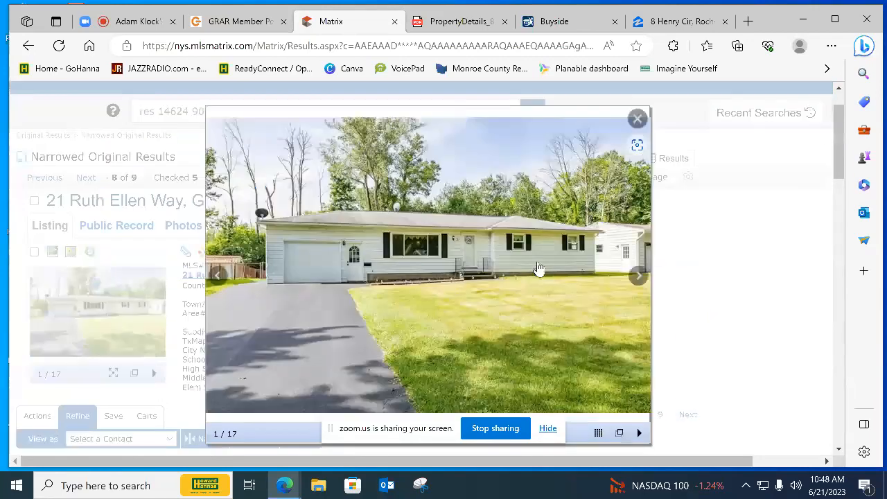
pyautogui.click(636, 277)
pyautogui.click(636, 276)
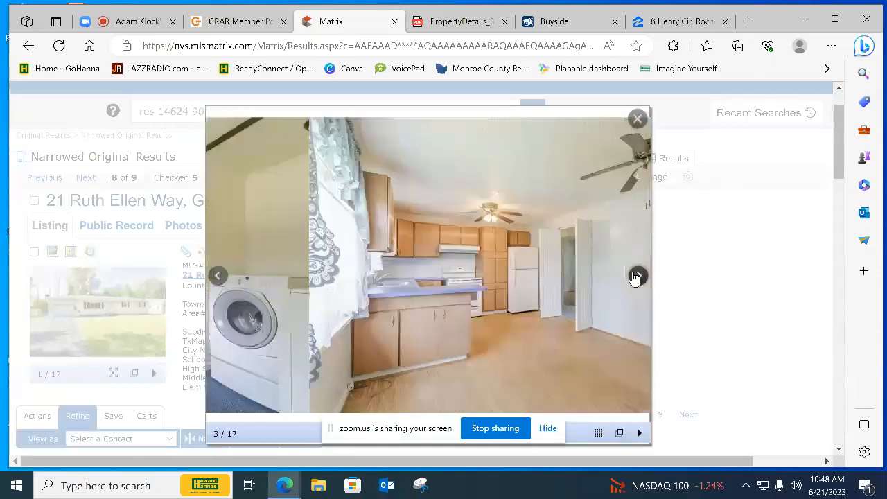
pyautogui.click(636, 276)
pyautogui.click(217, 275)
pyautogui.click(217, 275)
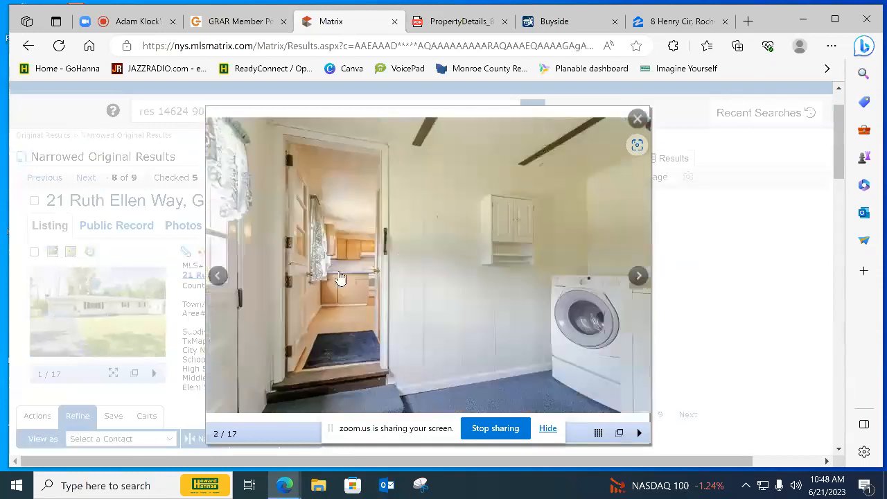
# Look through the eighth result's kitchen, dining and living room photos to assess their condition, and close the photo viewer
pyautogui.click(636, 275)
pyautogui.click(637, 276)
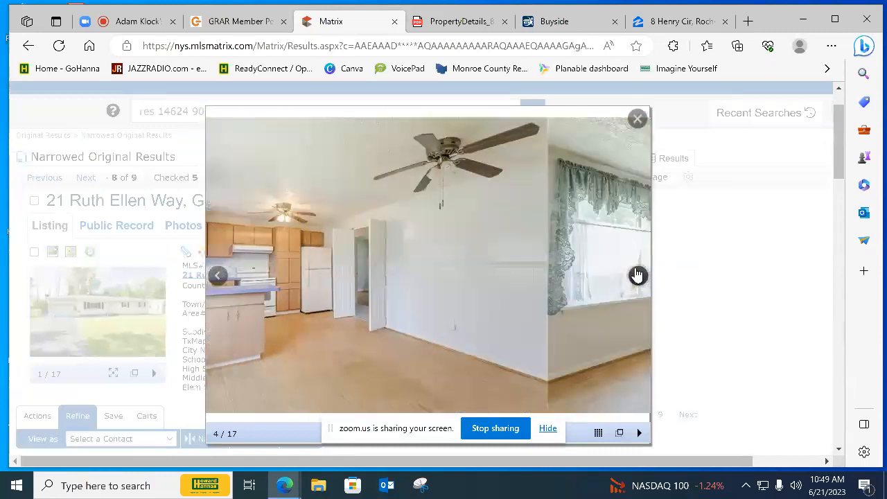
pyautogui.click(637, 275)
pyautogui.click(637, 276)
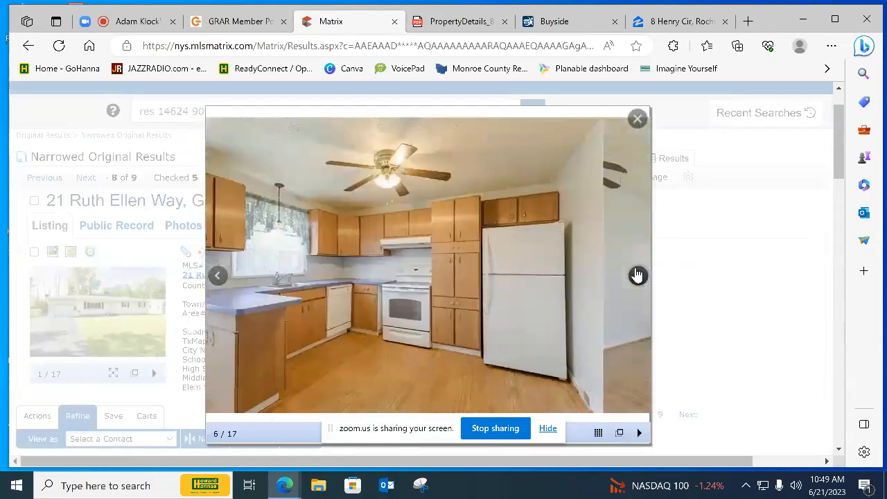
pyautogui.click(636, 276)
pyautogui.click(637, 276)
pyautogui.click(637, 276)
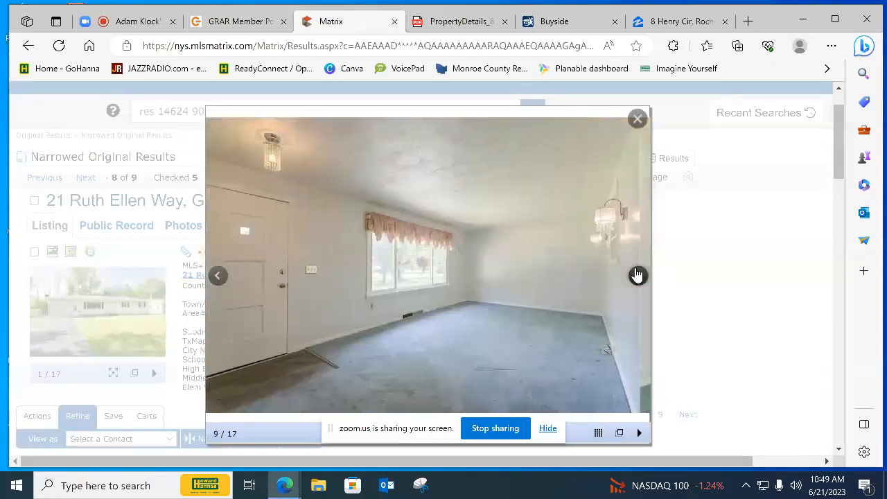
pyautogui.click(637, 275)
pyautogui.click(637, 119)
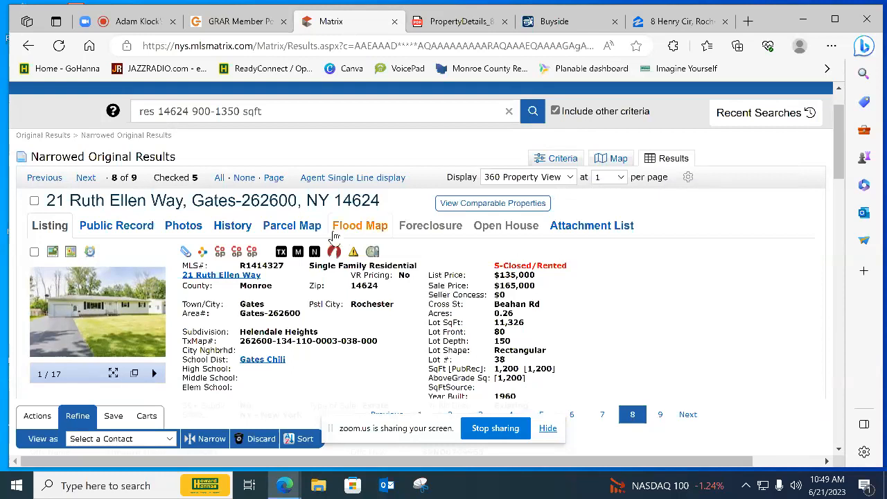
# Select the eighth result as a comparable and open the ninth result's photos
pyautogui.click(34, 251)
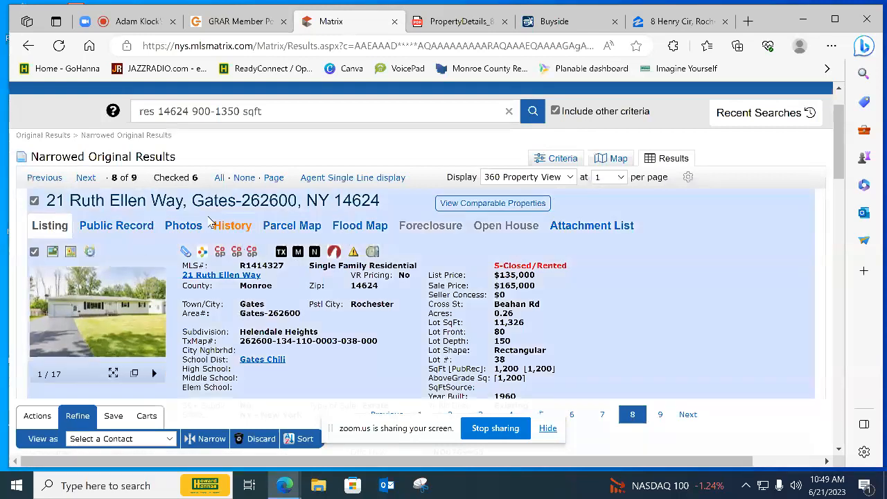
pyautogui.click(86, 179)
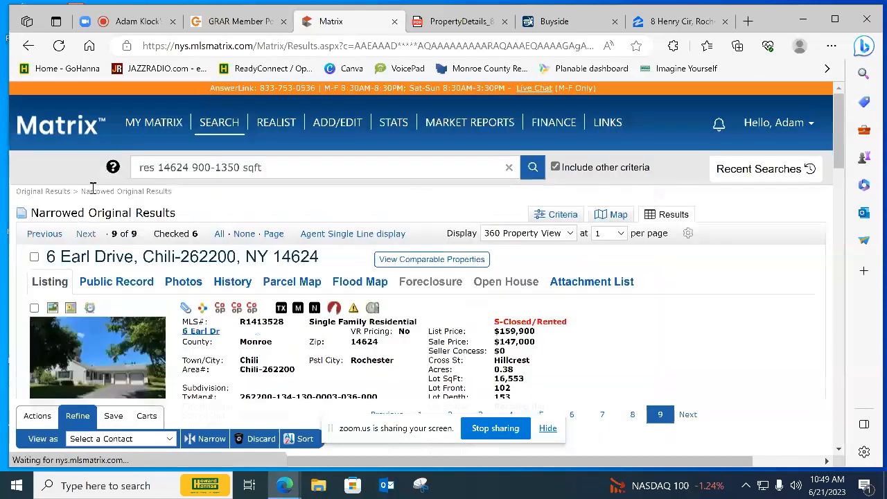
pyautogui.click(116, 367)
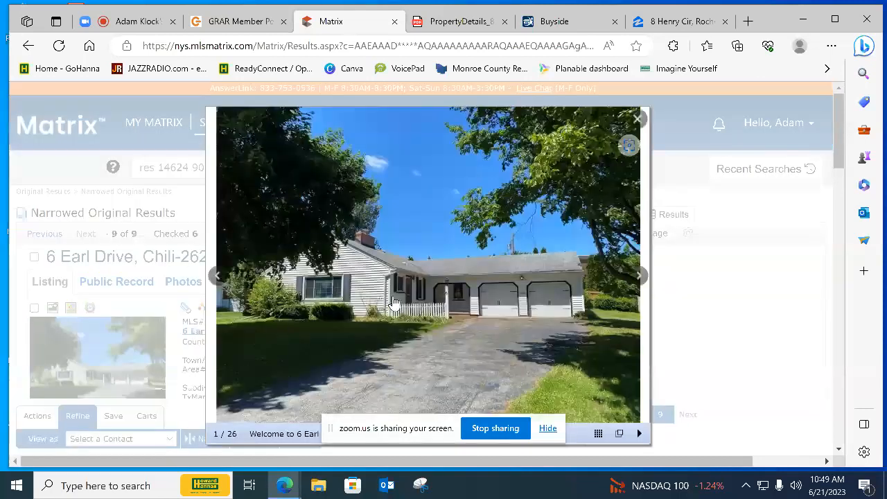
# Look through the ninth result's backyard, exterior and kitchen photos to assess their condition
pyautogui.click(634, 276)
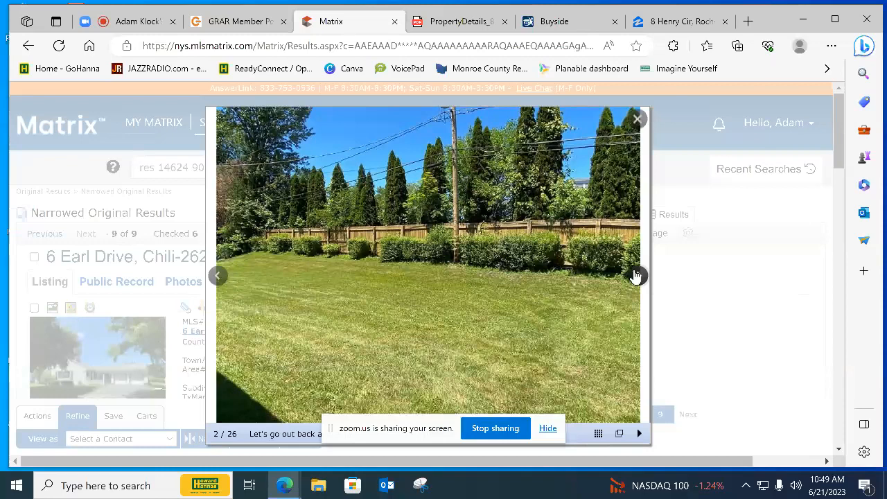
pyautogui.click(635, 276)
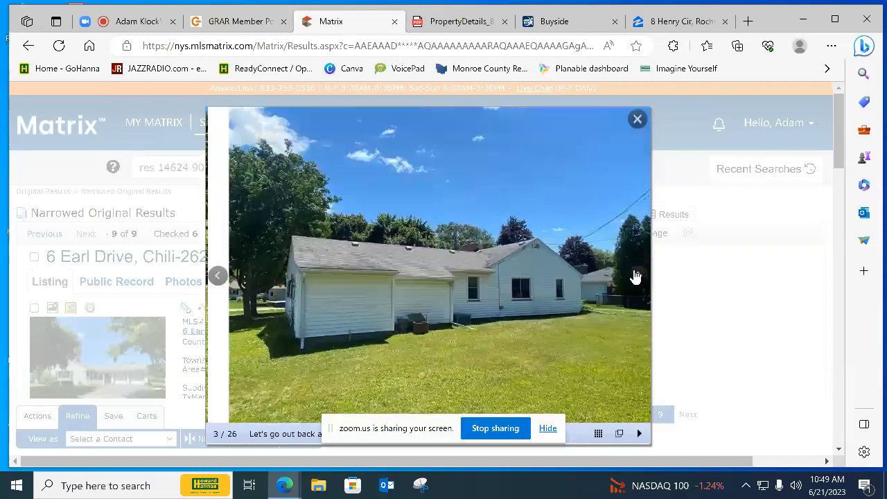
pyautogui.click(635, 276)
pyautogui.click(635, 275)
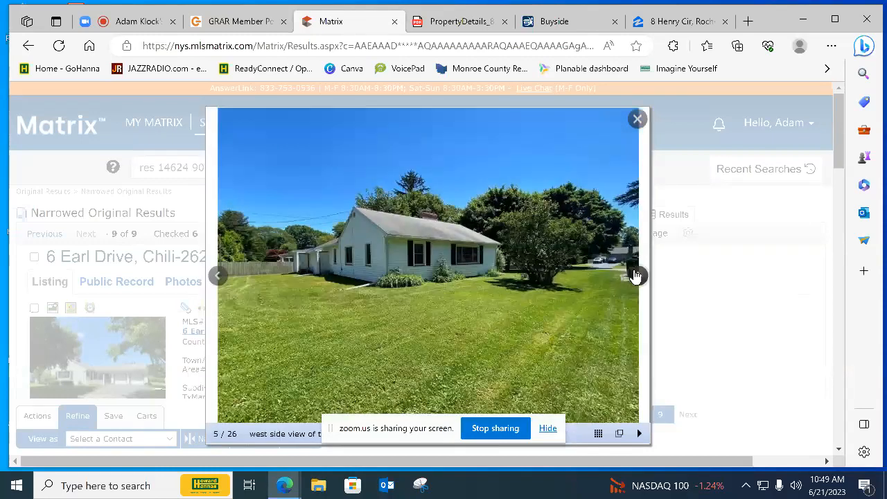
pyautogui.click(636, 276)
pyautogui.click(635, 275)
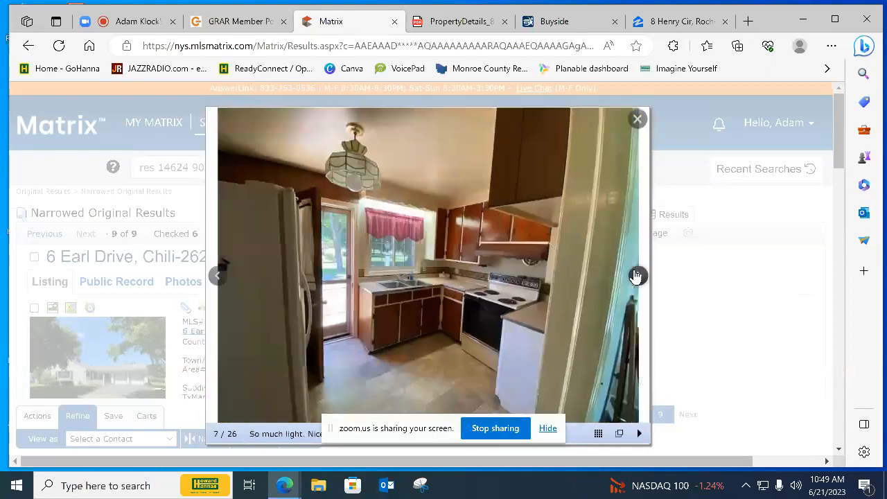
# Examine the ninth result's photos of the built-in cabinets, living room and fireplace
pyautogui.click(635, 276)
pyautogui.click(635, 276)
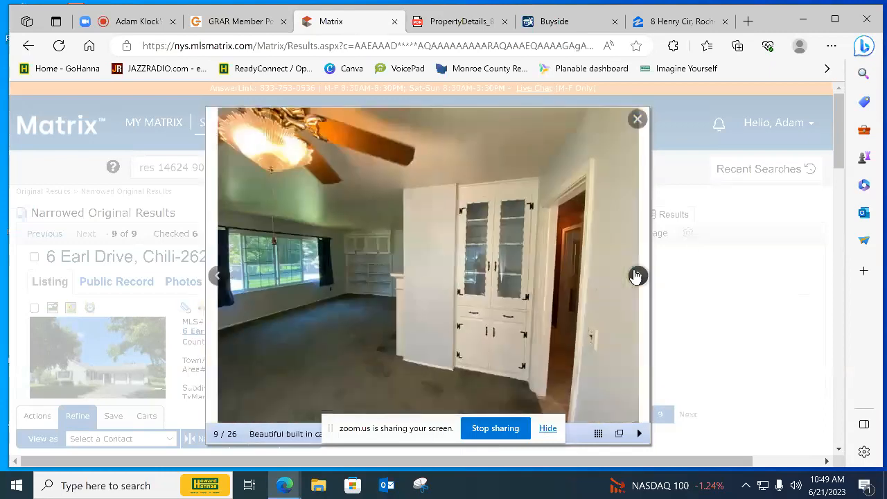
pyautogui.click(635, 275)
pyautogui.click(635, 276)
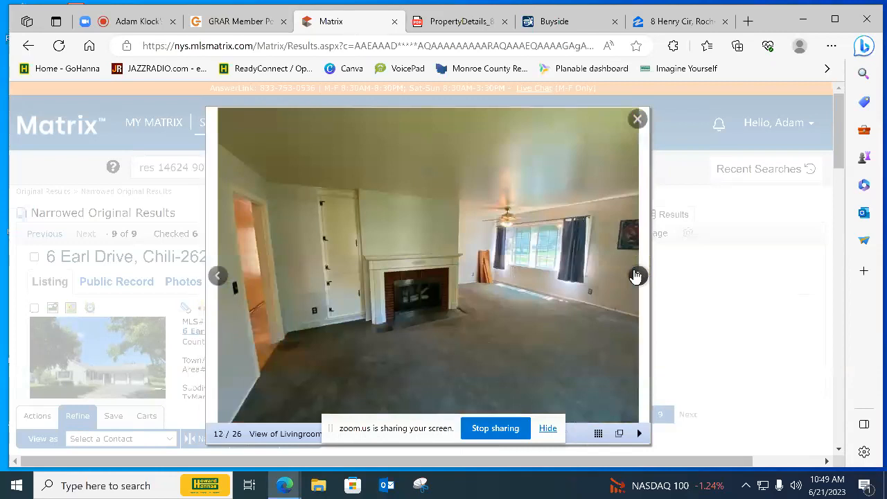
pyautogui.click(635, 276)
# Look through the ninth result's bedroom and closet photos to assess their condition
pyautogui.click(636, 275)
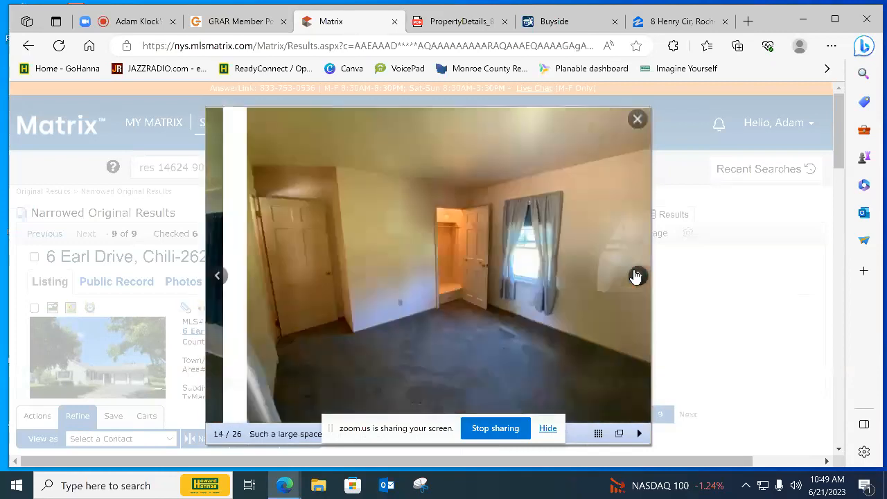
pyautogui.click(636, 276)
pyautogui.click(635, 275)
pyautogui.click(635, 276)
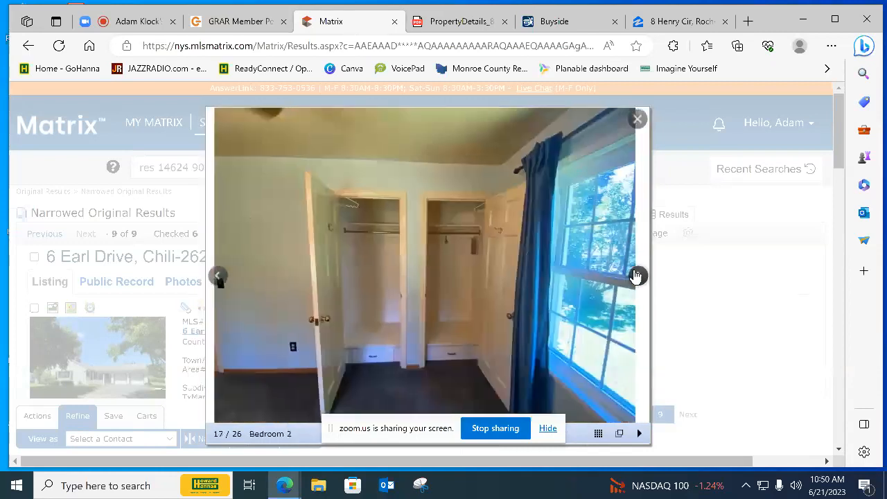
pyautogui.click(635, 276)
pyautogui.click(635, 276)
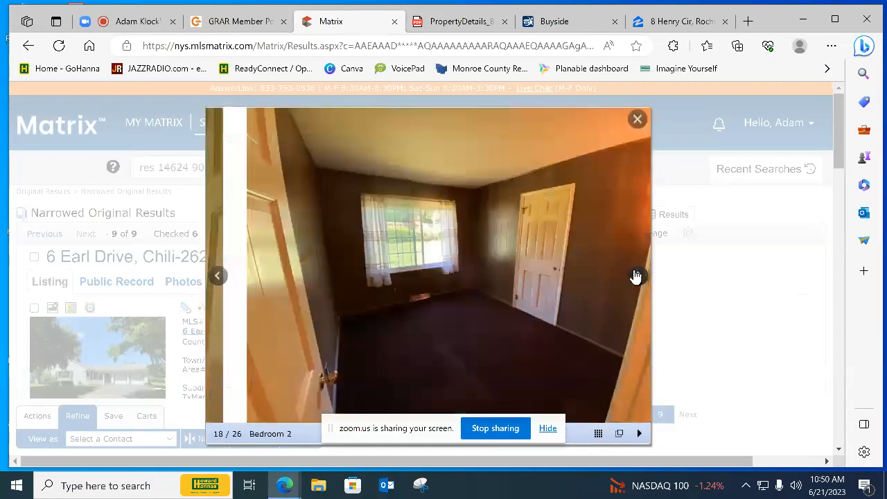
# View the ninth result's electrical panel, laundry, workshop and finished basement photos, and close the photo viewer
pyautogui.click(636, 275)
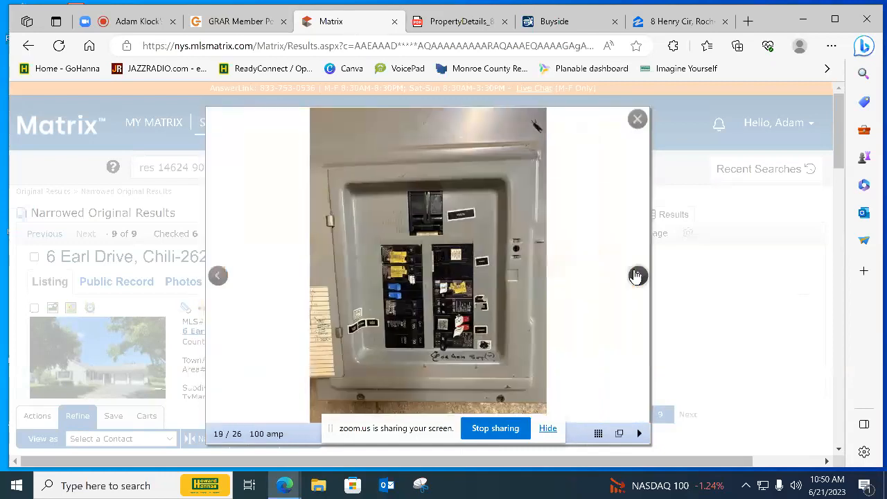
pyautogui.click(635, 276)
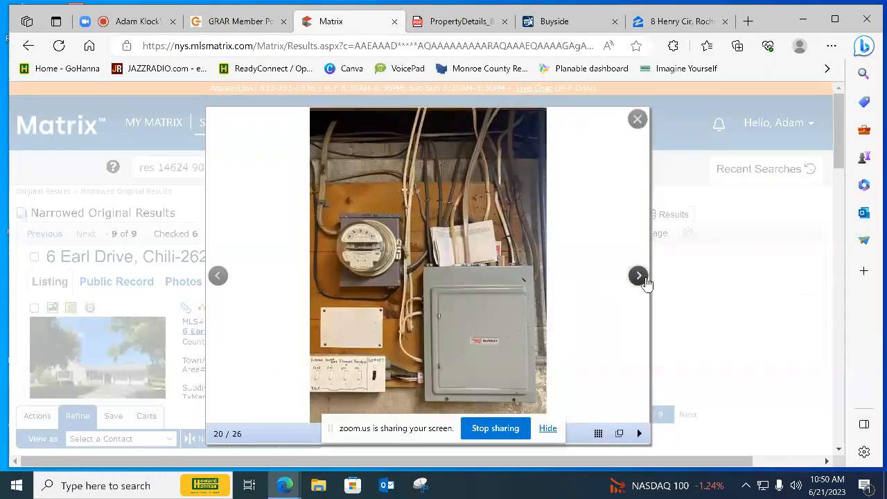
pyautogui.click(638, 277)
pyautogui.click(638, 277)
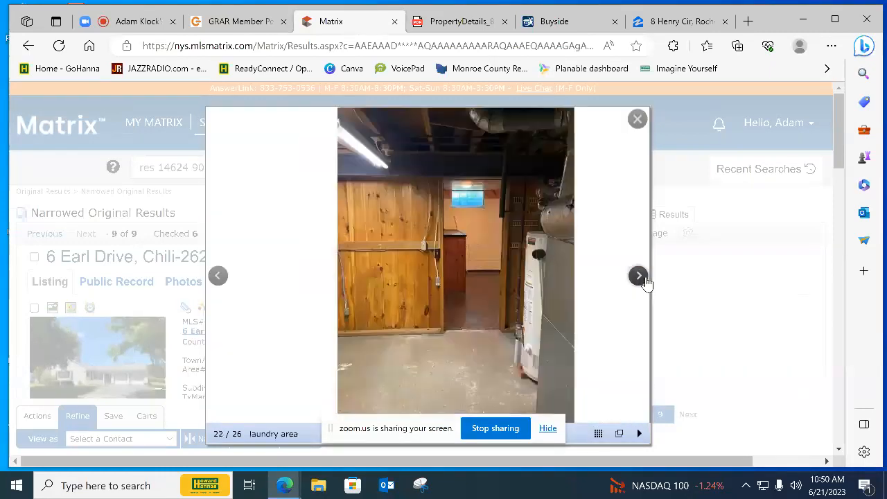
pyautogui.click(638, 276)
pyautogui.click(643, 278)
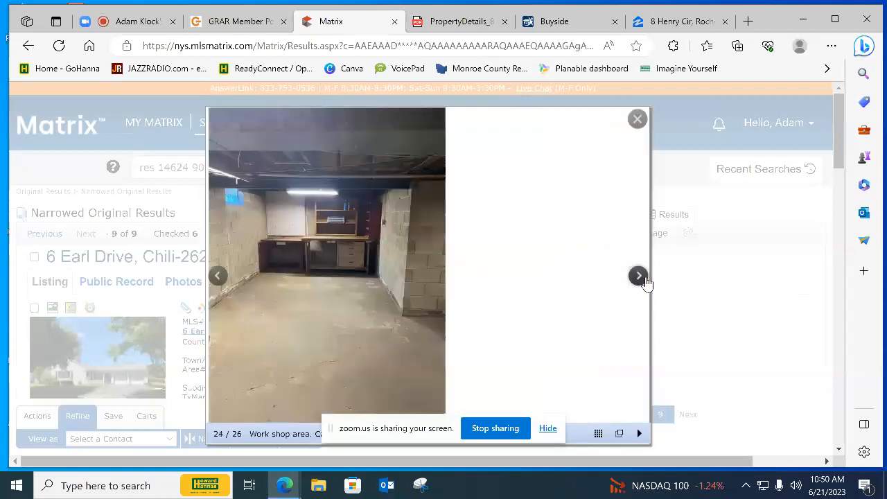
pyautogui.click(642, 279)
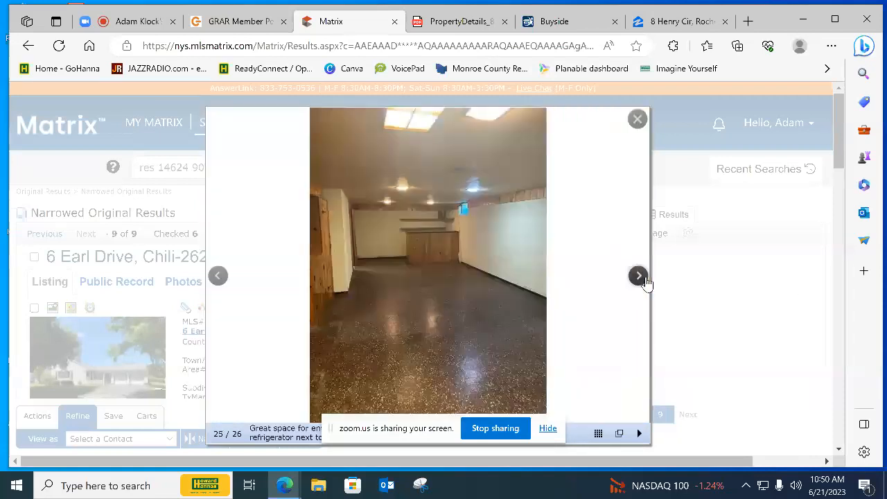
pyautogui.click(638, 277)
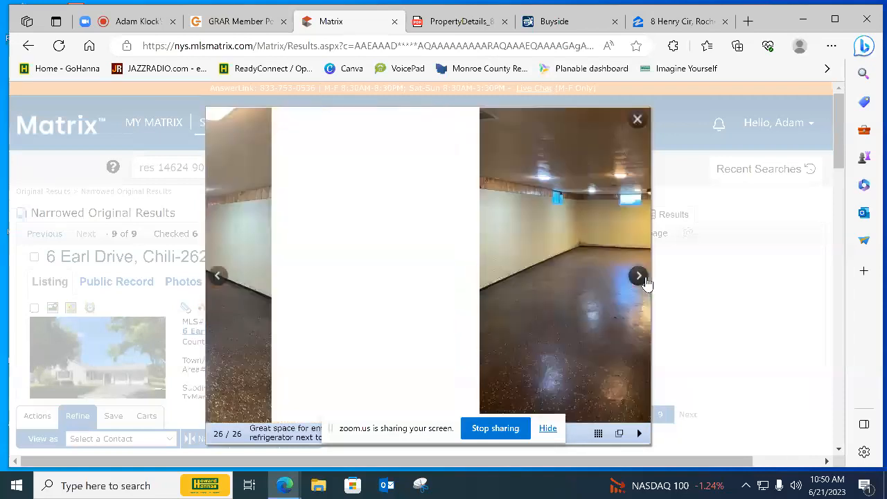
pyautogui.click(638, 276)
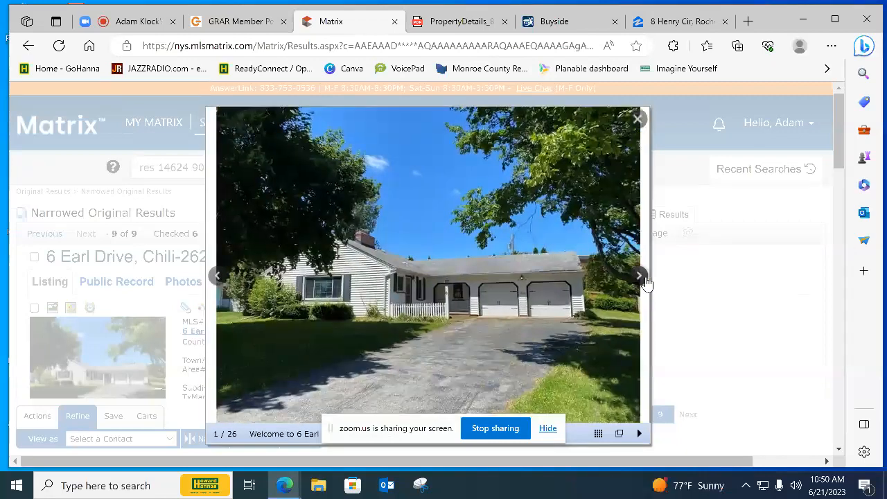
pyautogui.click(634, 119)
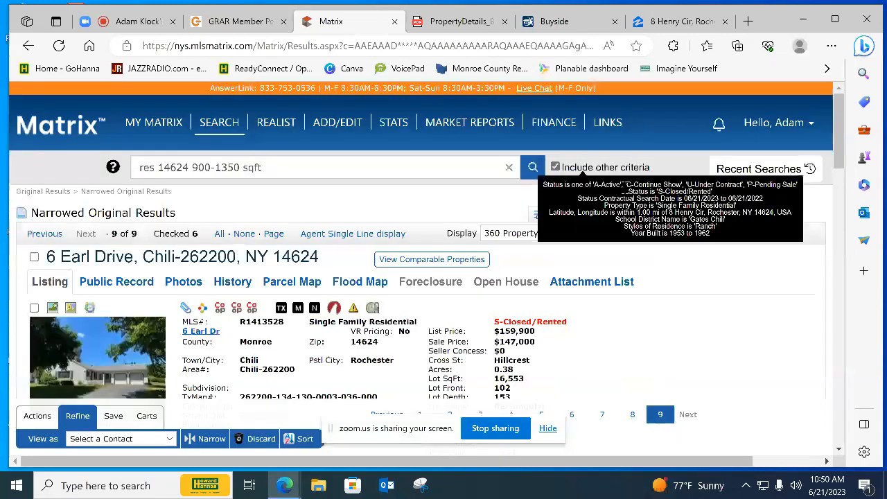
# Review the ninth result's listing details and return to the Agent Single Line display of all results
pyautogui.scroll(-1, 402, 353)
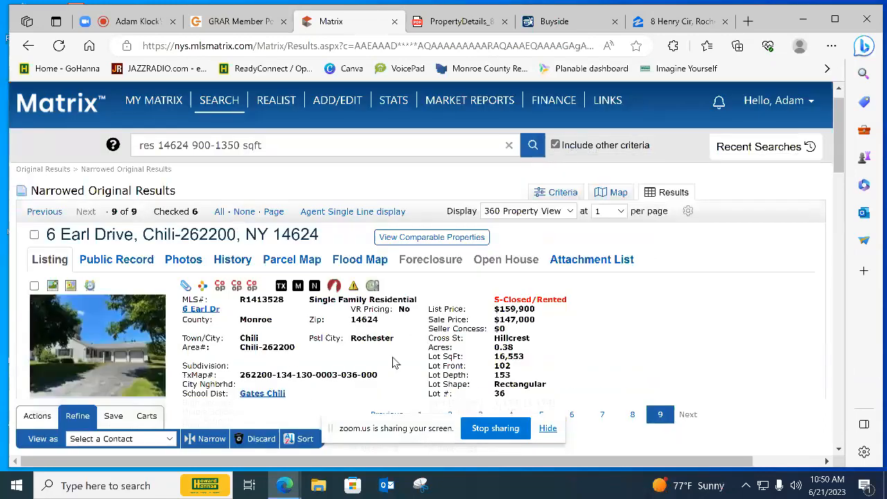
pyautogui.scroll(-1, 392, 362)
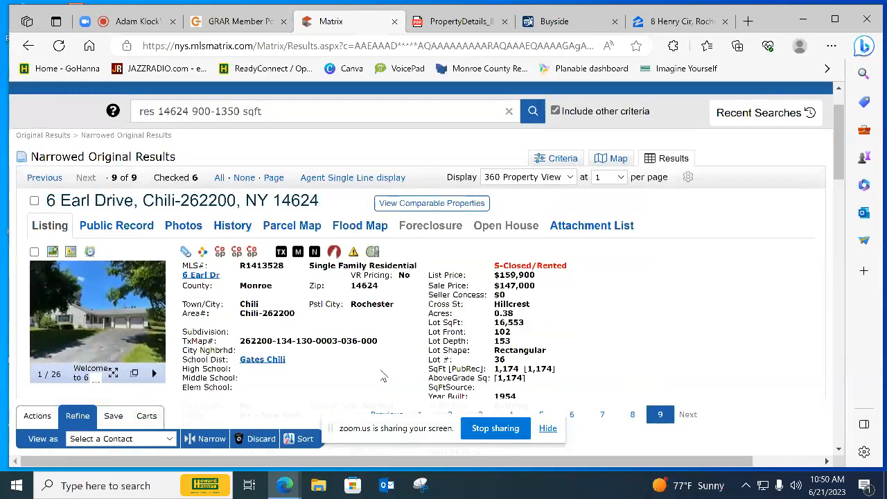
pyautogui.click(350, 178)
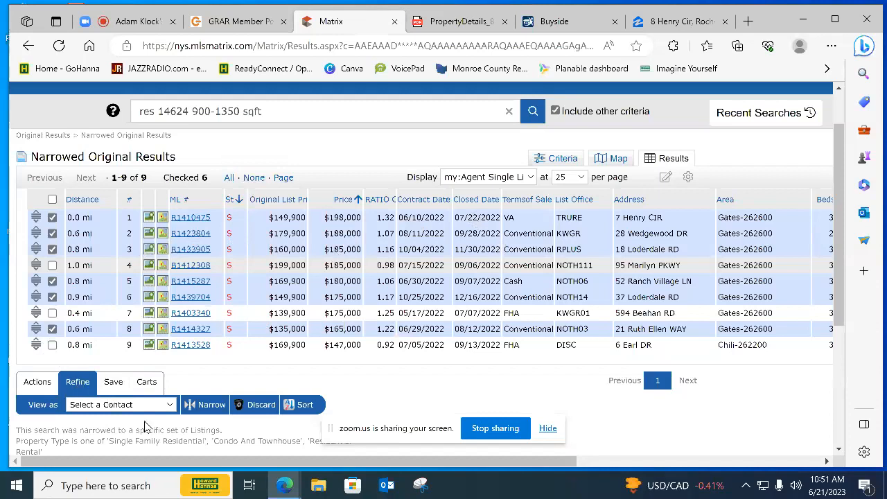
# Narrow the results to the checked comparables and generate a Quick CMA report for them
pyautogui.click(201, 405)
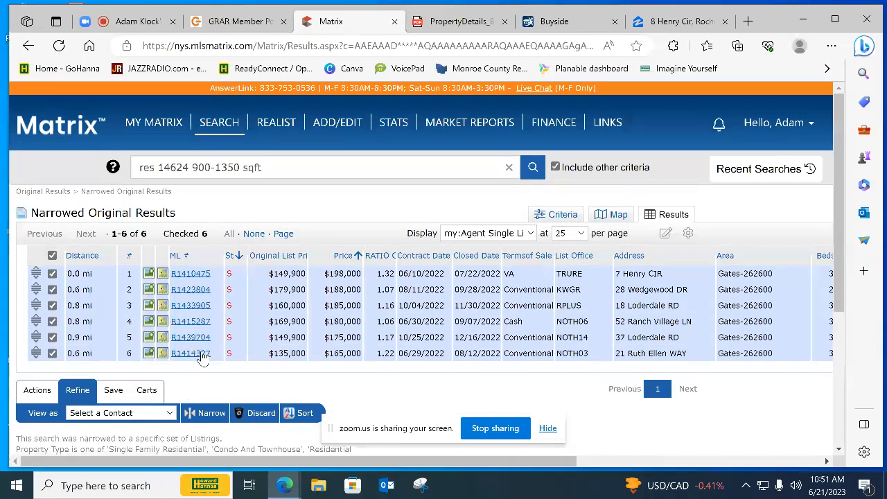
pyautogui.click(48, 391)
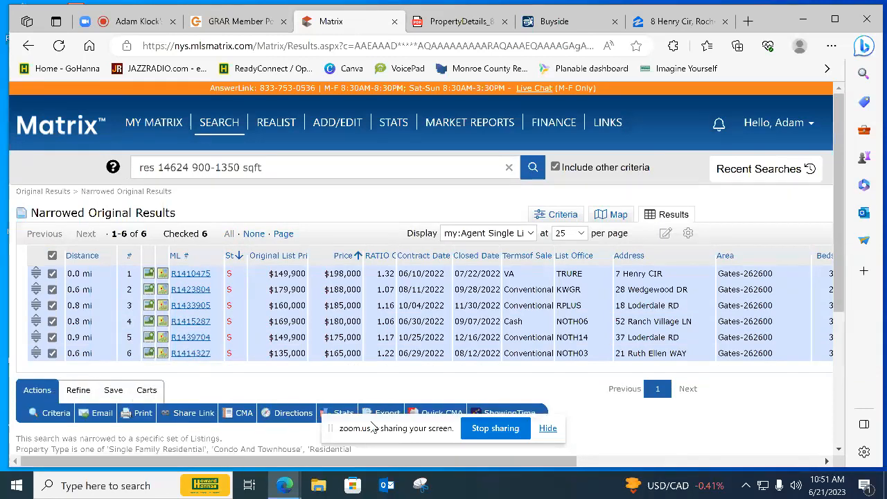
pyautogui.click(431, 415)
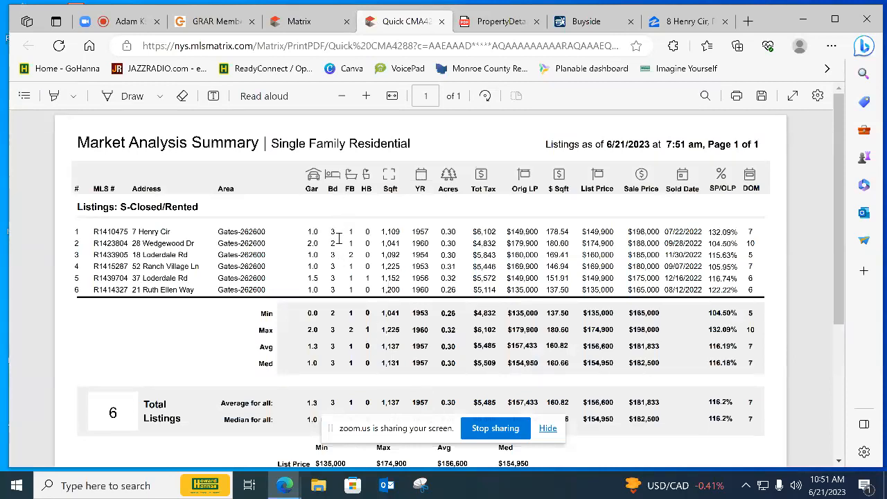
# Examine the Market Analysis Summary's garage, bedroom and bathroom counts for the comparables, and its price averages and Quick Statistics
pyautogui.moveTo(333, 243); pyautogui.dragTo(309, 235)
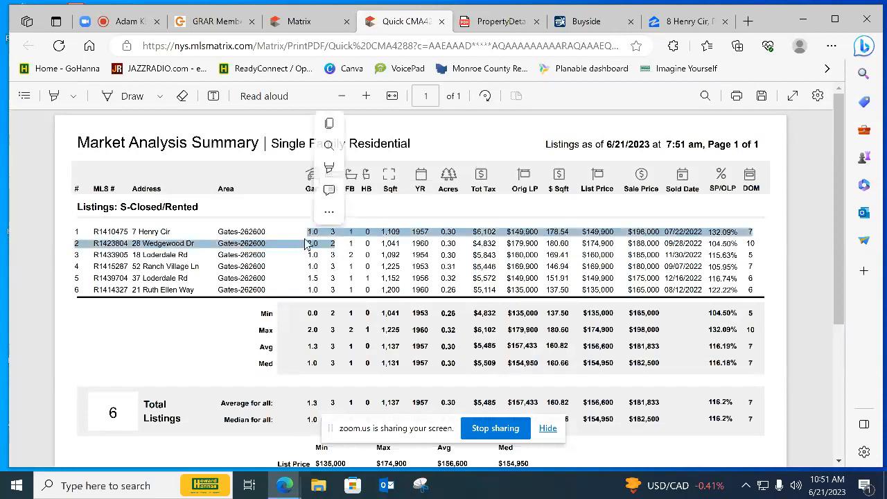
pyautogui.click(353, 244)
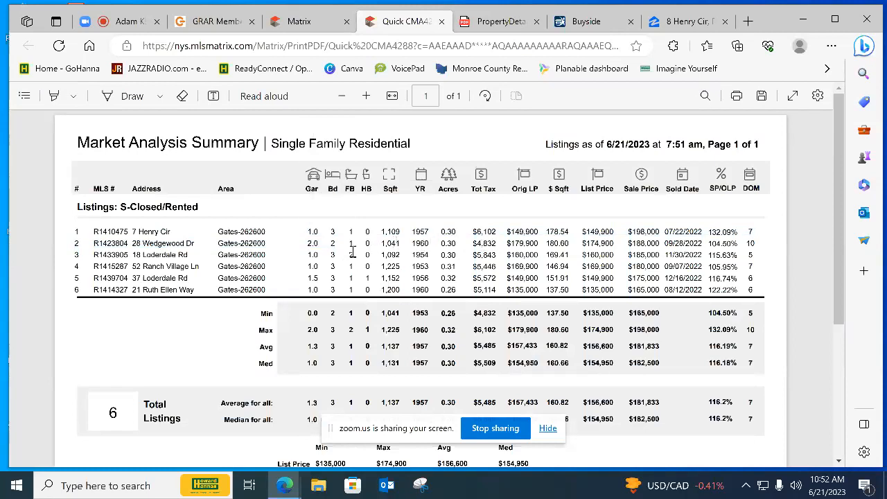
pyautogui.moveTo(314, 244)
pyautogui.mouseDown()
pyautogui.moveTo(331, 242)
pyautogui.moveTo(314, 244)
pyautogui.mouseUp()
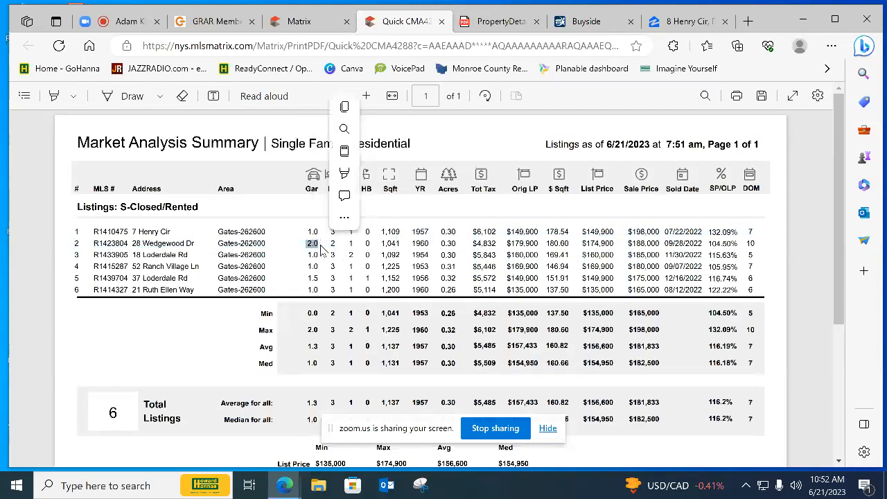
pyautogui.click(404, 263)
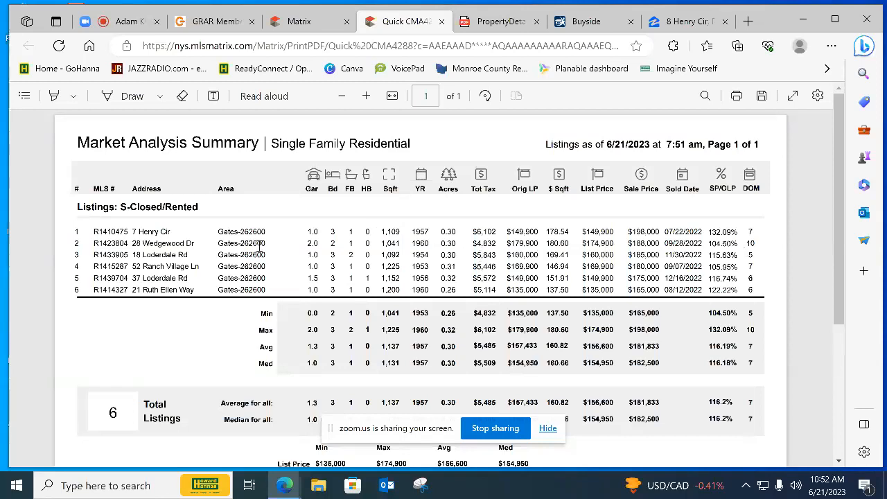
pyautogui.scroll(-2, 478, 354)
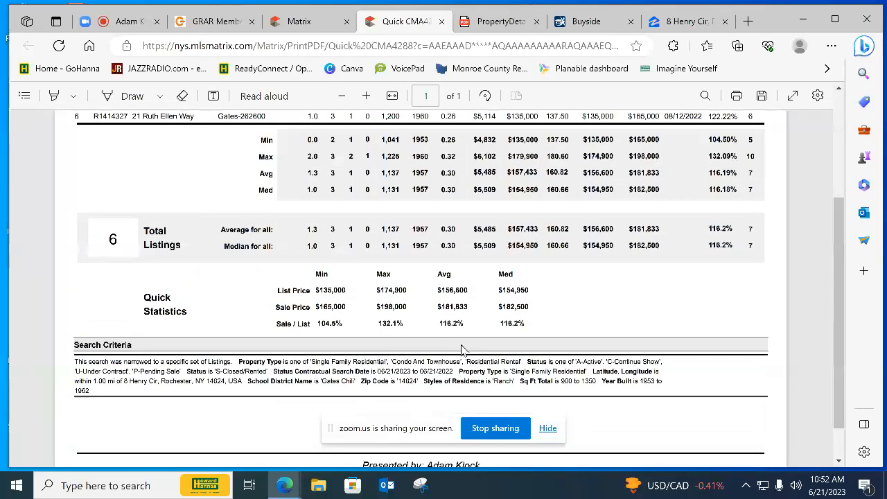
# Examine the average sale price in the Quick Statistics and the average price per square foot of the comparables in the Quick CMA
pyautogui.moveTo(435, 306); pyautogui.dragTo(467, 313)
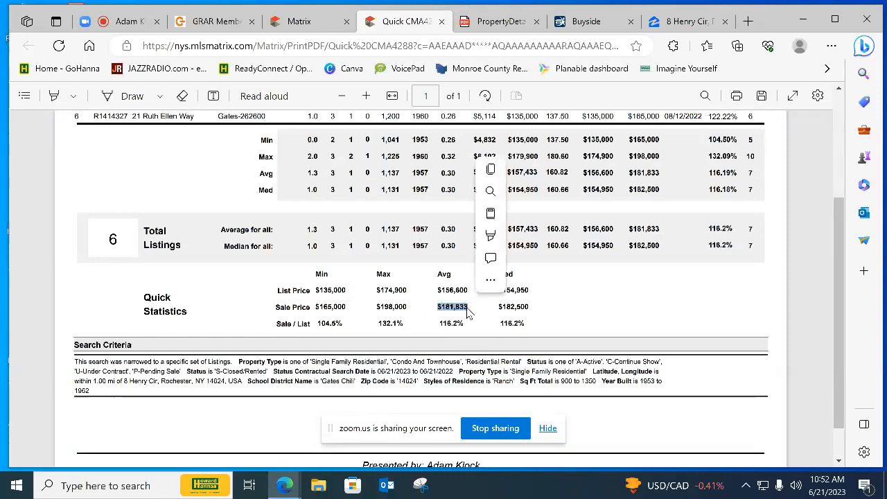
pyautogui.scroll(2, 455, 329)
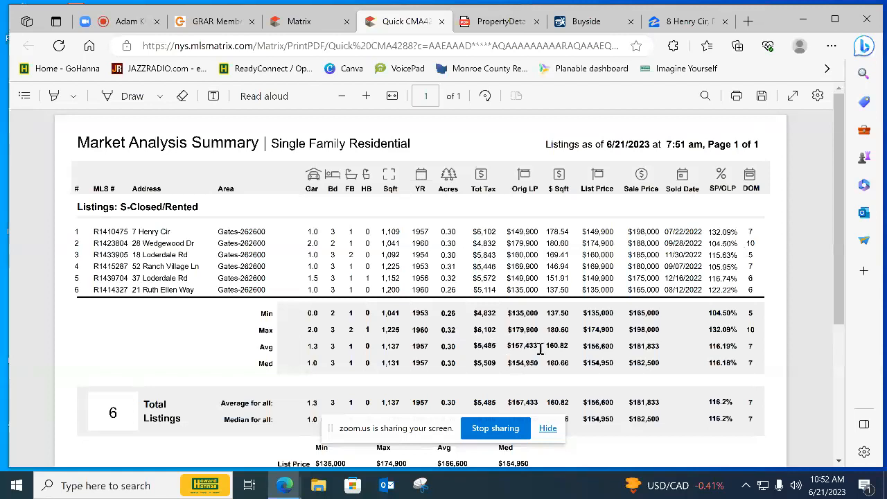
pyautogui.moveTo(546, 345); pyautogui.dragTo(572, 349)
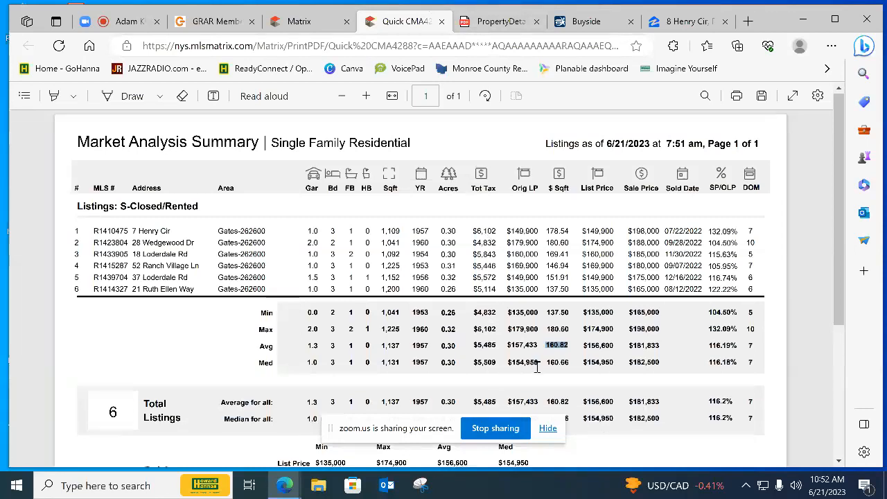
pyautogui.scroll(-5, 551, 212)
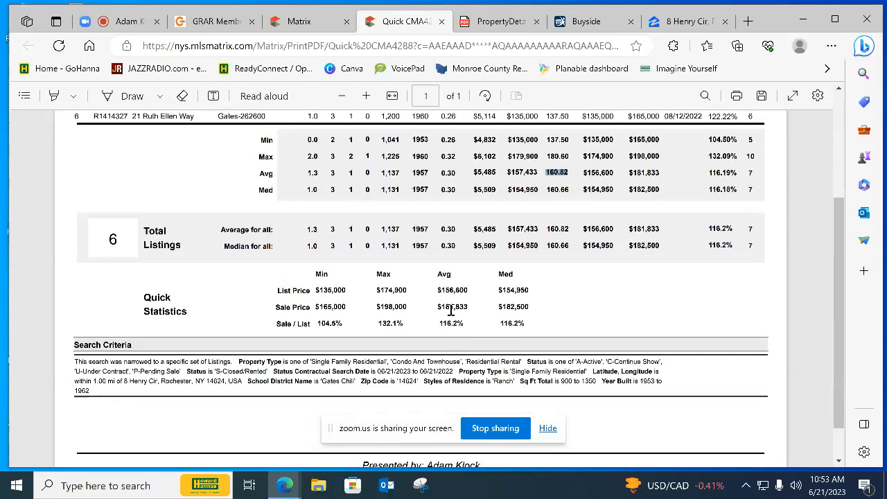
# Check the Buyside valuations, the Zillow Zestimate and the property details PDF for the subject property against the Quick CMA summary
pyautogui.click(581, 27)
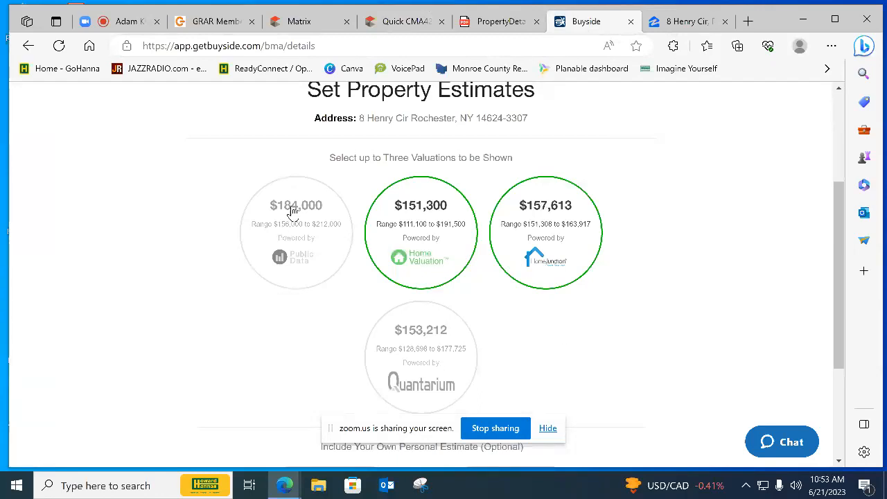
pyautogui.click(696, 25)
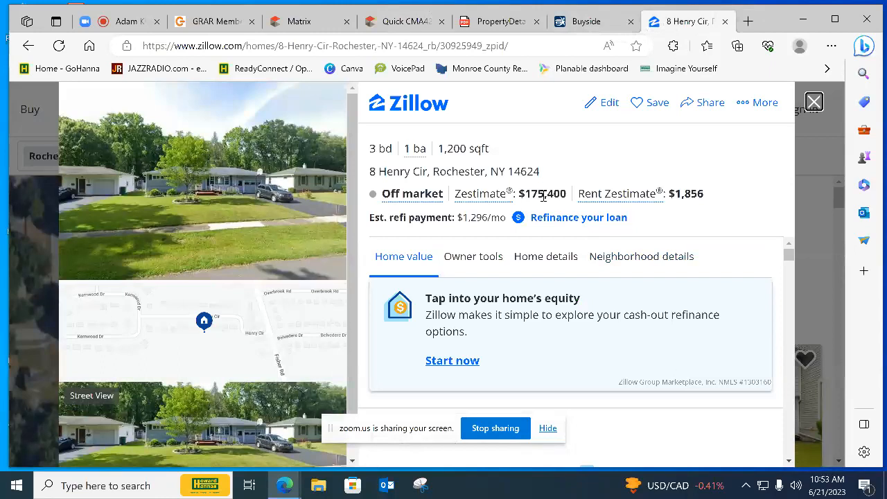
pyautogui.click(583, 22)
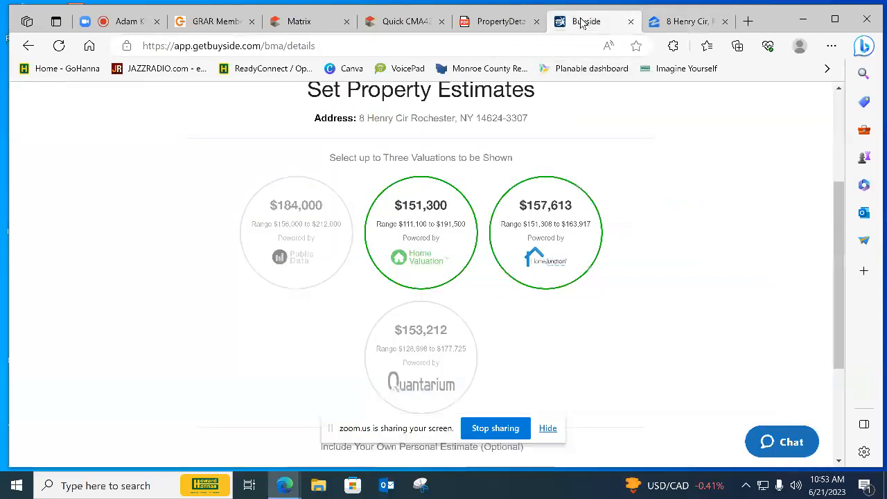
pyautogui.click(496, 26)
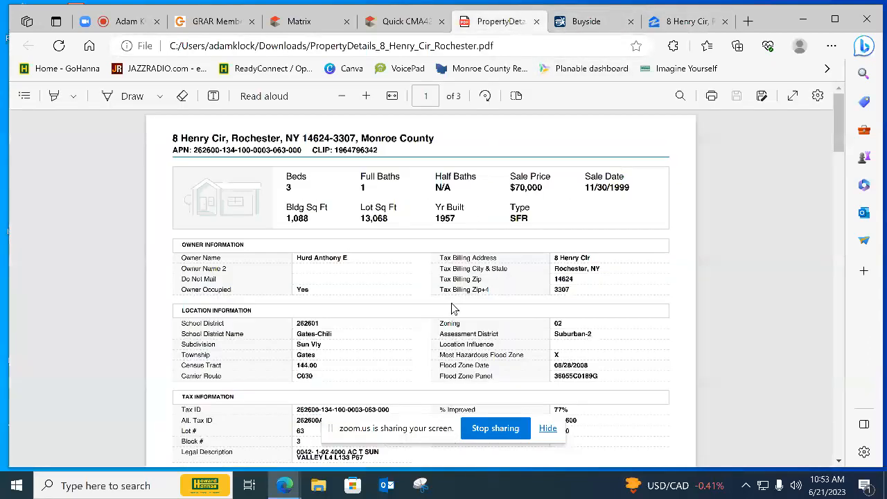
pyautogui.click(408, 22)
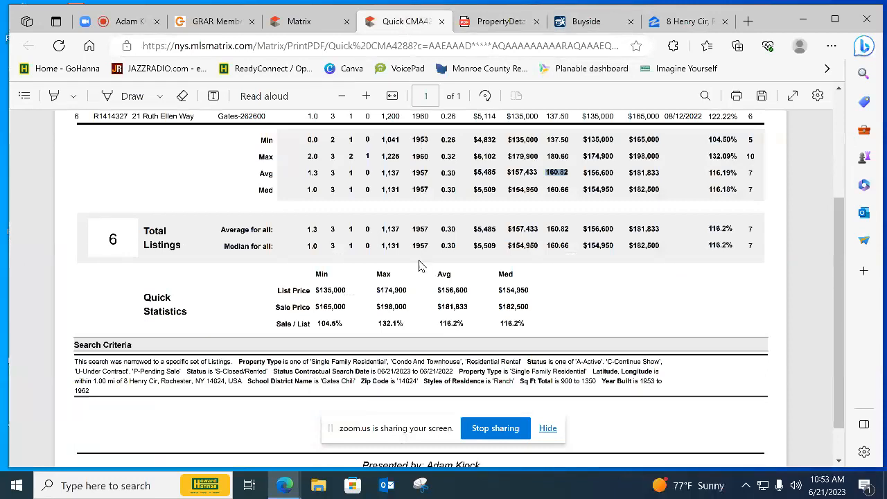
pyautogui.scroll(3, 414, 277)
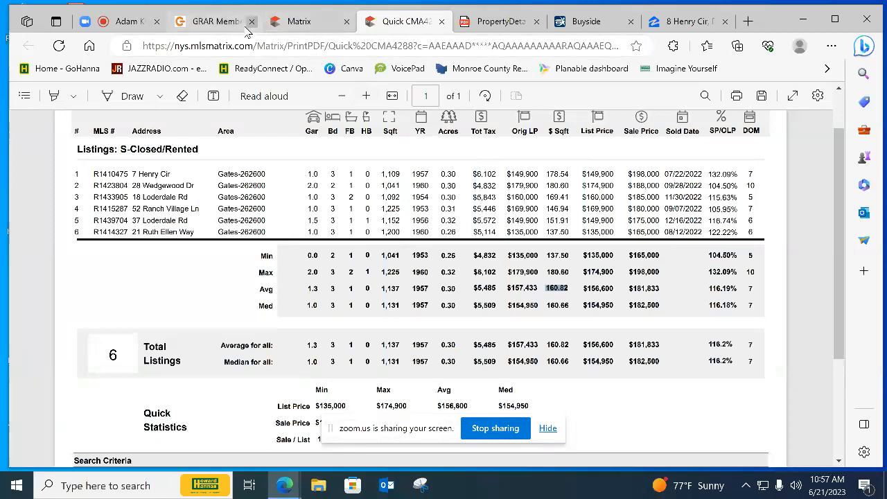
# View the GRAR Member Portal's quick links and return to the narrowed comparables in the Matrix results
pyautogui.moveTo(243, 31)
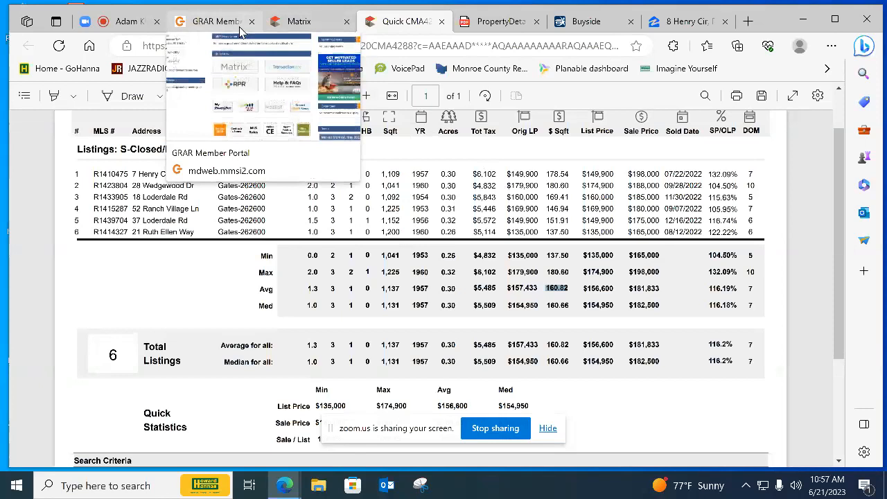
pyautogui.click(224, 25)
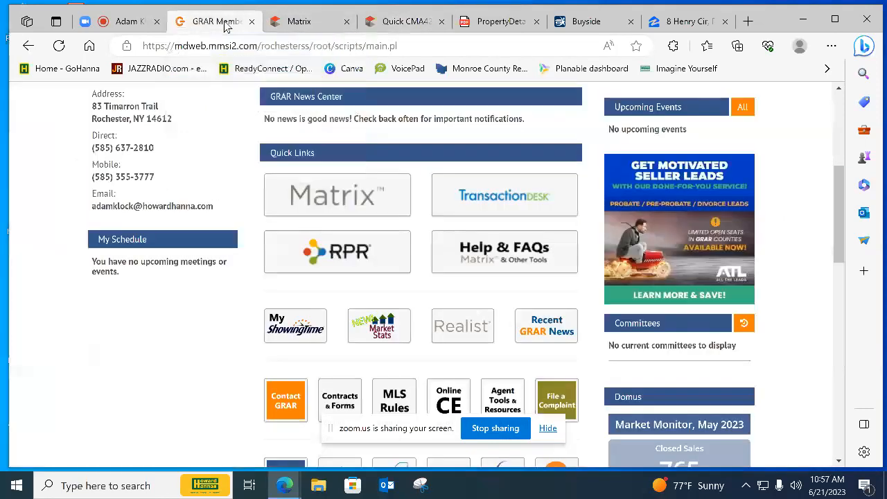
pyautogui.click(301, 26)
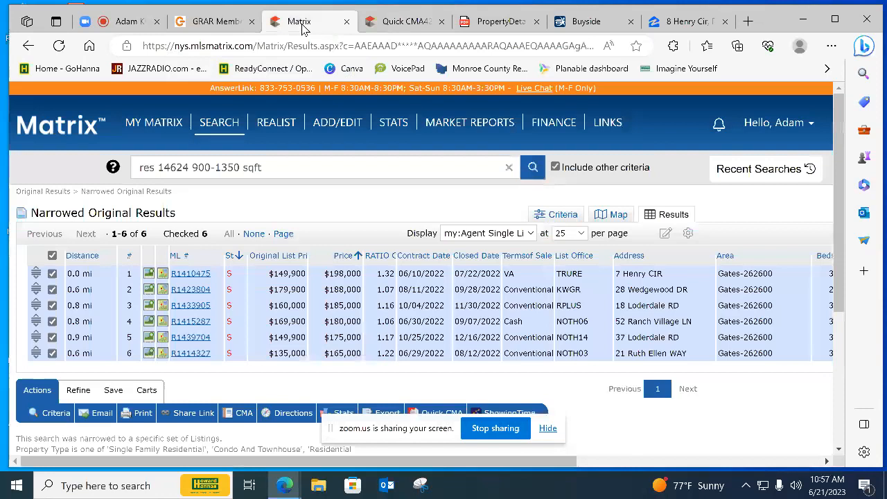
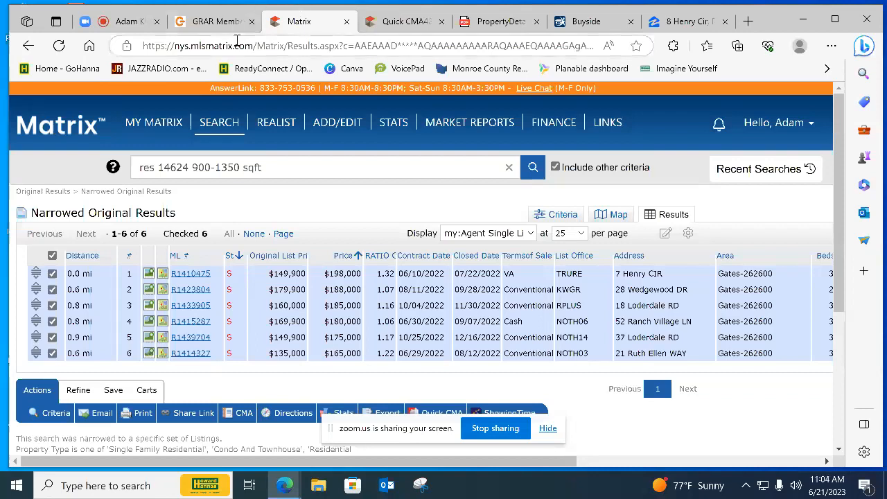
# Open the Market Stats dashboards from the GRAR Member Portal and display the Market Review
pyautogui.click(211, 22)
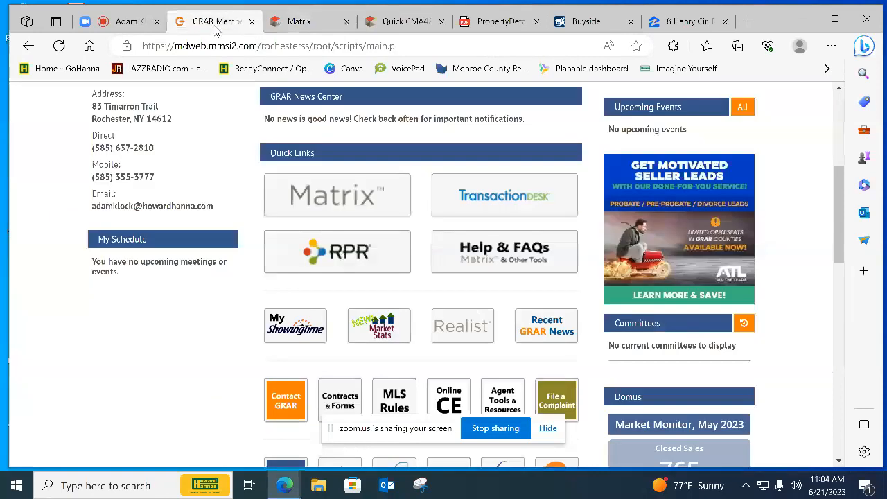
pyautogui.click(392, 337)
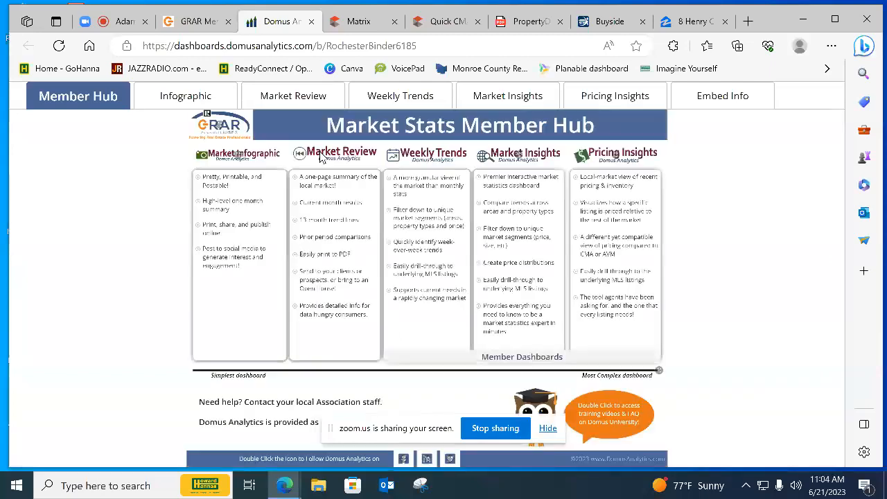
pyautogui.click(317, 99)
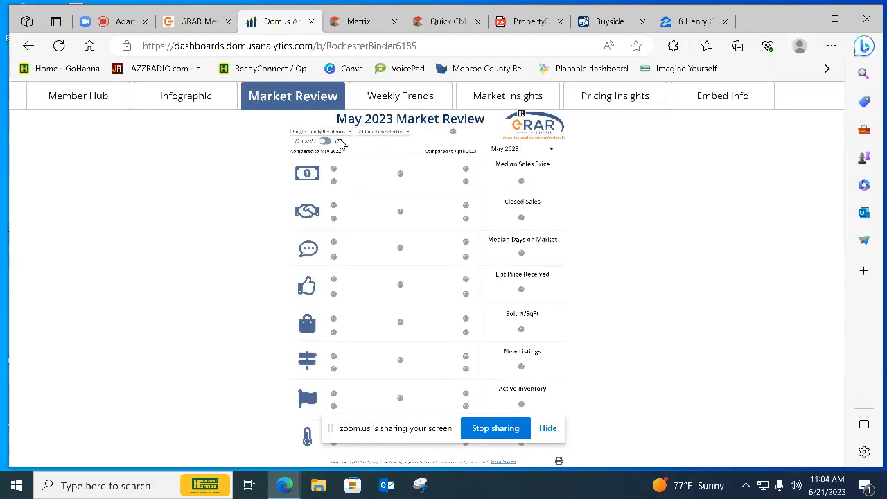
# Limit the Market Review's county filter to Monroe only, clearing all the other counties
pyautogui.click(367, 132)
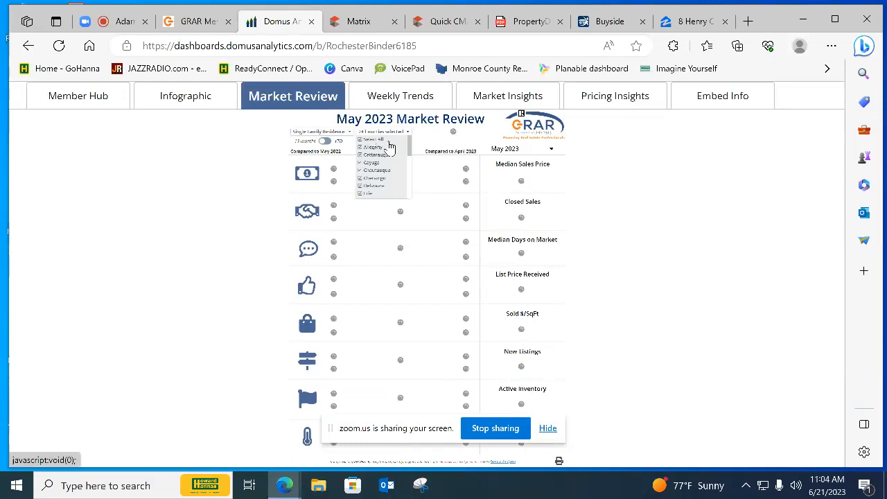
pyautogui.click(376, 140)
pyautogui.scroll(-1, 386, 174)
pyautogui.scroll(-2, 386, 178)
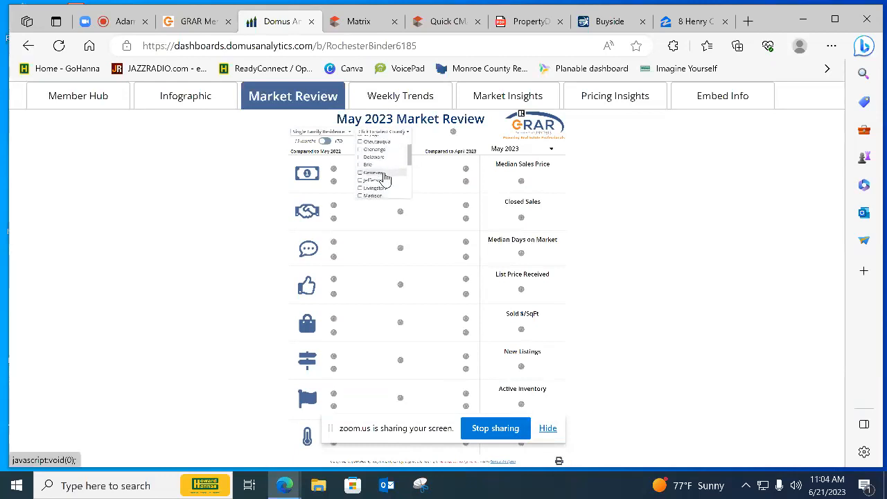
pyautogui.click(383, 176)
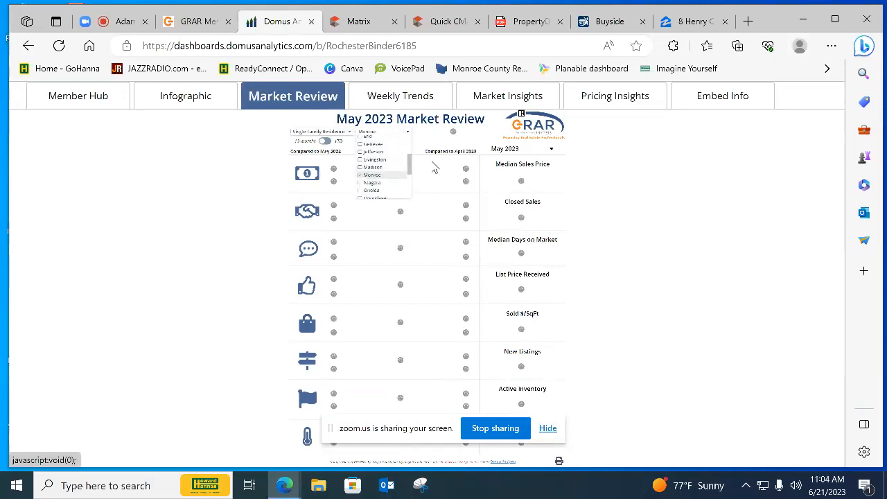
# Clear all areas in the Market Review's area filter and select only Parma
pyautogui.click(456, 133)
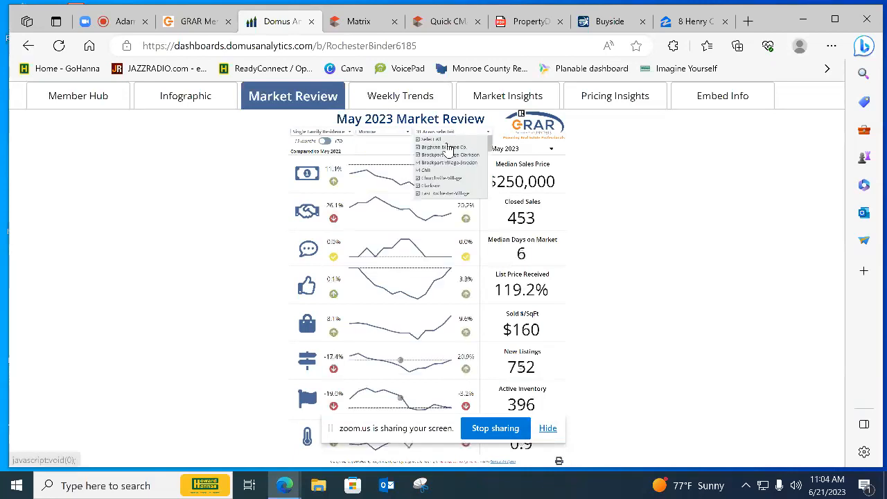
pyautogui.click(447, 140)
pyautogui.scroll(-1, 451, 166)
pyautogui.scroll(-2, 451, 172)
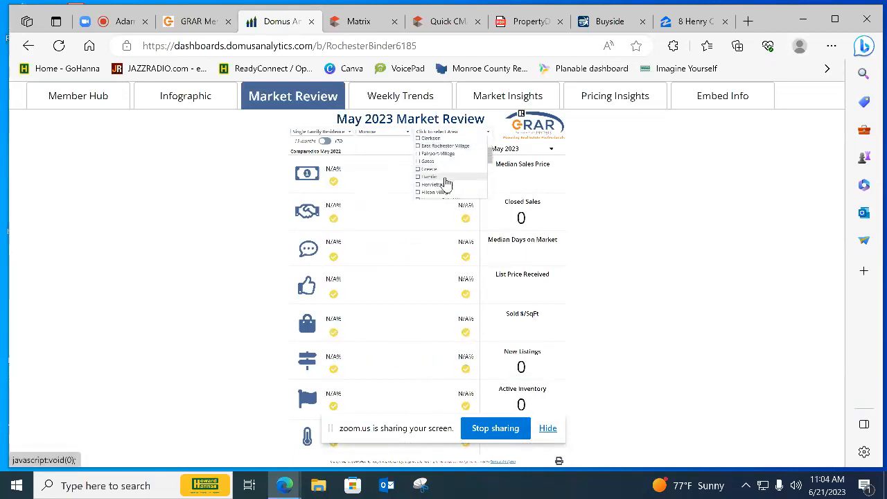
pyautogui.scroll(-1, 447, 185)
pyautogui.scroll(-5, 447, 185)
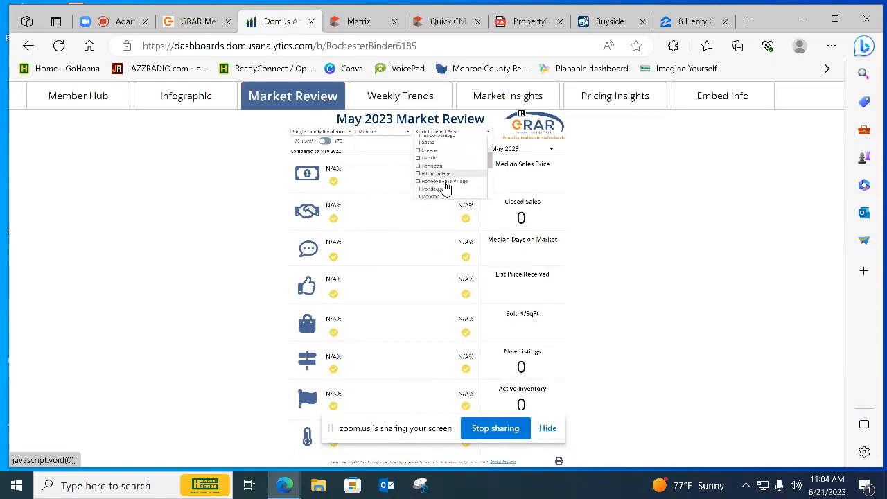
pyautogui.click(445, 174)
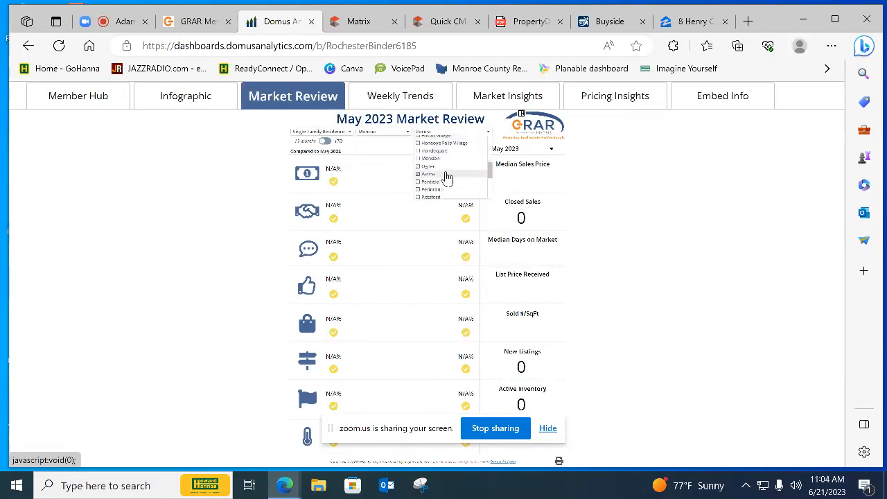
pyautogui.click(620, 188)
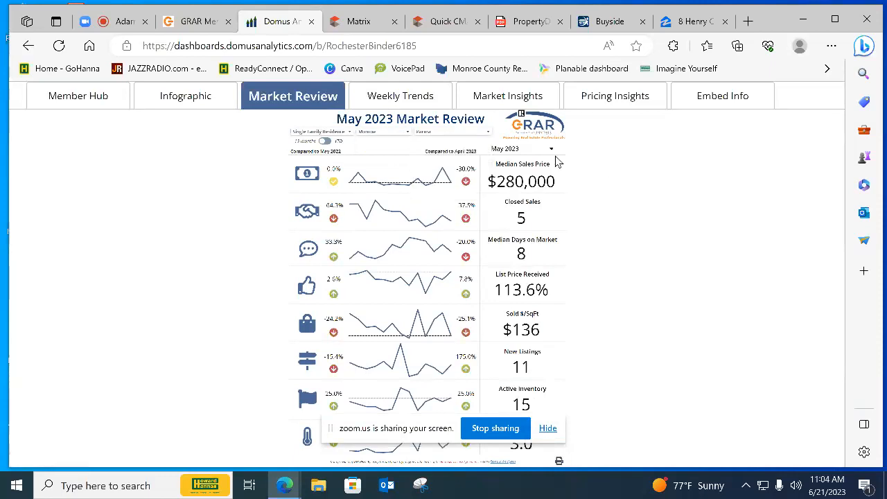
# View the Parma Market Review for August 2018
pyautogui.click(544, 152)
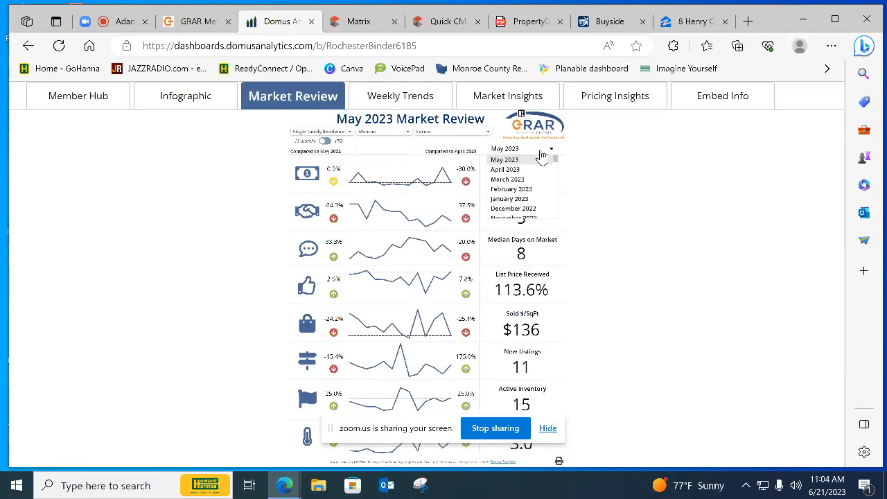
pyautogui.scroll(-6, 538, 191)
pyautogui.scroll(-8, 537, 195)
pyautogui.scroll(-3, 537, 194)
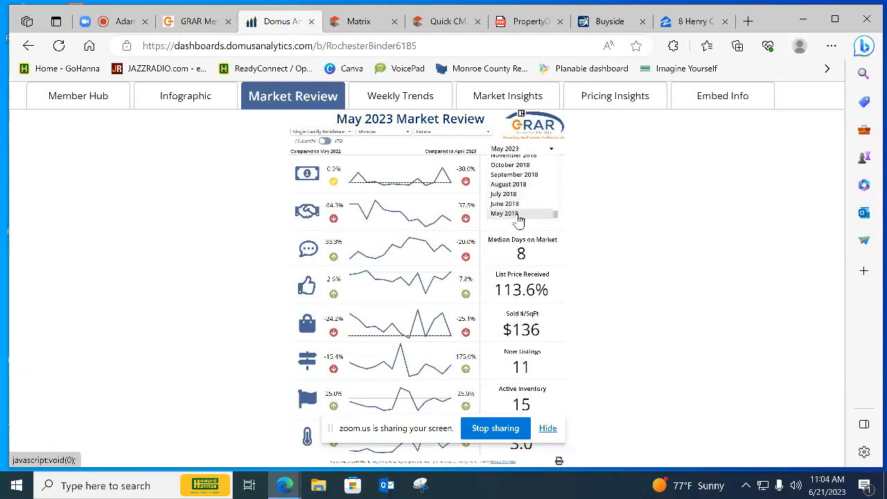
pyautogui.click(526, 182)
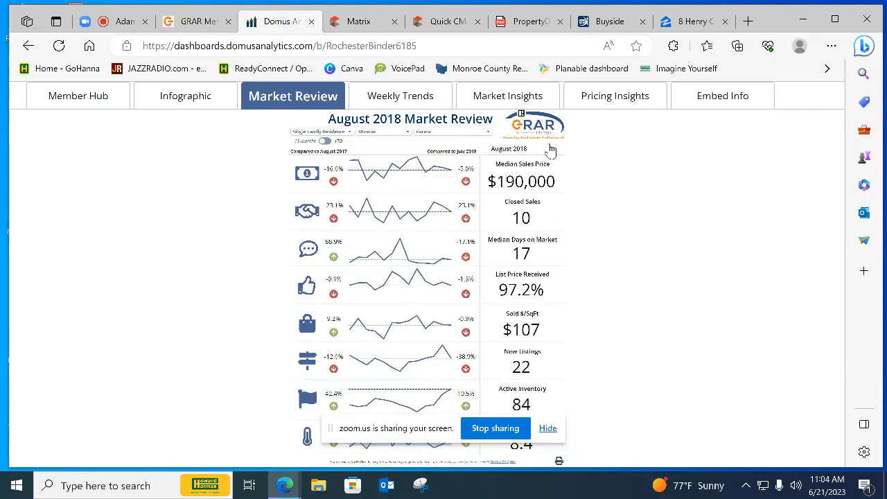
# Set the Market Review's month back to May 2023
pyautogui.click(551, 149)
pyautogui.scroll(5, 554, 198)
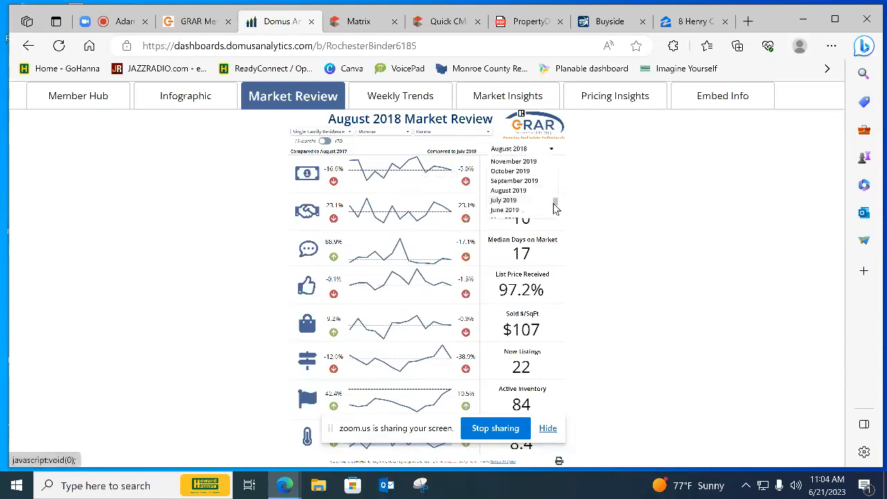
pyautogui.moveTo(556, 203); pyautogui.dragTo(620, 132)
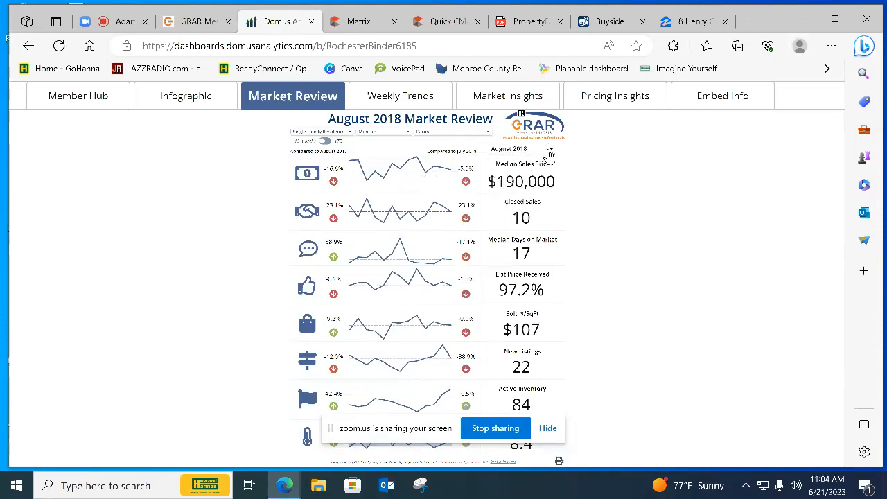
pyautogui.click(549, 151)
pyautogui.click(533, 169)
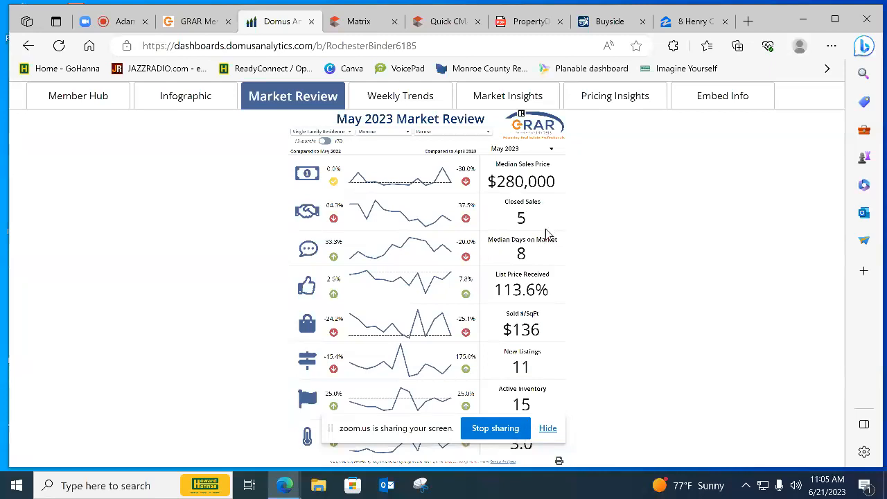
# Revisit the Market Stats link in the GRAR Member Portal, then open the Weekly Trends dashboard and show its filters
pyautogui.click(201, 21)
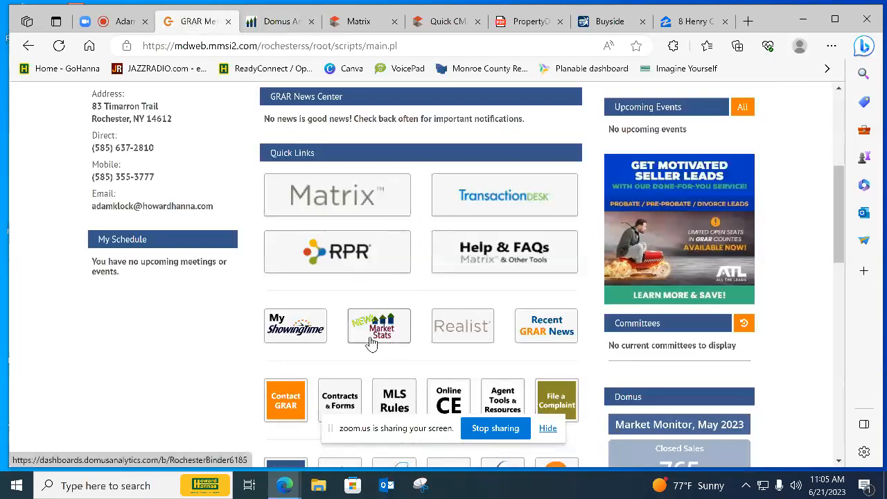
pyautogui.click(280, 22)
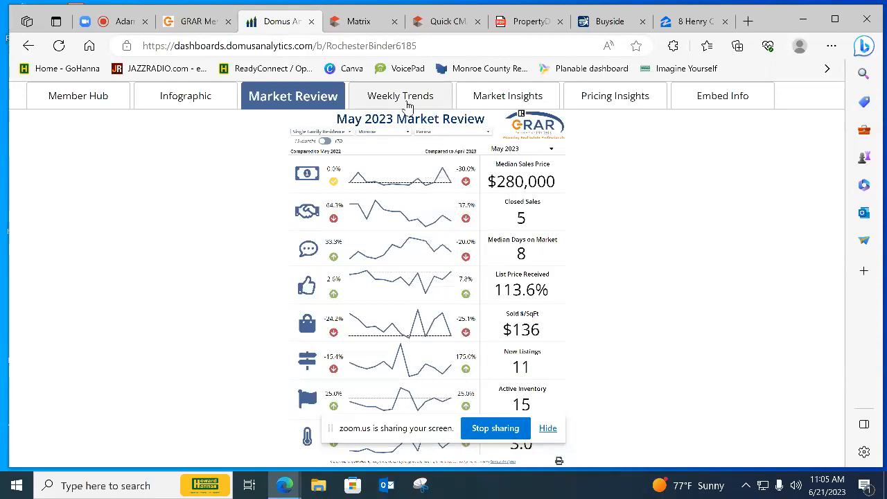
pyautogui.click(407, 104)
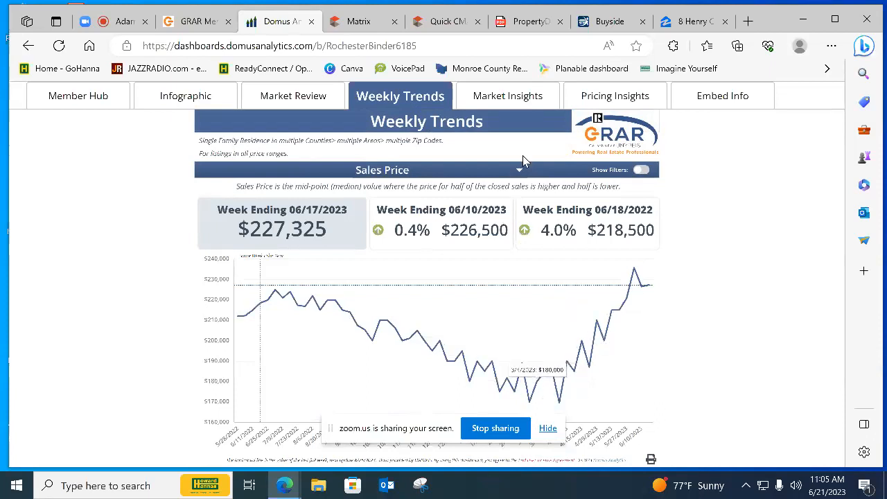
pyautogui.click(643, 171)
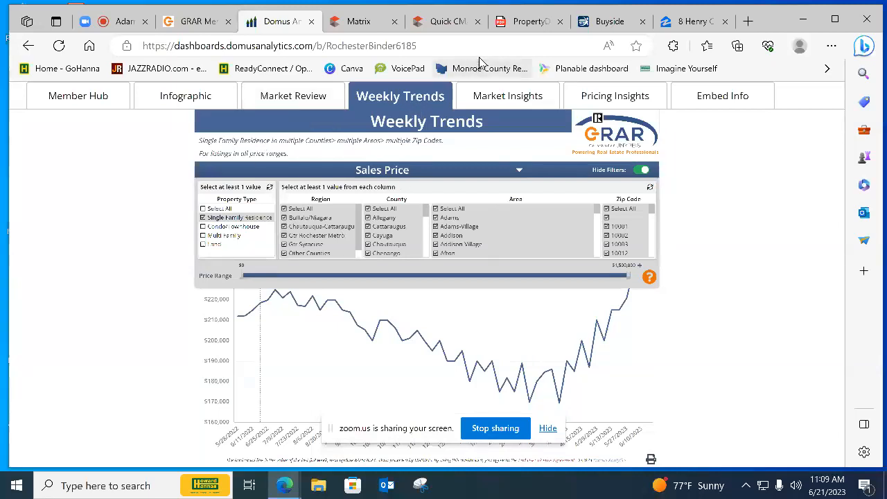
# Revisit the narrowed comparables in Matrix, the Weekly Trends dashboard and the GRAR Member Portal
pyautogui.click(360, 28)
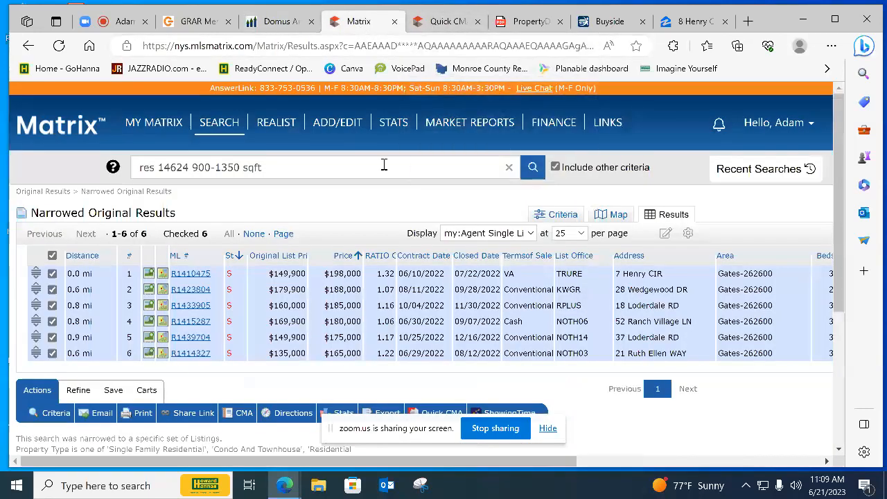
pyautogui.click(280, 26)
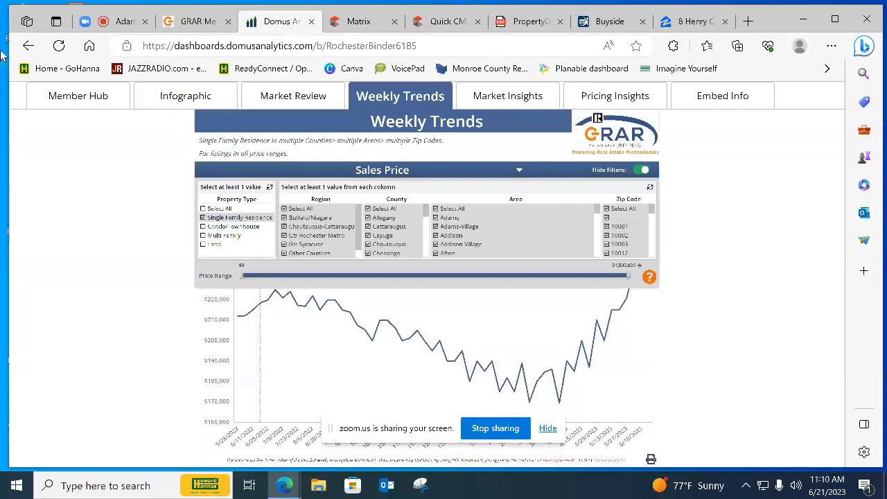
pyautogui.click(199, 23)
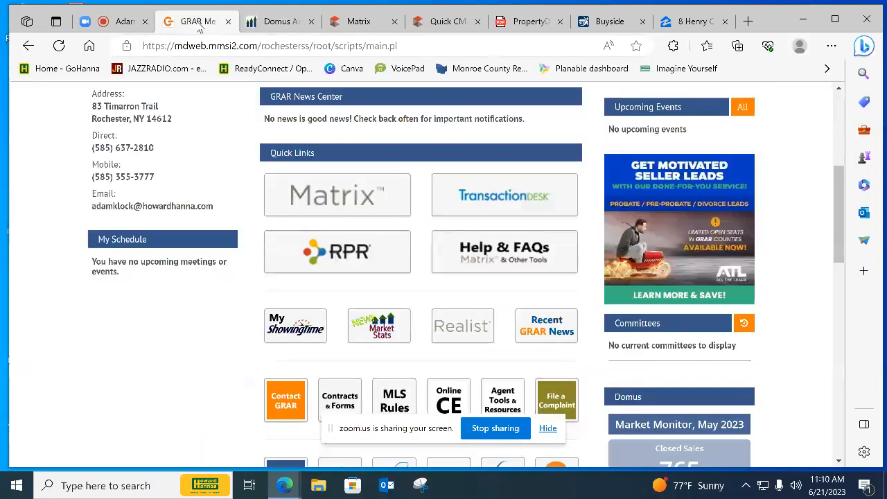
pyautogui.click(119, 24)
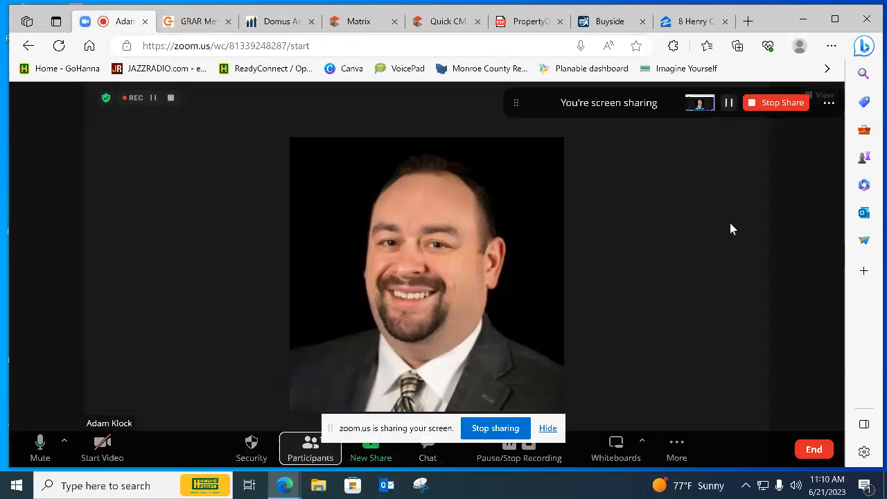
pyautogui.click(530, 449)
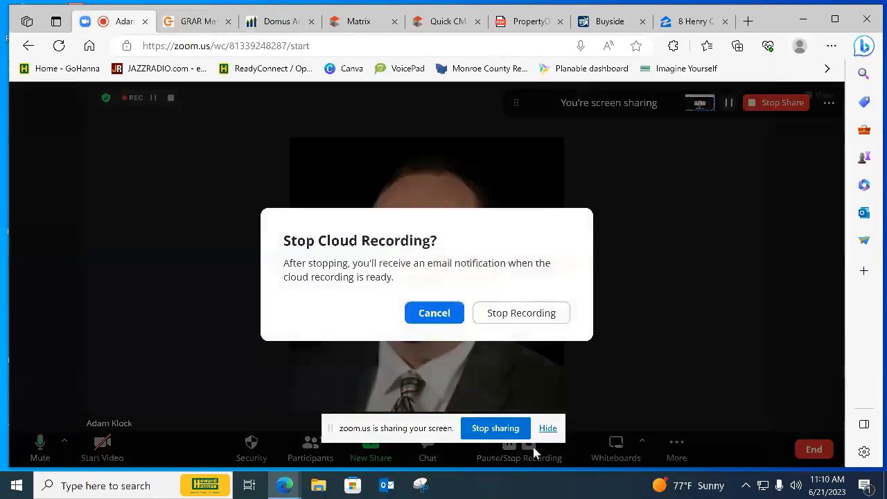